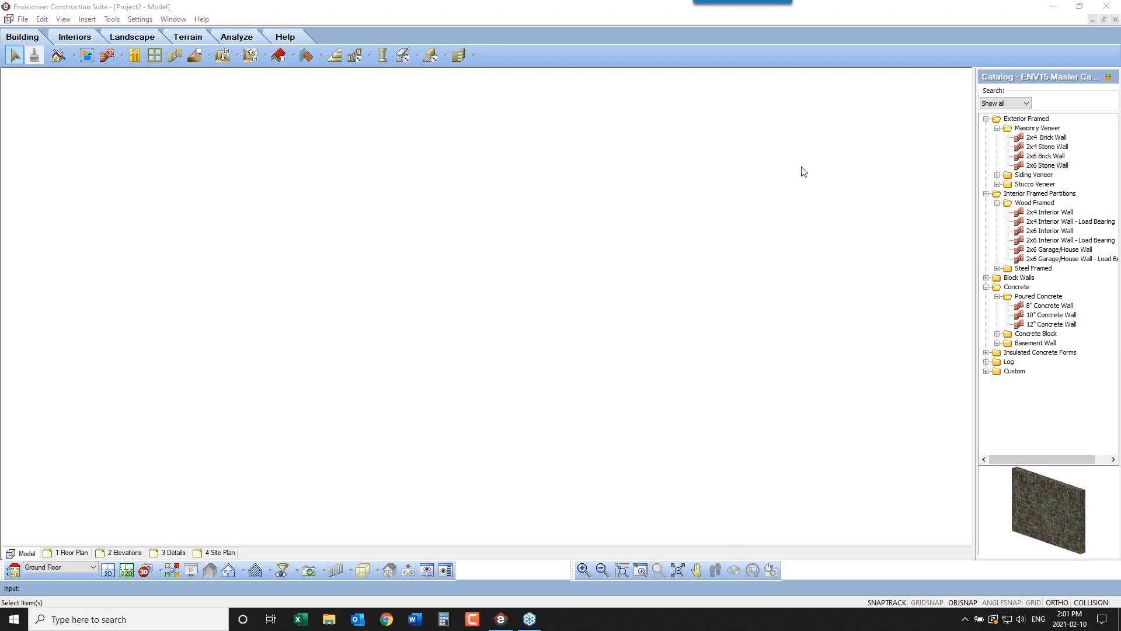
Open the Desktop file Presentation Plan for Estimates.pdf for PDF import into the project
left_click(22, 20)
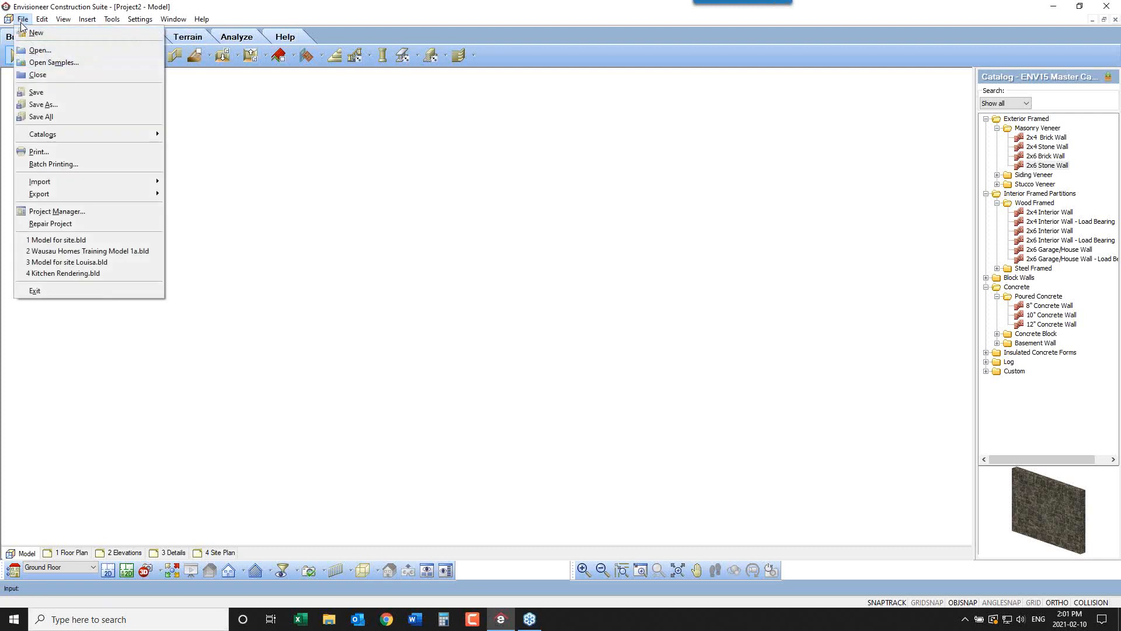
mouse_move(76, 181)
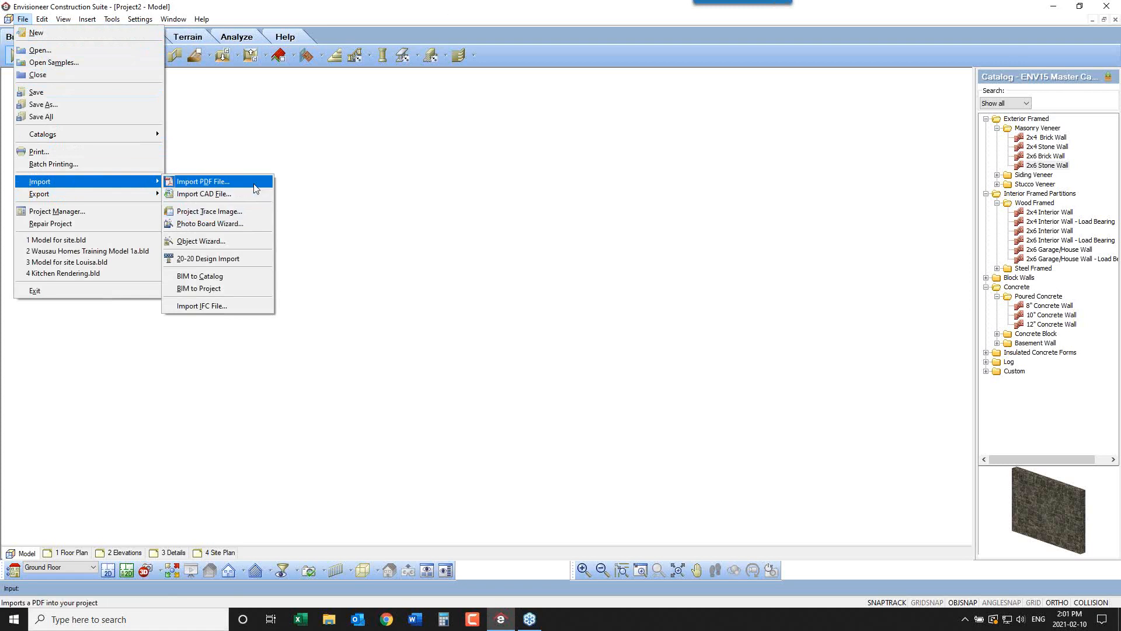
left_click(254, 185)
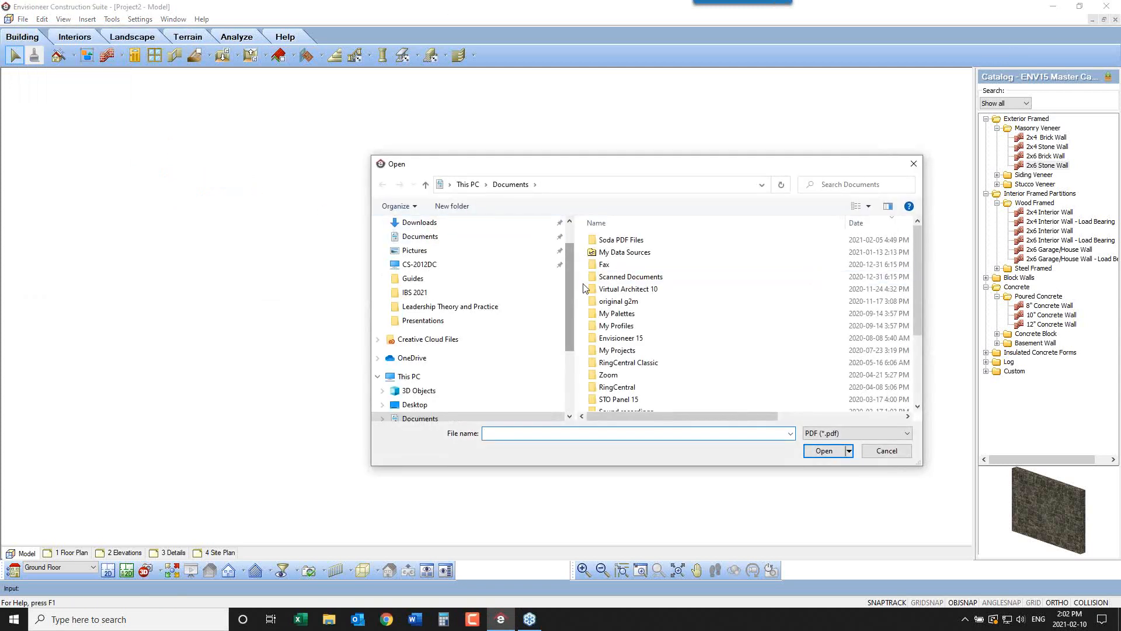
scroll(456, 232, "up", 1)
left_click(416, 246)
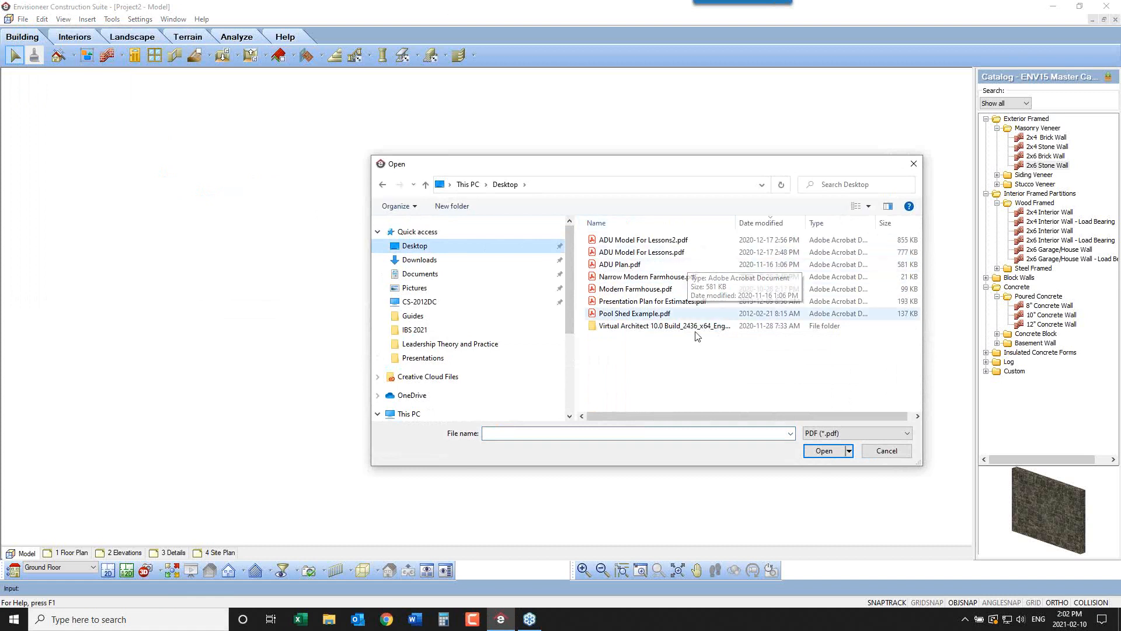
left_click(666, 300)
left_click(823, 450)
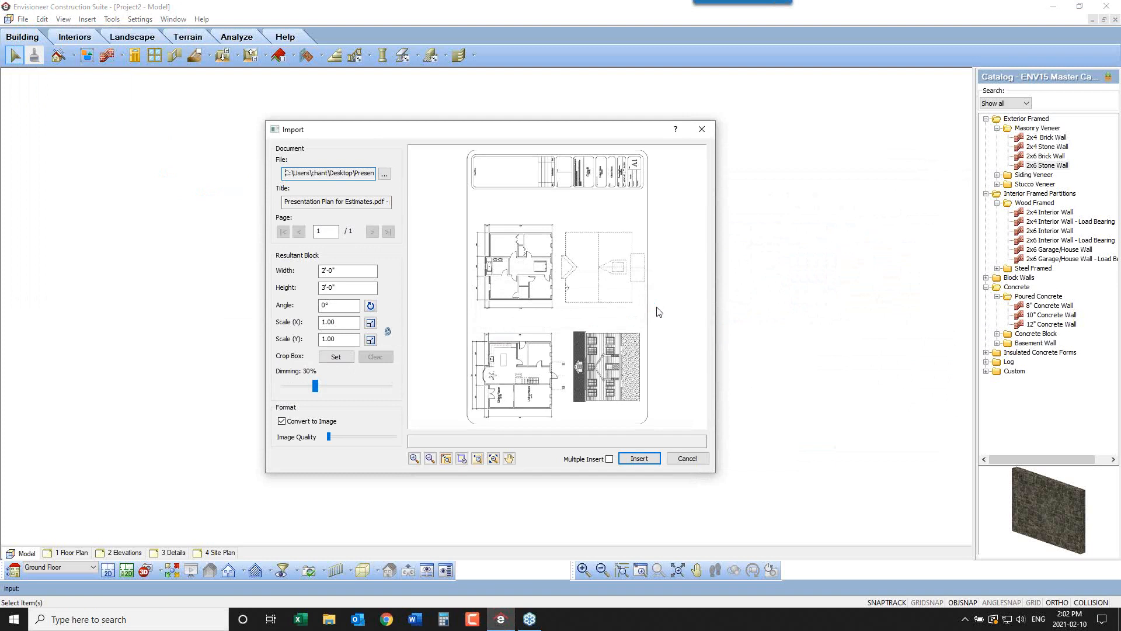
Check the raster quality at the dining room's exterior corner and turn off conversion of the PDF to an image
left_click(463, 459)
left_click(481, 419)
left_click(461, 459)
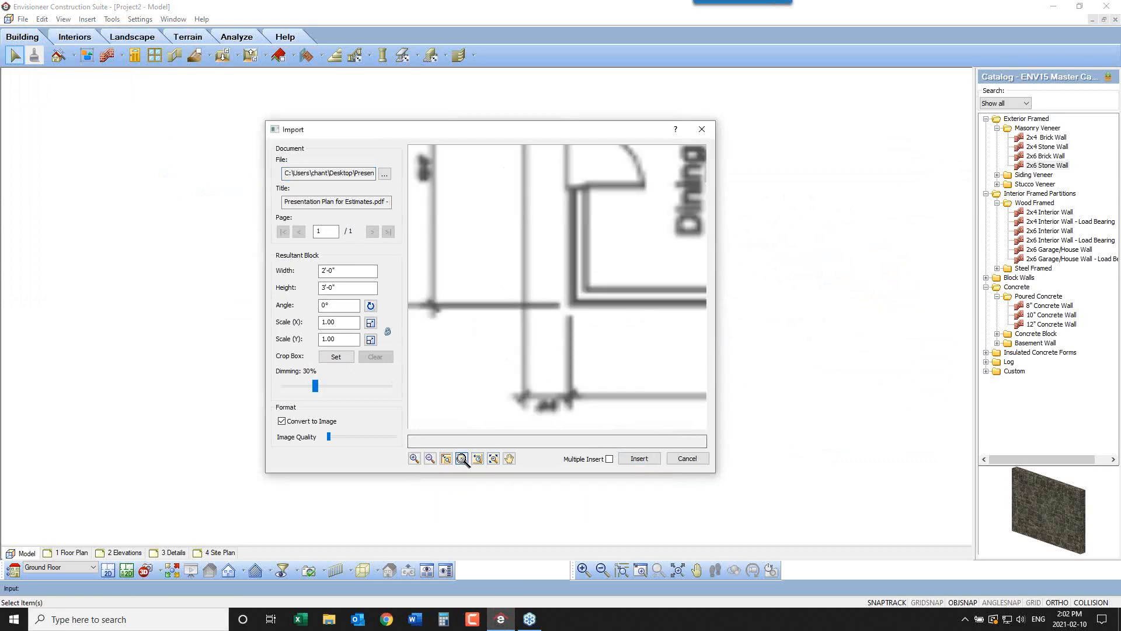
left_click_drag(597, 292, 553, 340)
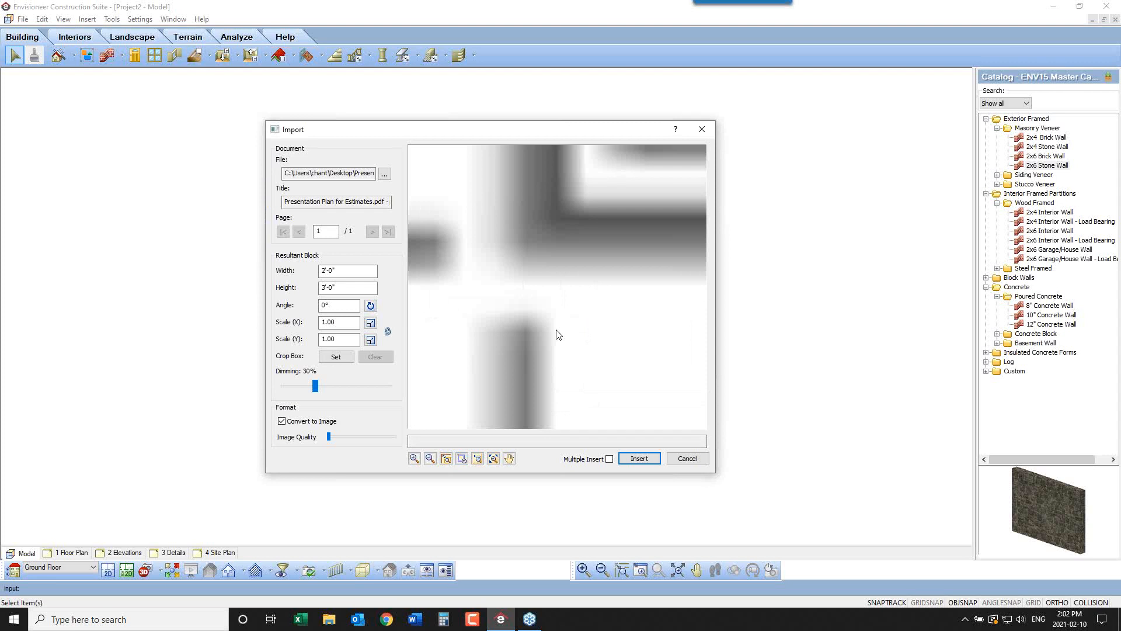
left_click(477, 459)
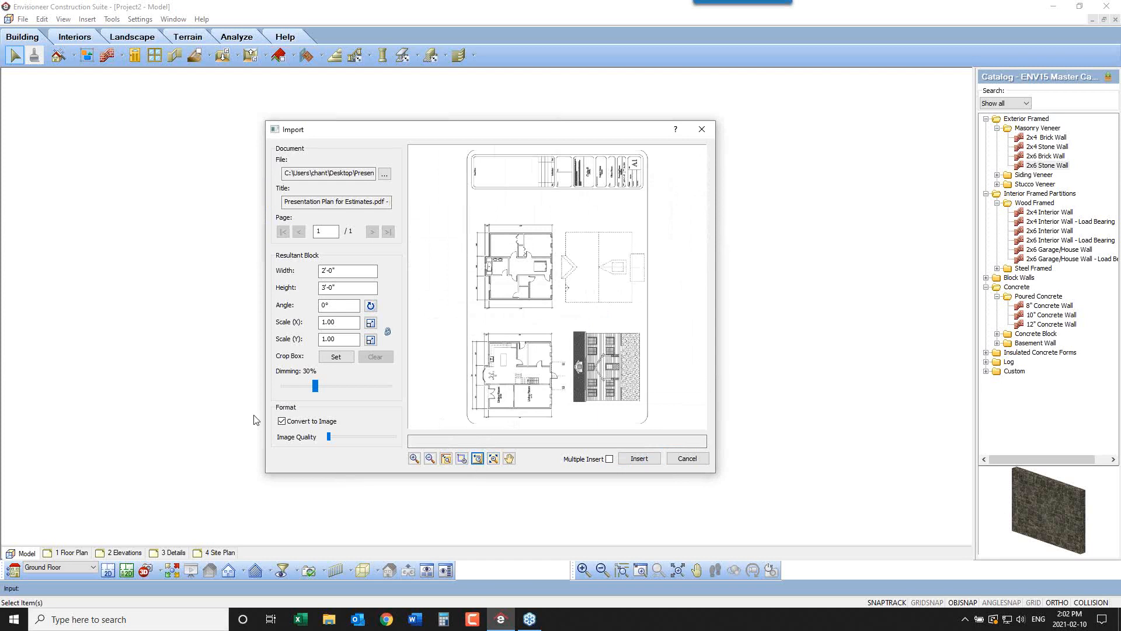
left_click(282, 422)
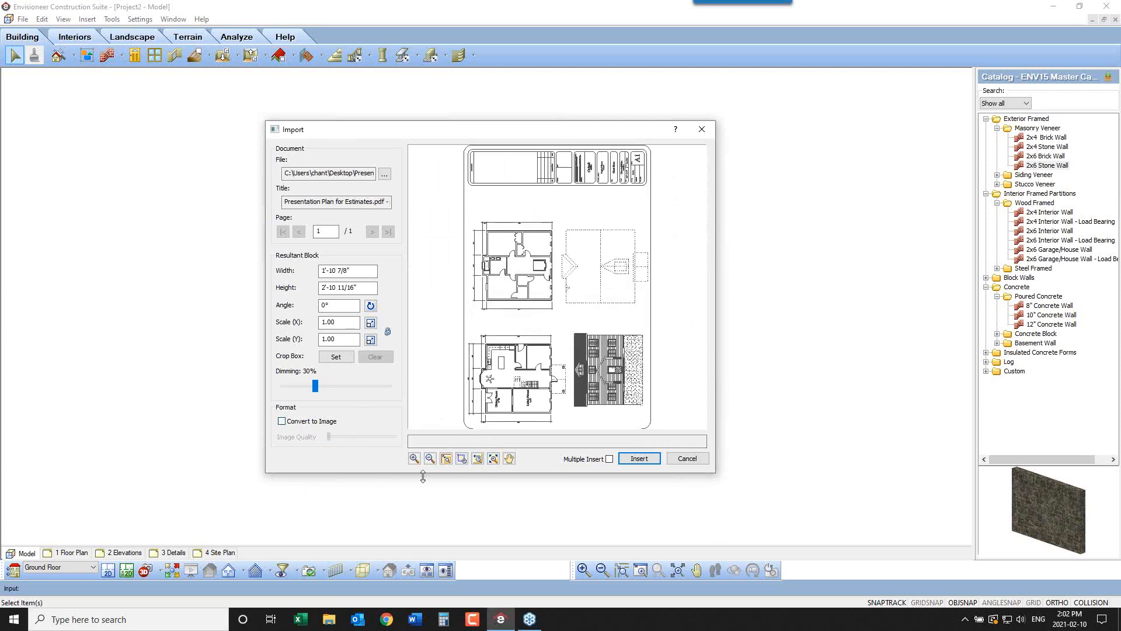
Examine the vector linework of the dining room's exterior wall corner up close in the import preview
left_click(461, 458)
left_click_drag(494, 403, 479, 420)
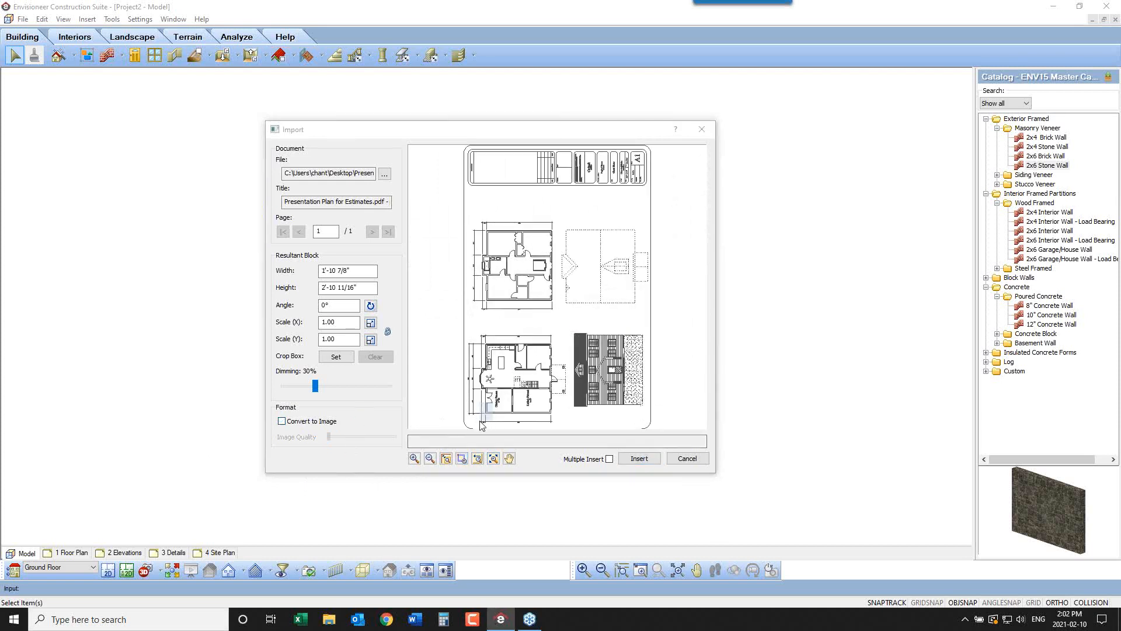
left_click(465, 460)
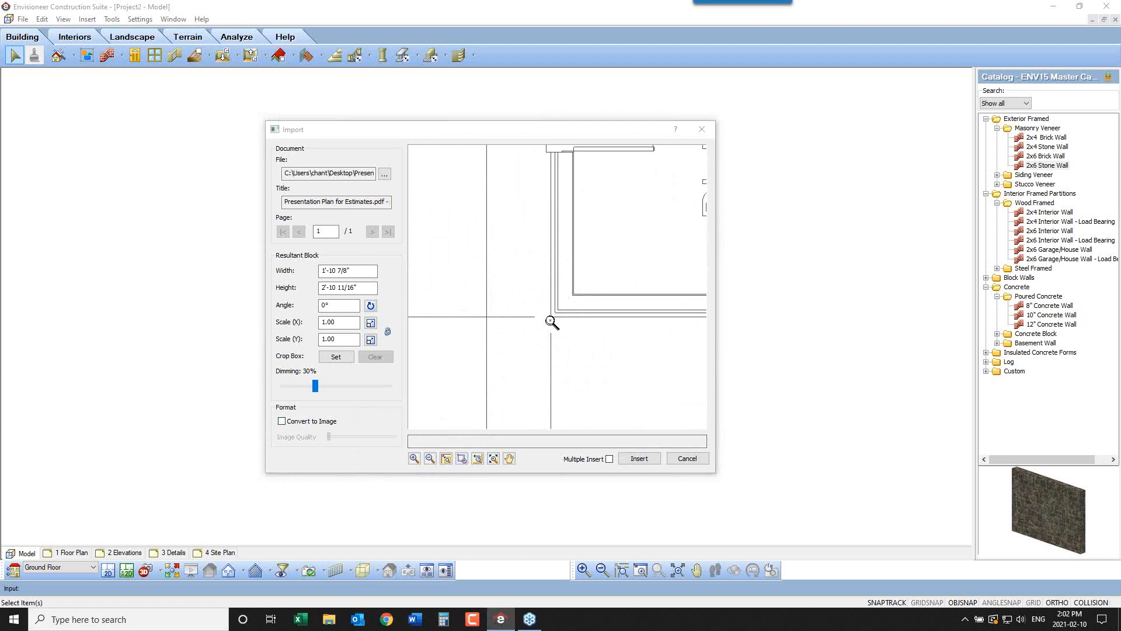
left_click_drag(568, 297, 540, 327)
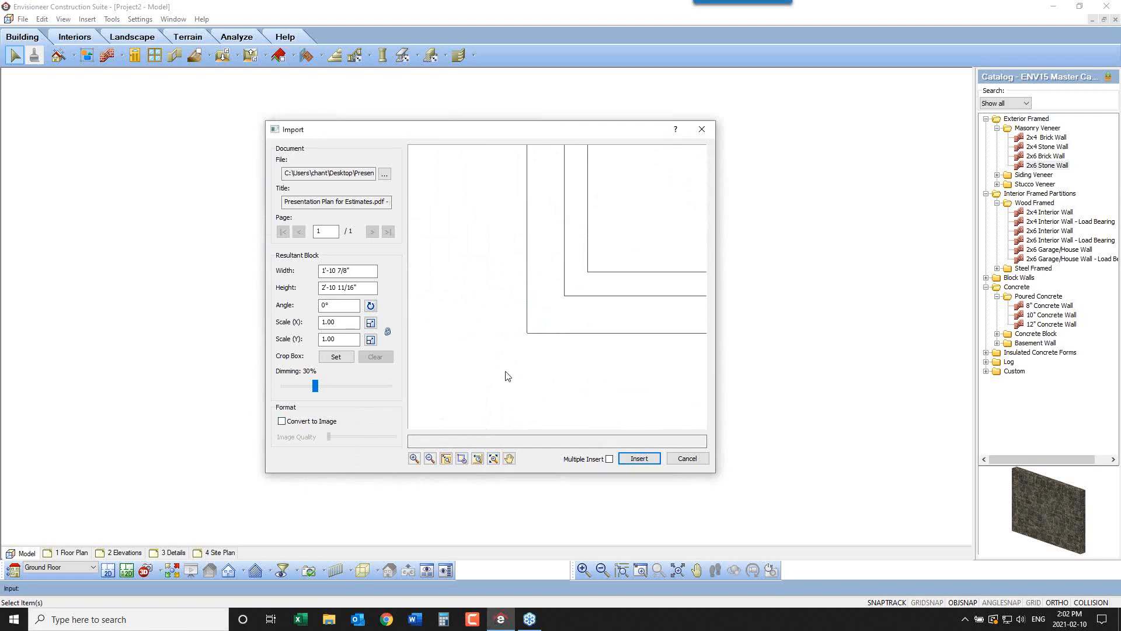
left_click(477, 459)
left_click(477, 459)
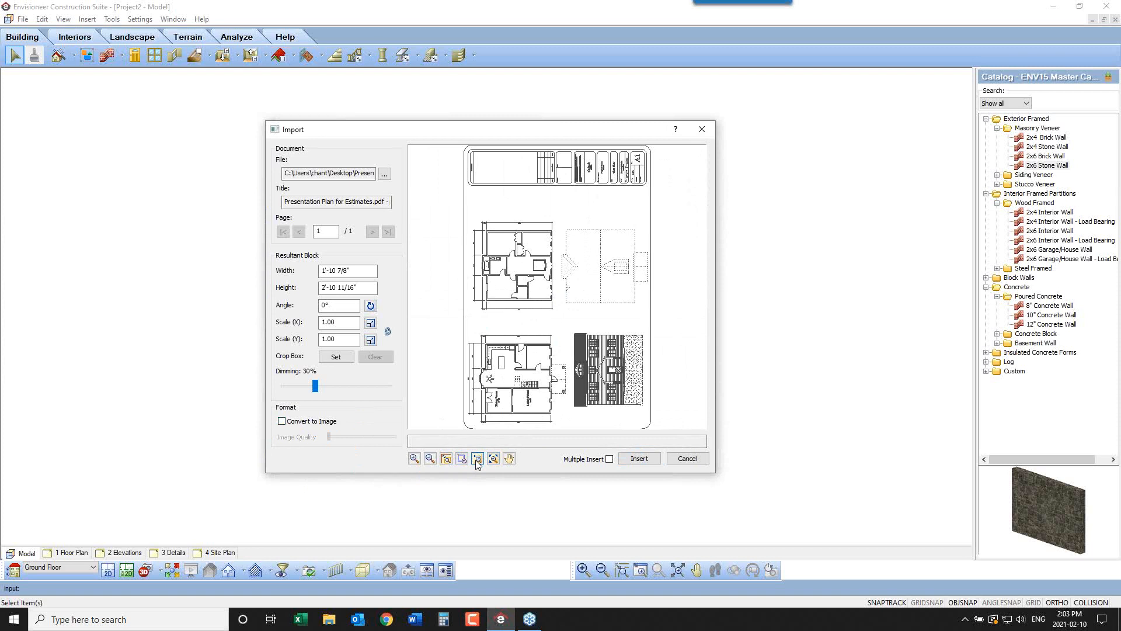
left_click(477, 459)
Rotate the imported PDF sheet to an angle of 270°
left_click(326, 306)
type("27")
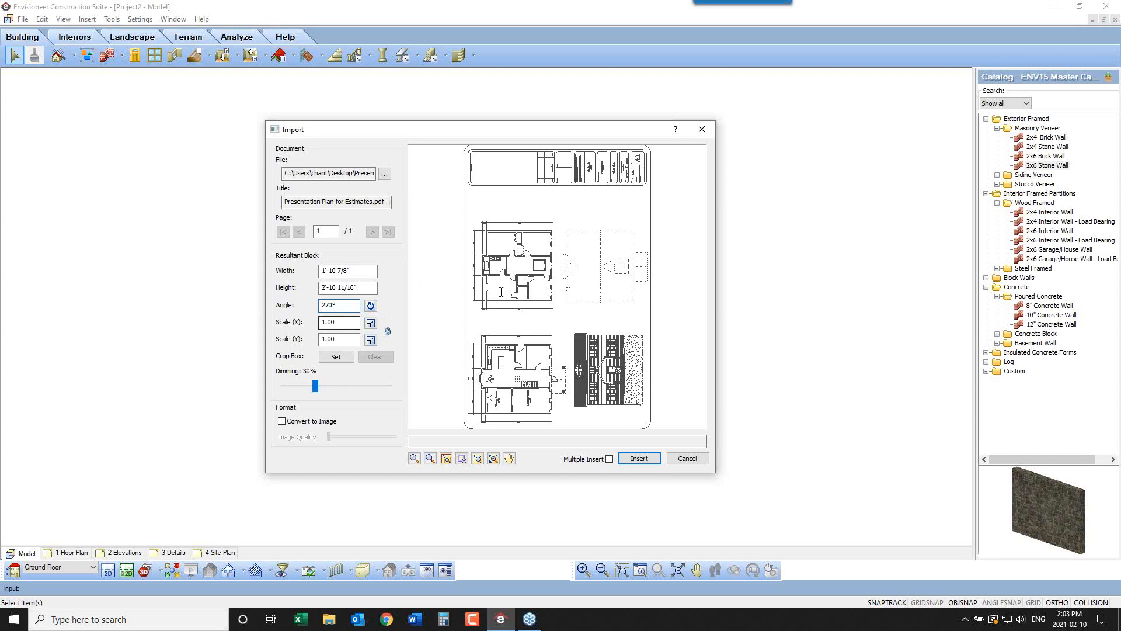
left_click(337, 305)
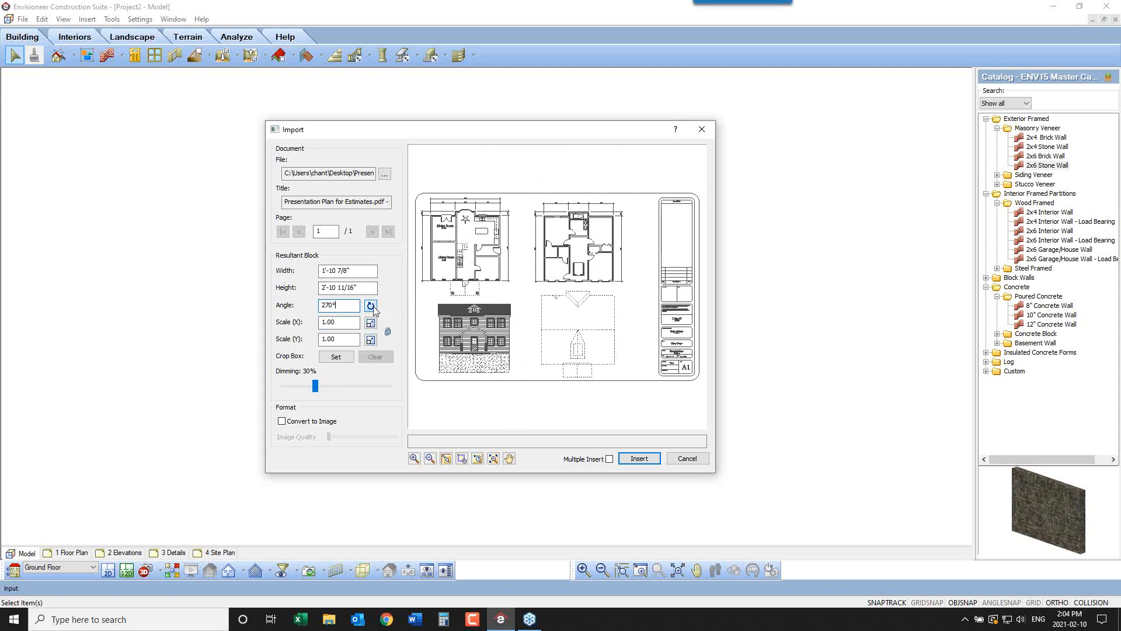
Scale the PDF by reference, picking both ends of the bay's 10'-0" dimension and setting the new distance to 10'
left_click(342, 339)
left_click(462, 459)
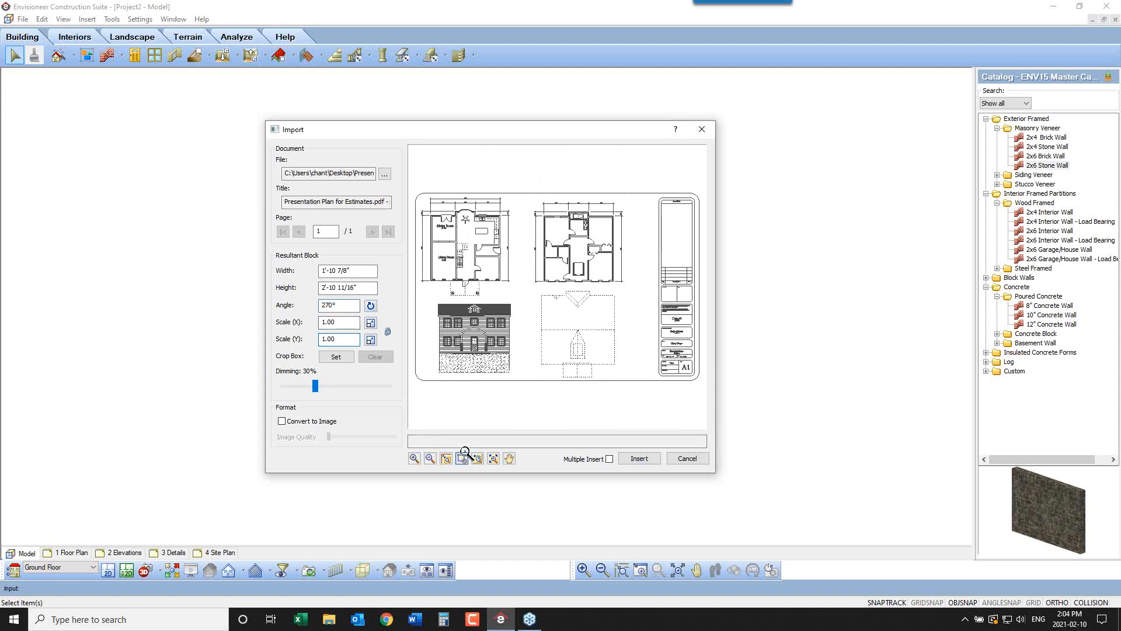
left_click_drag(479, 194, 456, 223)
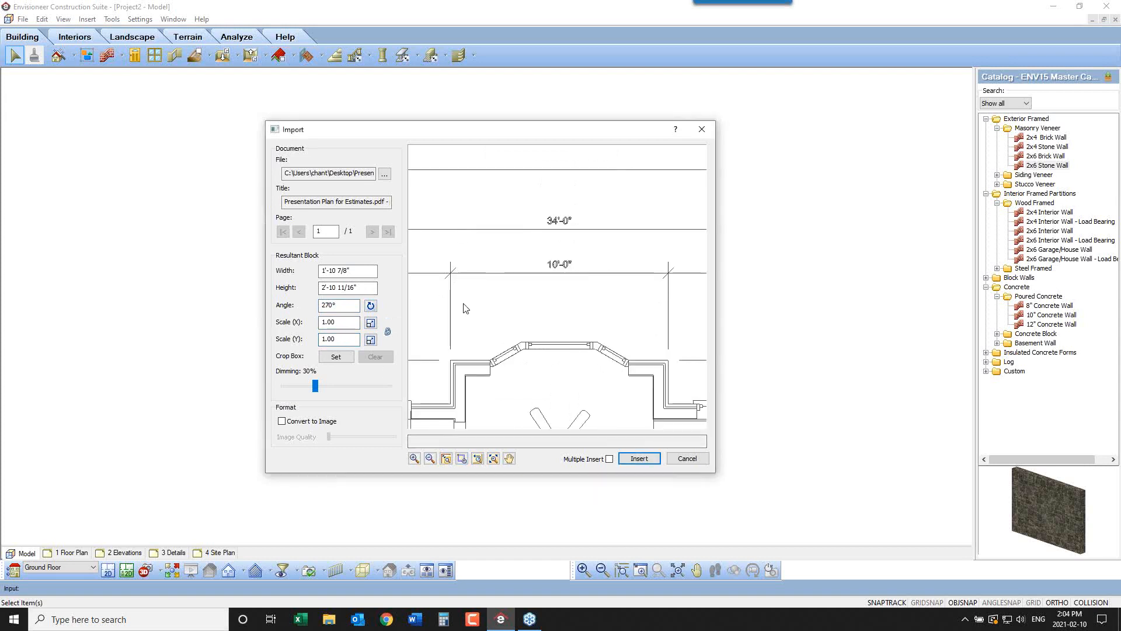
left_click(372, 325)
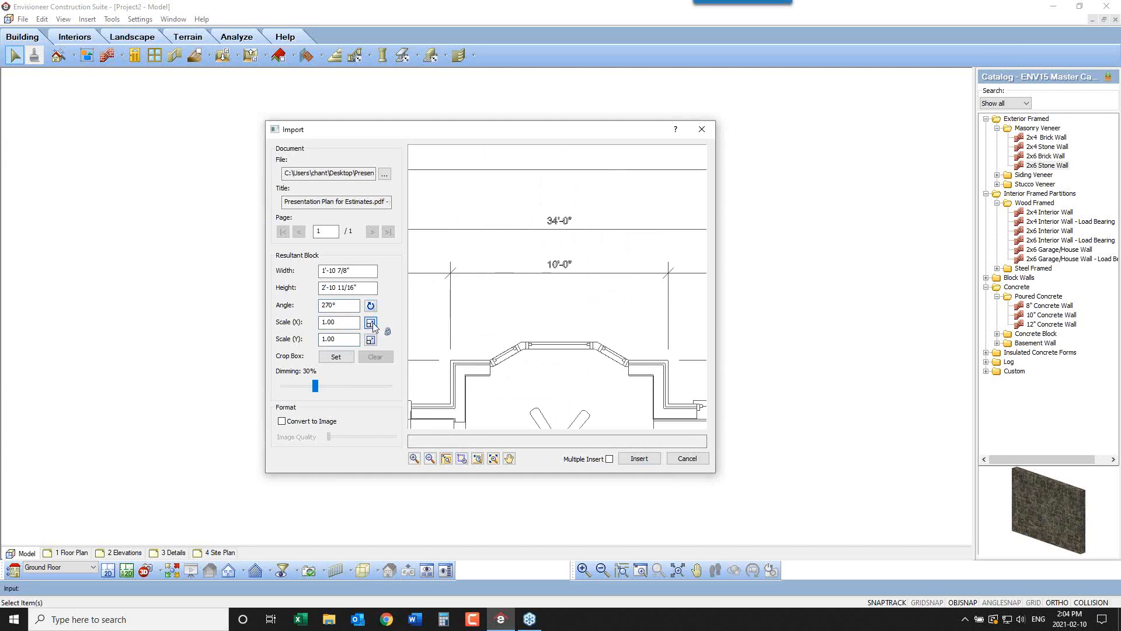
left_click(450, 262)
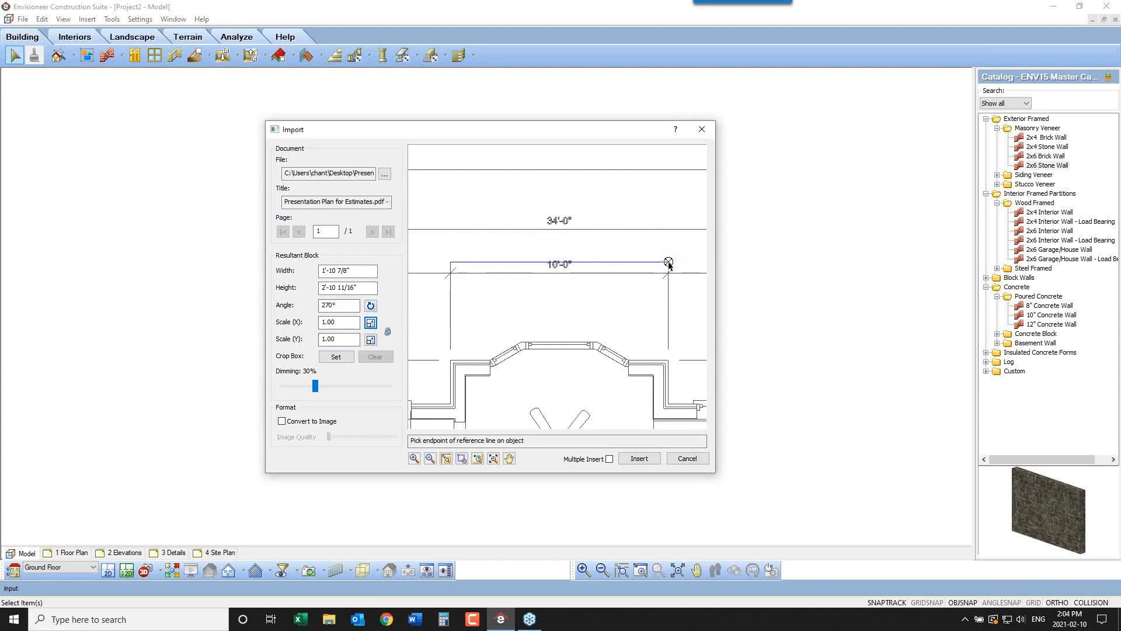
left_click(669, 263)
type("10'")
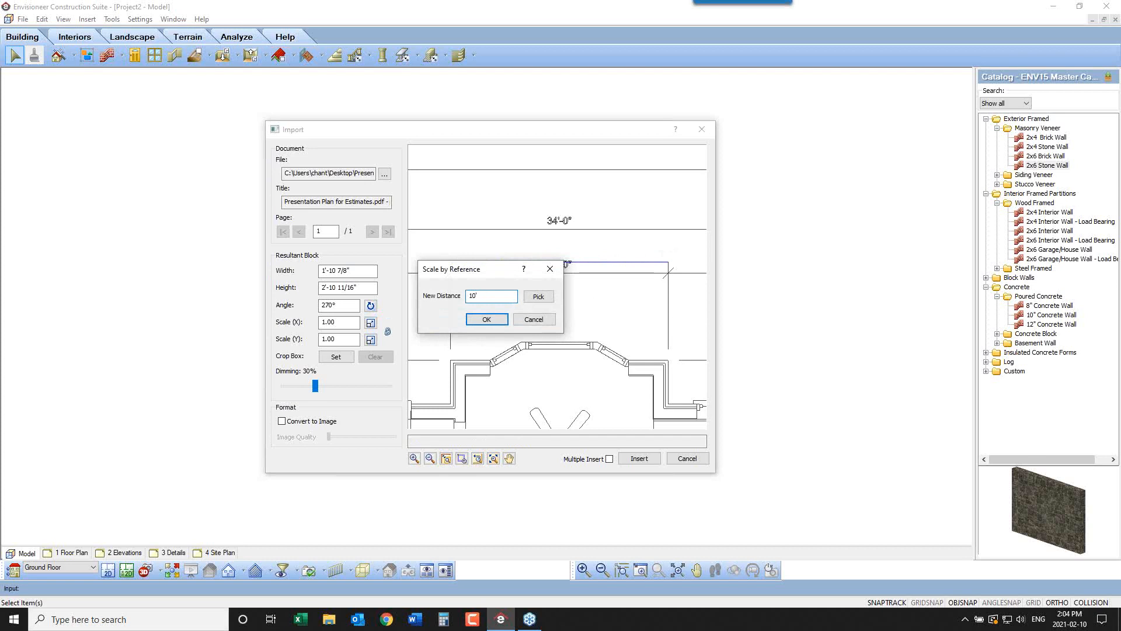
left_click(491, 320)
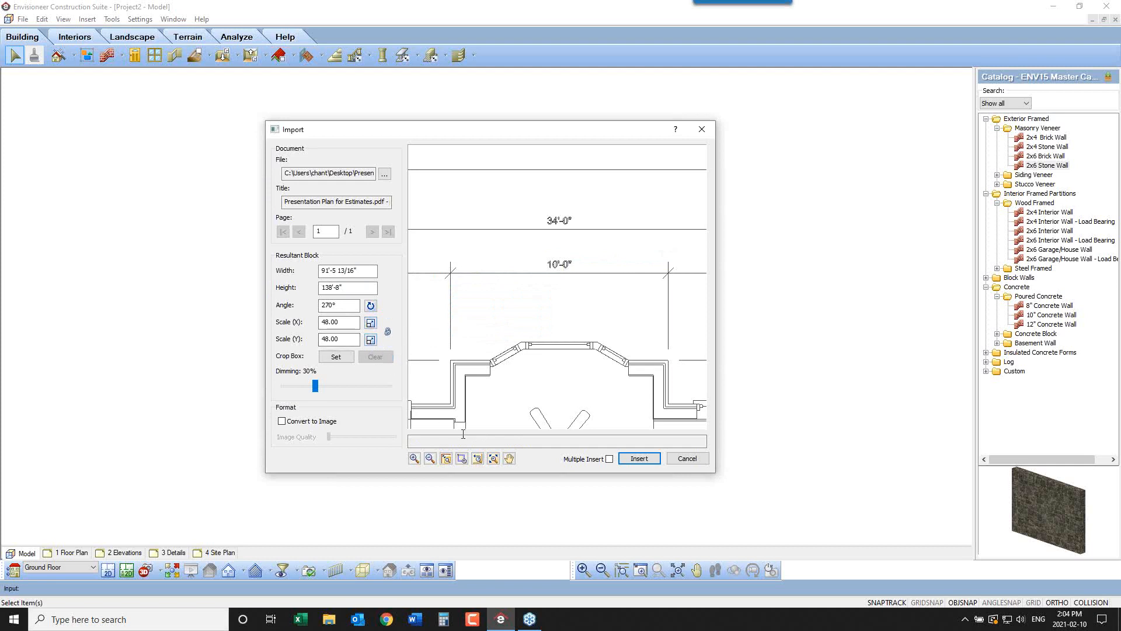
Set a crop box around the floor plan containing the Dining Room and Living Room, including its front porch
left_click(478, 459)
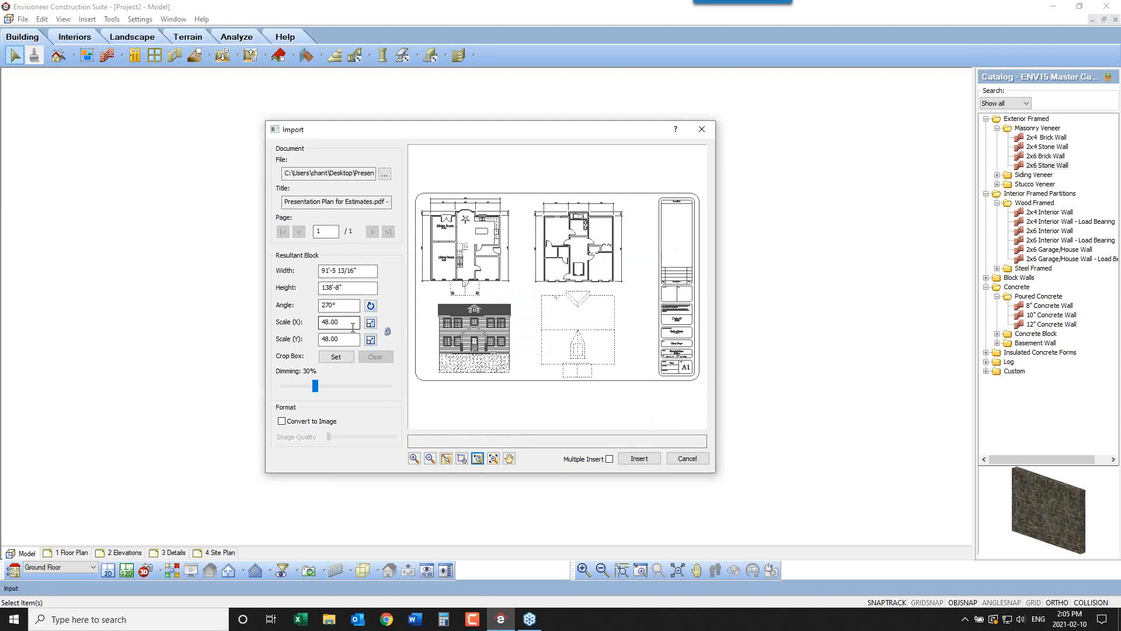
left_click(337, 358)
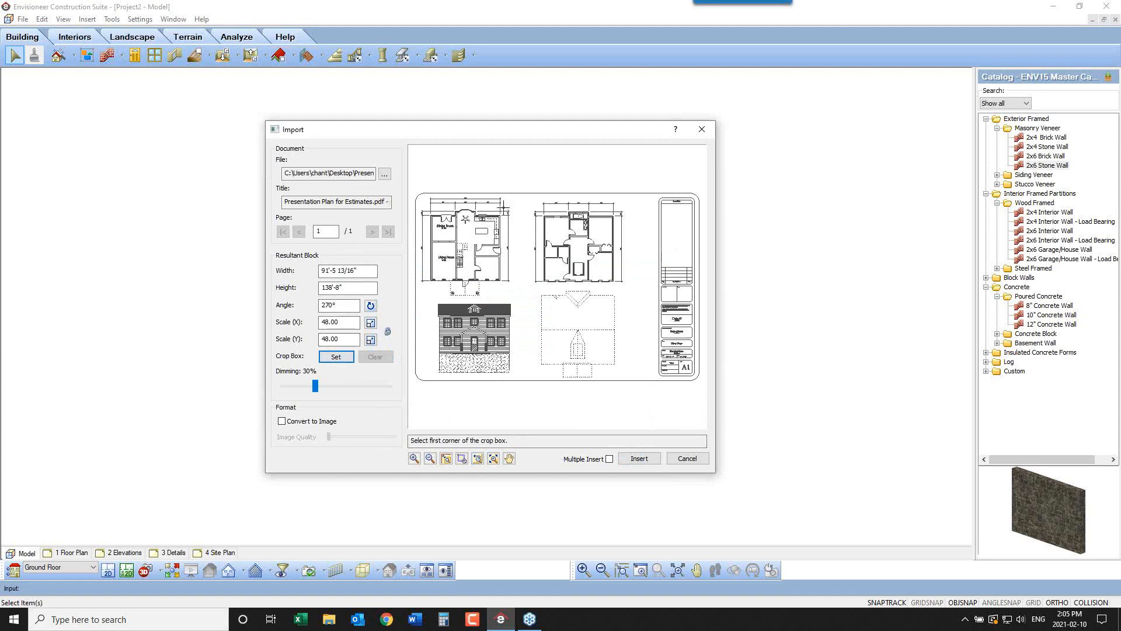
left_click(501, 207)
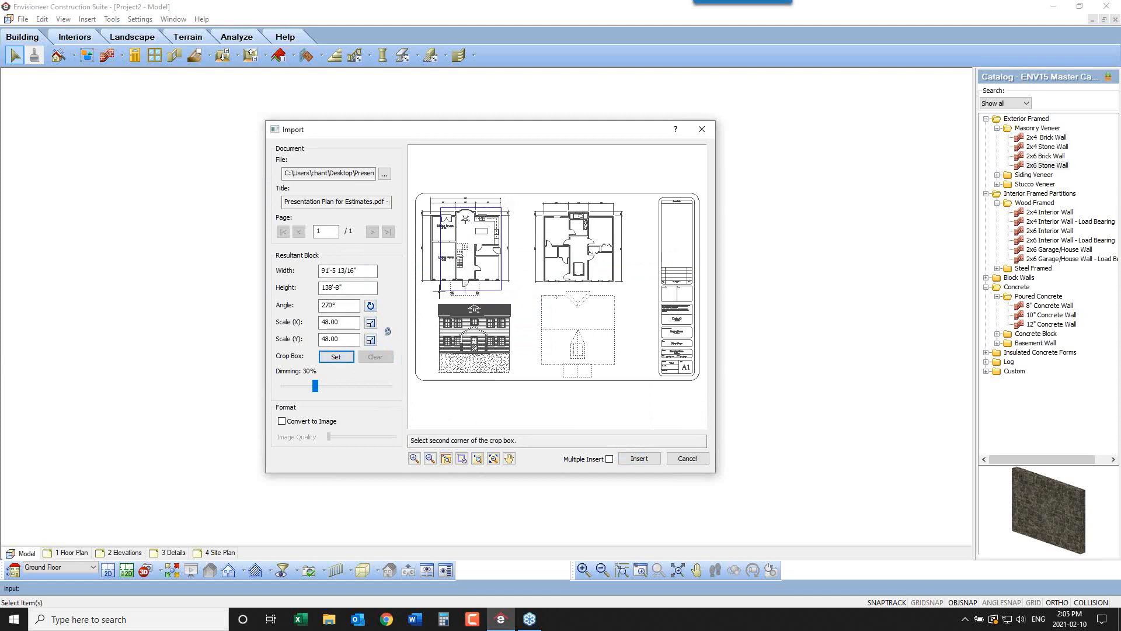
left_click(428, 297)
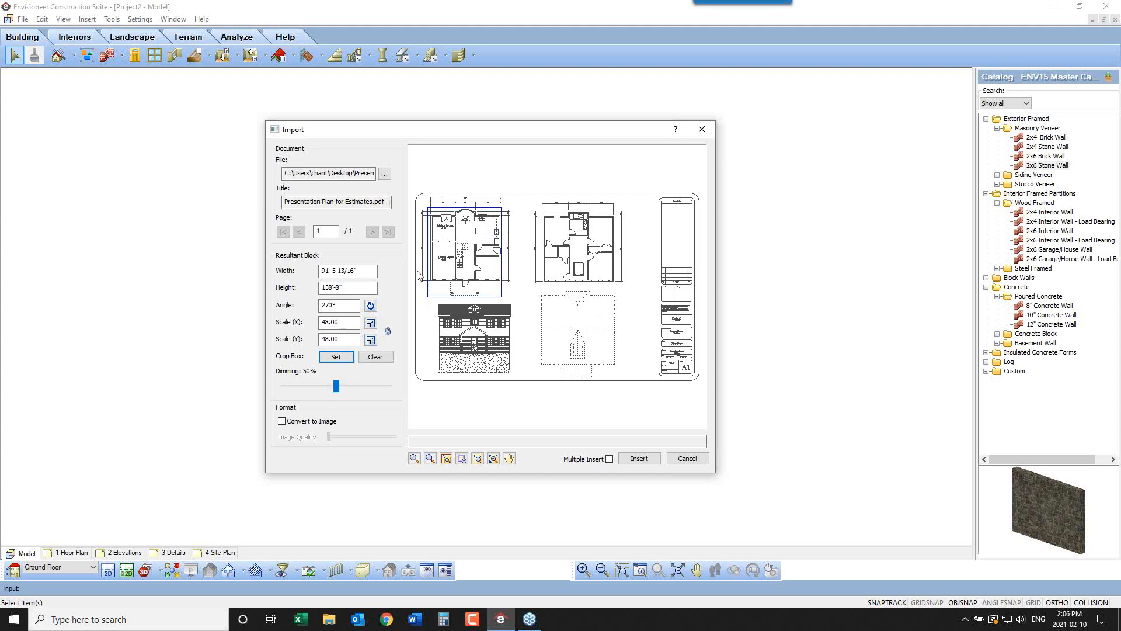
Set the PDF's dimming to 64% and insert the cropped floor plan into the Ground Floor model
left_click(339, 388)
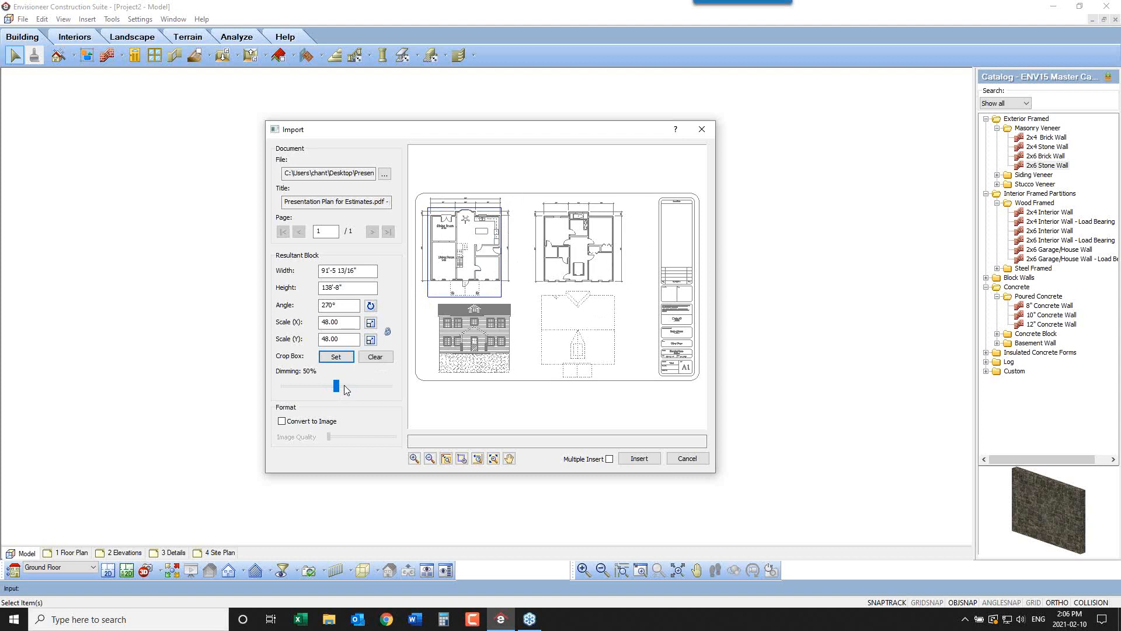
left_click(344, 390)
left_click(353, 385)
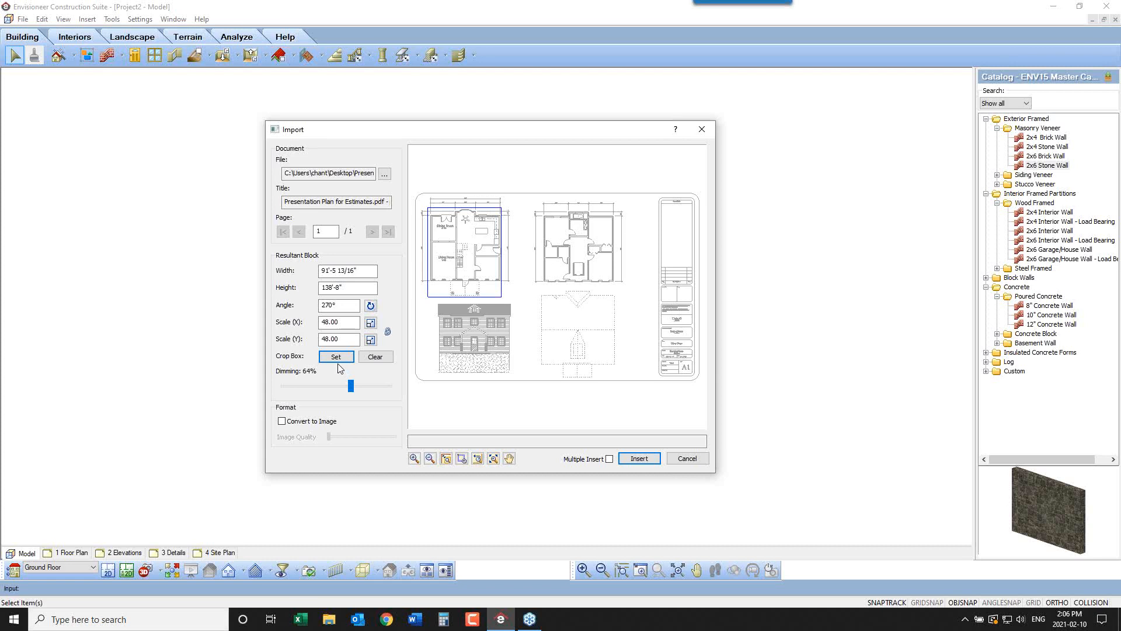
left_click(639, 458)
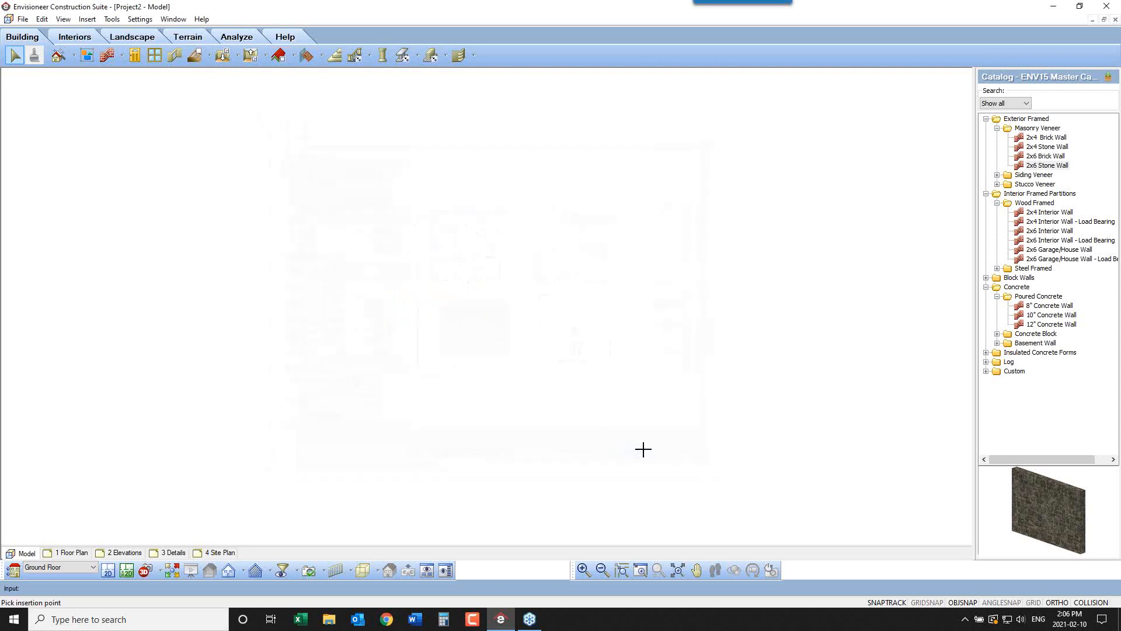
left_click(429, 299)
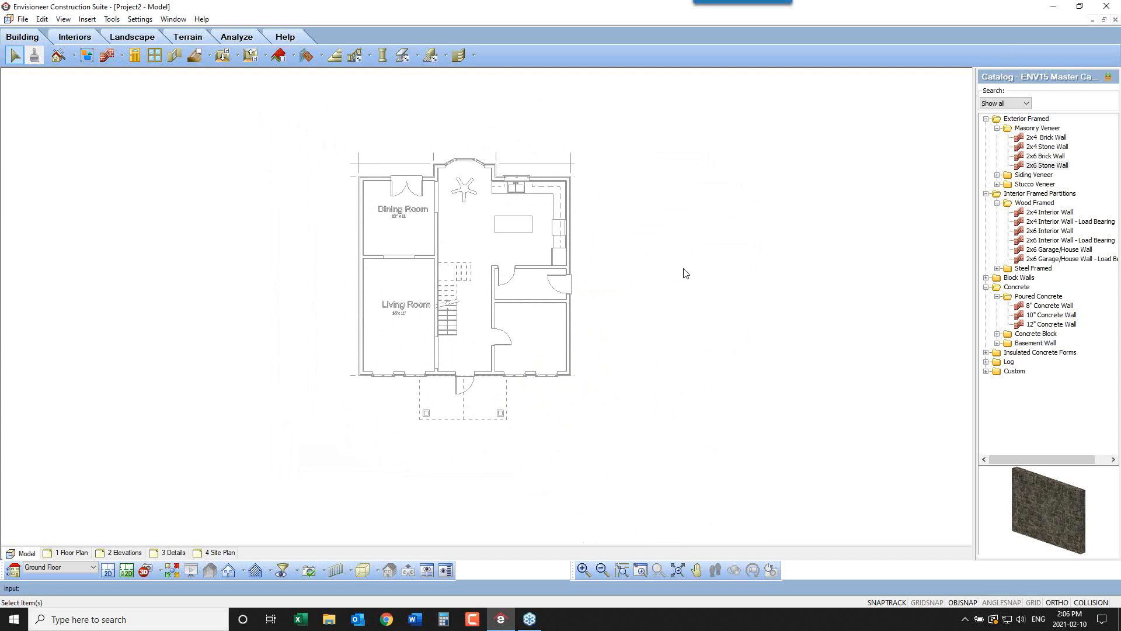
Start a 2 x 6 Cement Board Siding exterior wall, using the Insert by Baseline method
left_click(641, 571)
left_click_drag(587, 144, 343, 437)
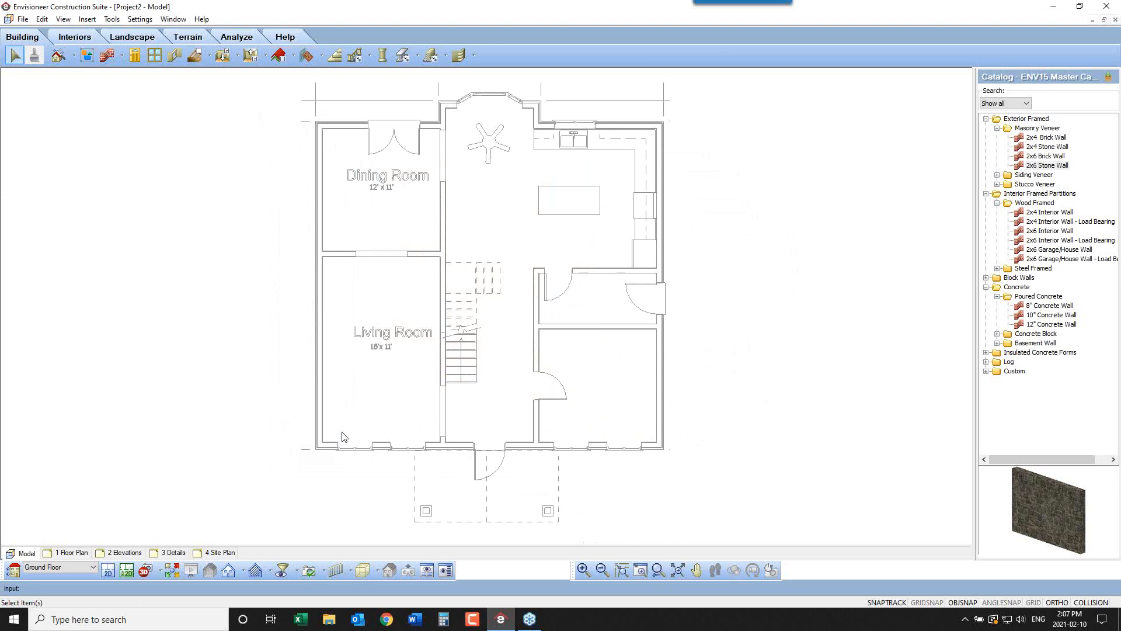
left_click(104, 58)
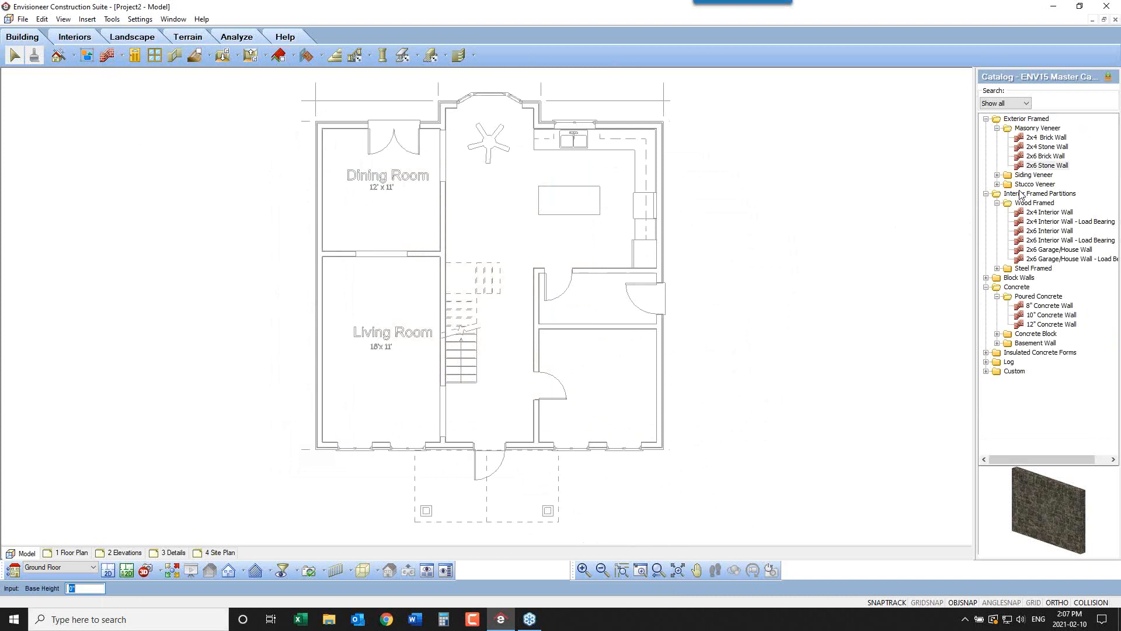
left_click(997, 175)
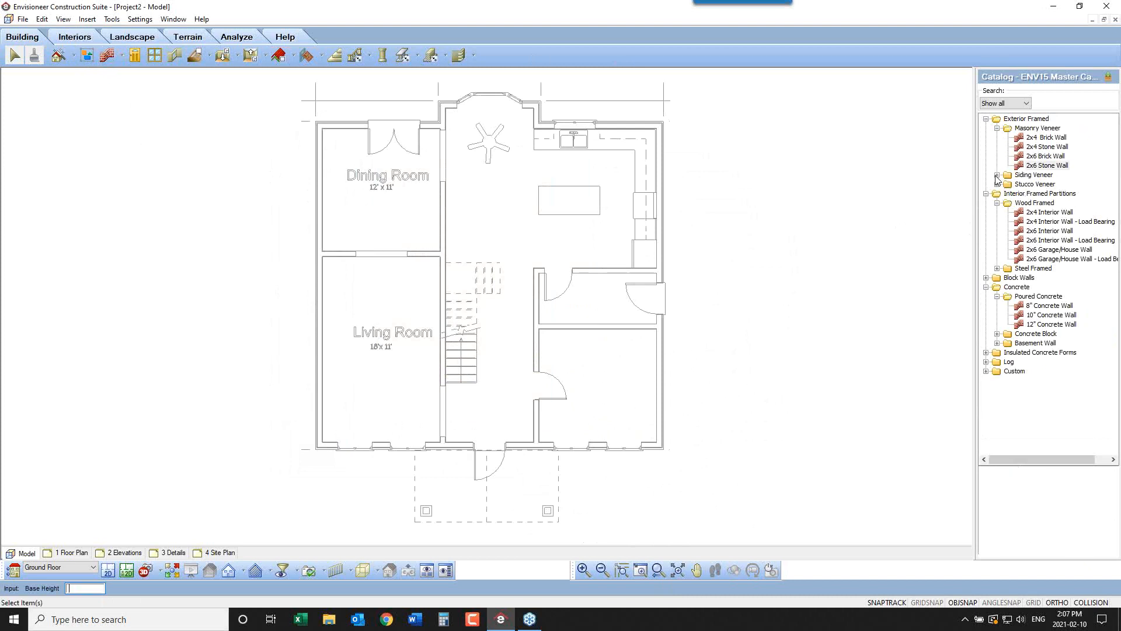
left_click(1044, 233)
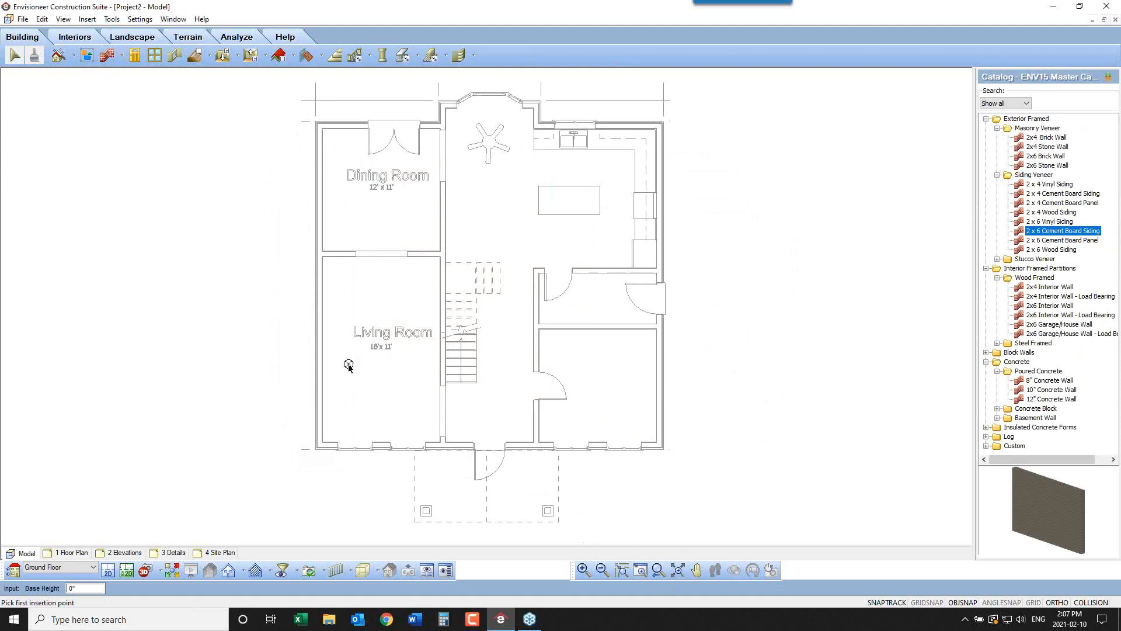
right_click(206, 345)
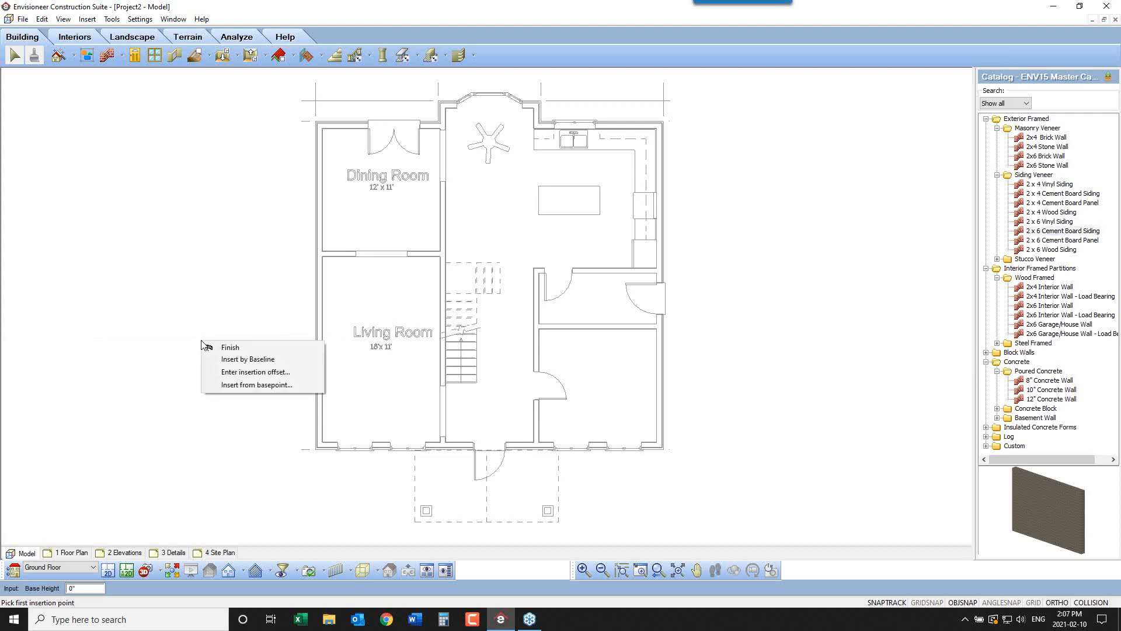
left_click(236, 360)
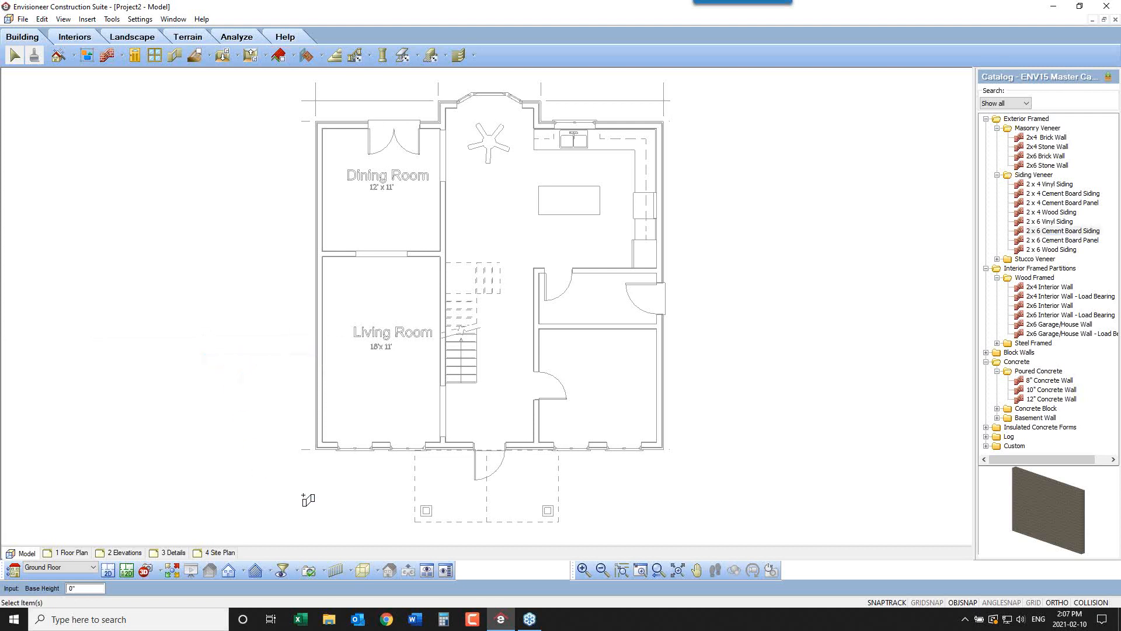
Trace the wall baseline around the floor plan's outer corners, about 34' by 32', including the 2'-deep rear projection, and finish the outline
left_click(315, 450)
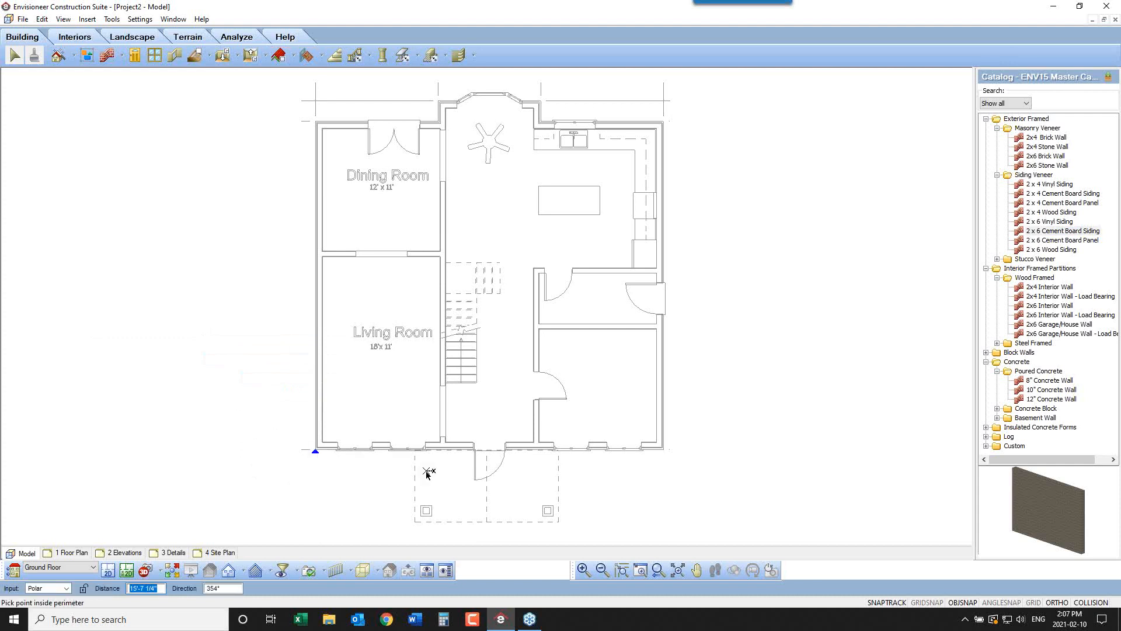
left_click(665, 450)
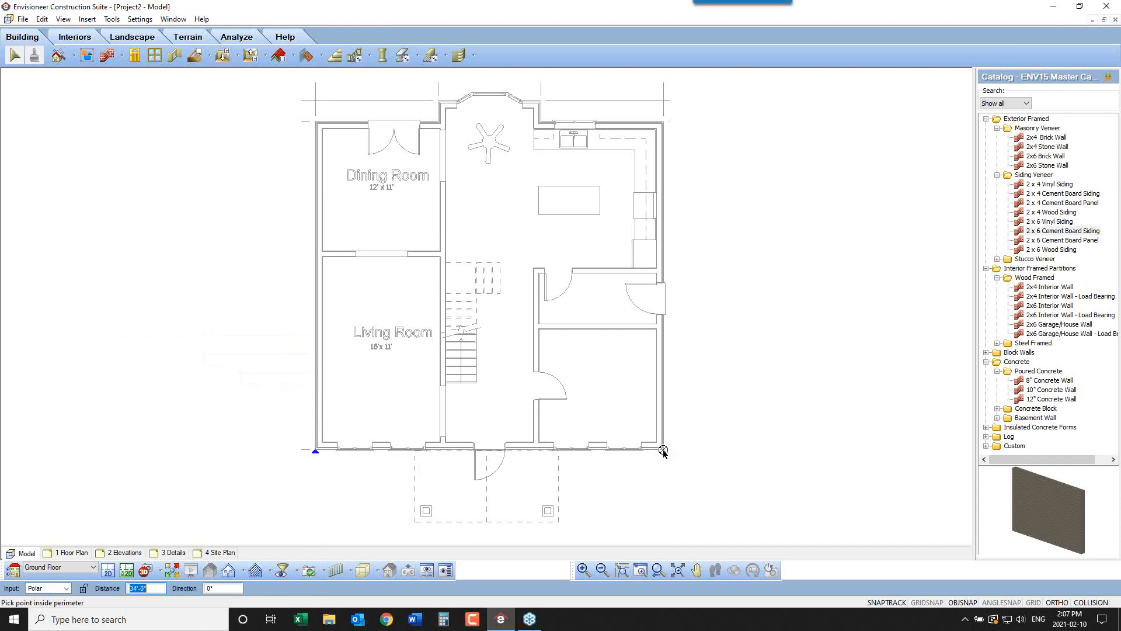
left_click(665, 121)
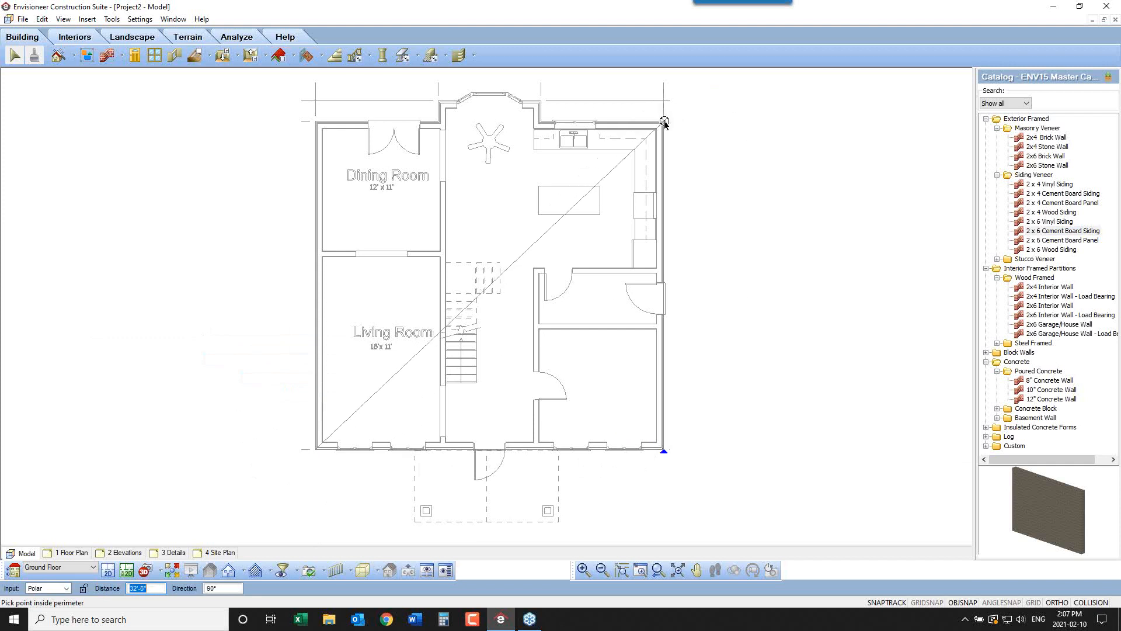
left_click(541, 122)
left_click(541, 103)
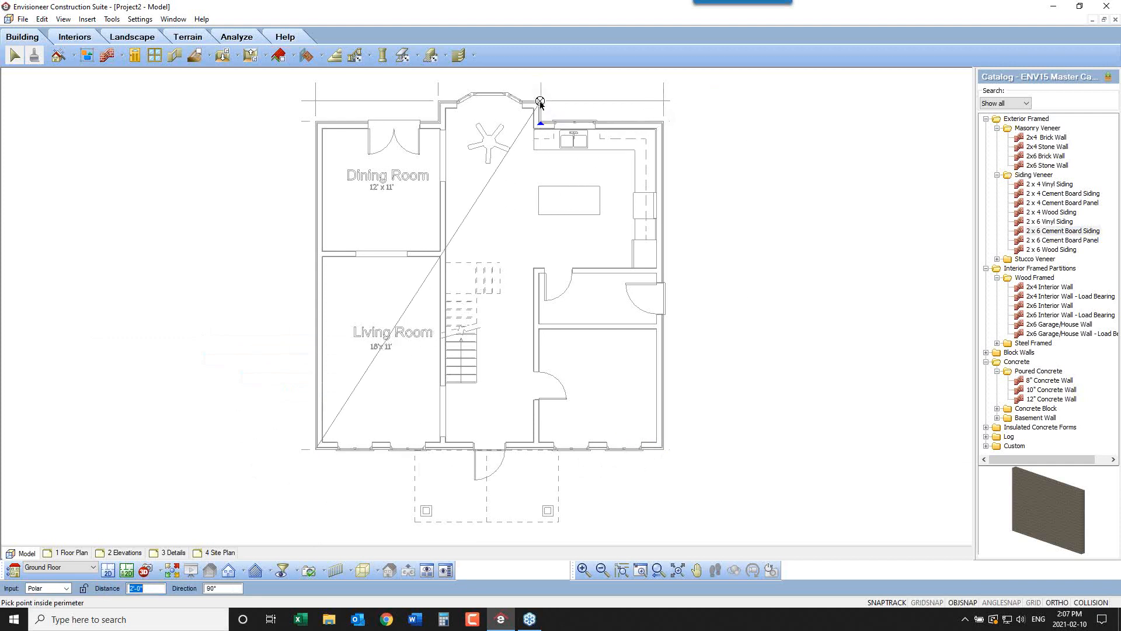
left_click(438, 103)
left_click(438, 122)
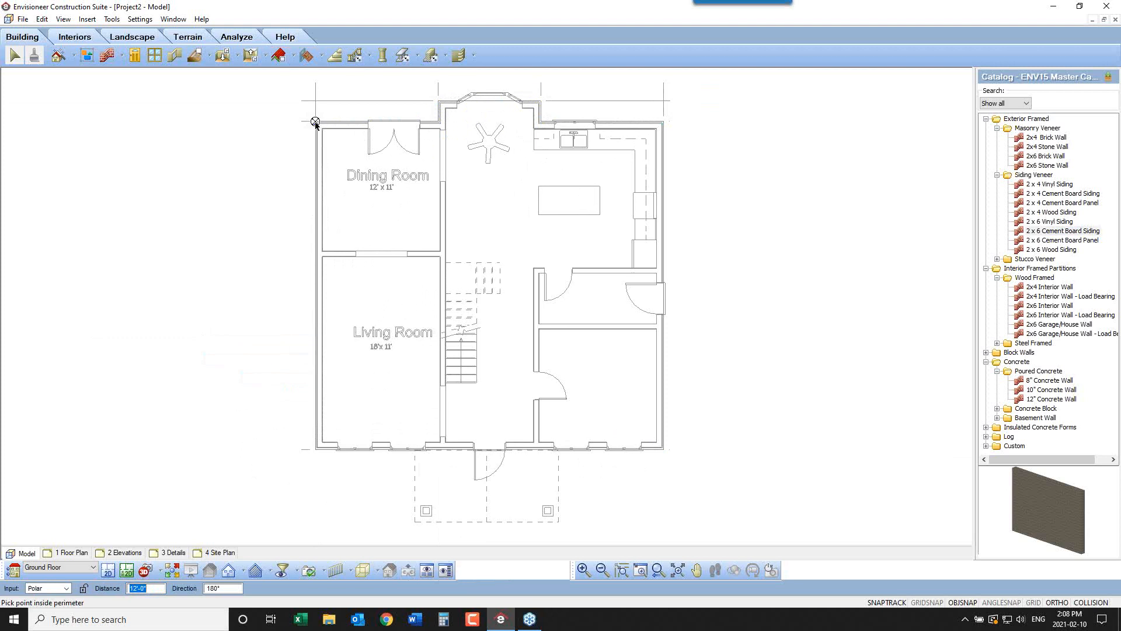
right_click(315, 123)
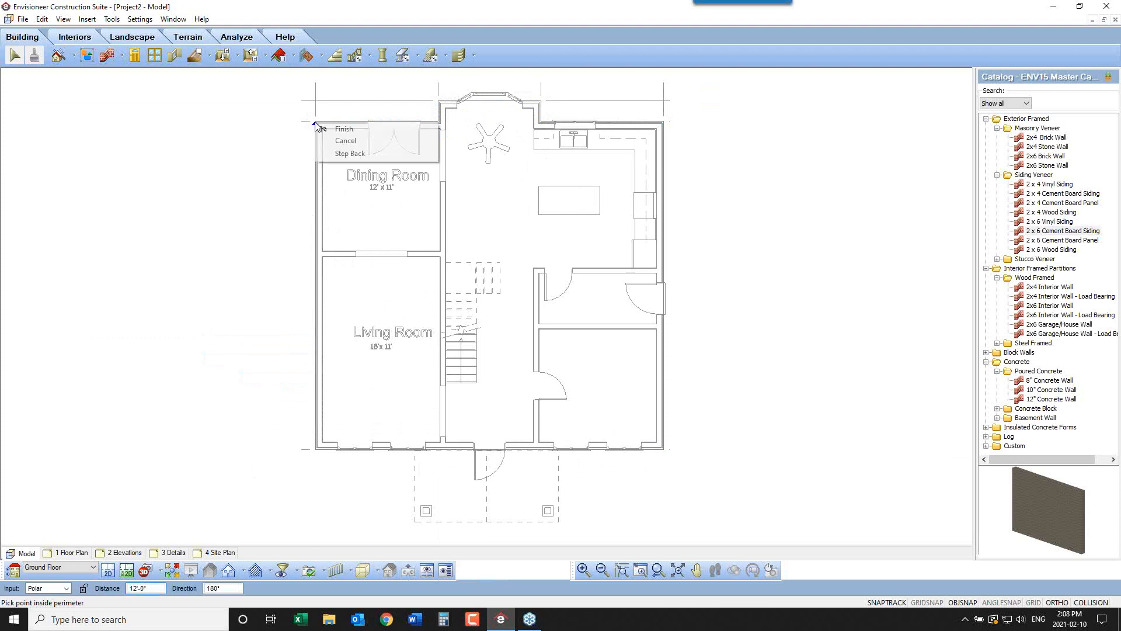
left_click(350, 128)
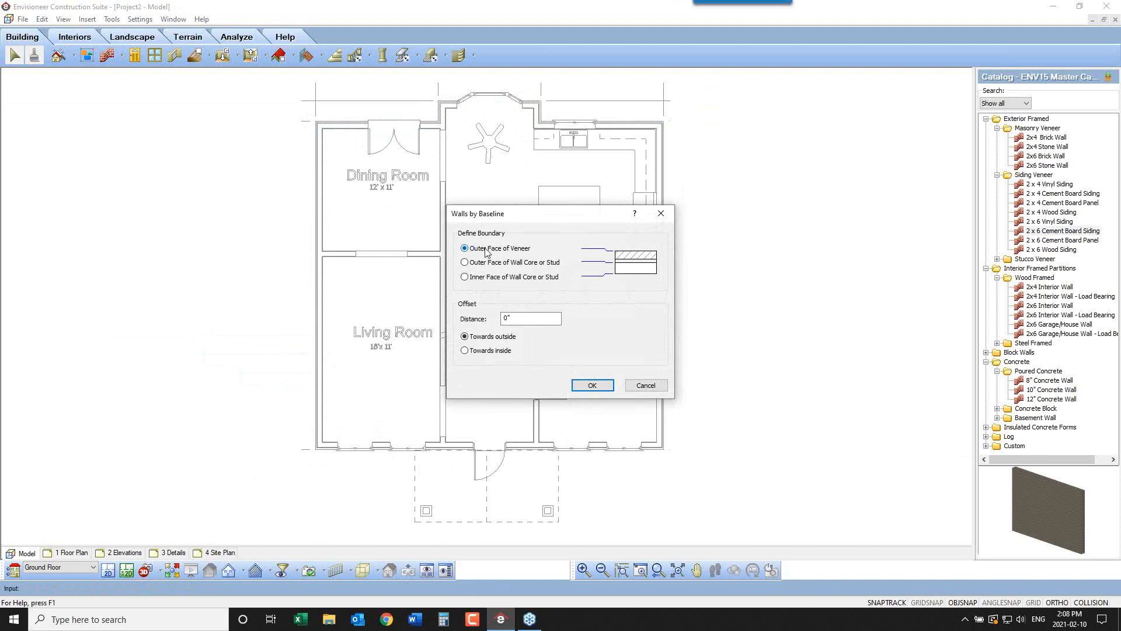
Create the walls from the traced baseline with the boundary defined as Outer Face of Veneer and a 0" offset
left_click(490, 281)
left_click(465, 249)
left_click(593, 386)
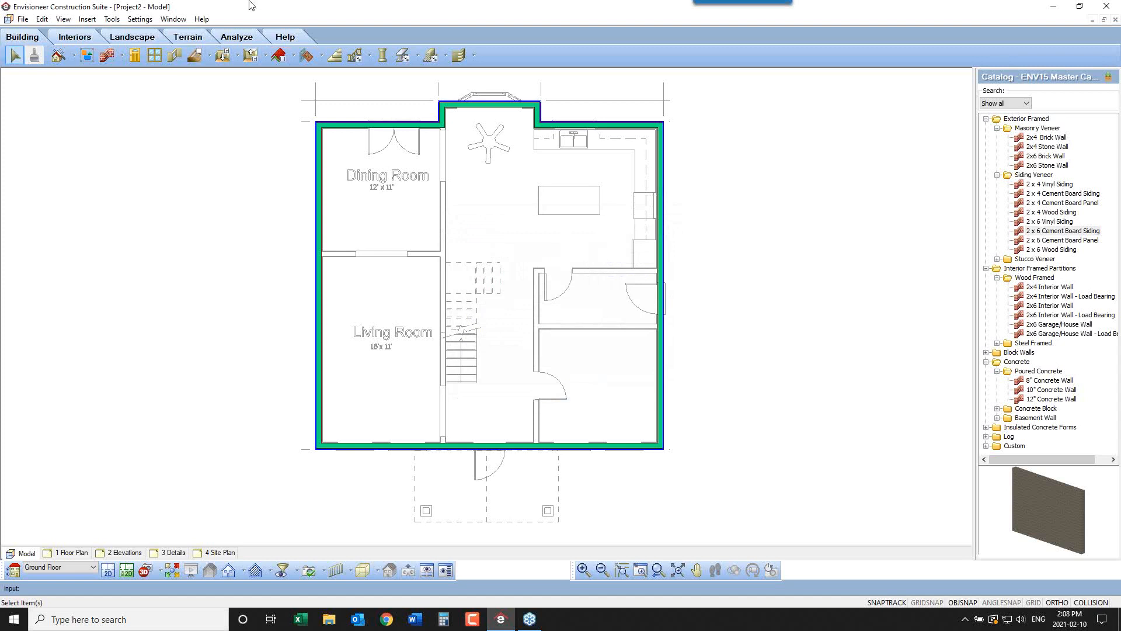
Generate the project estimate in the Quote Generator format, enlarge its window and narrow the item code column
left_click(112, 21)
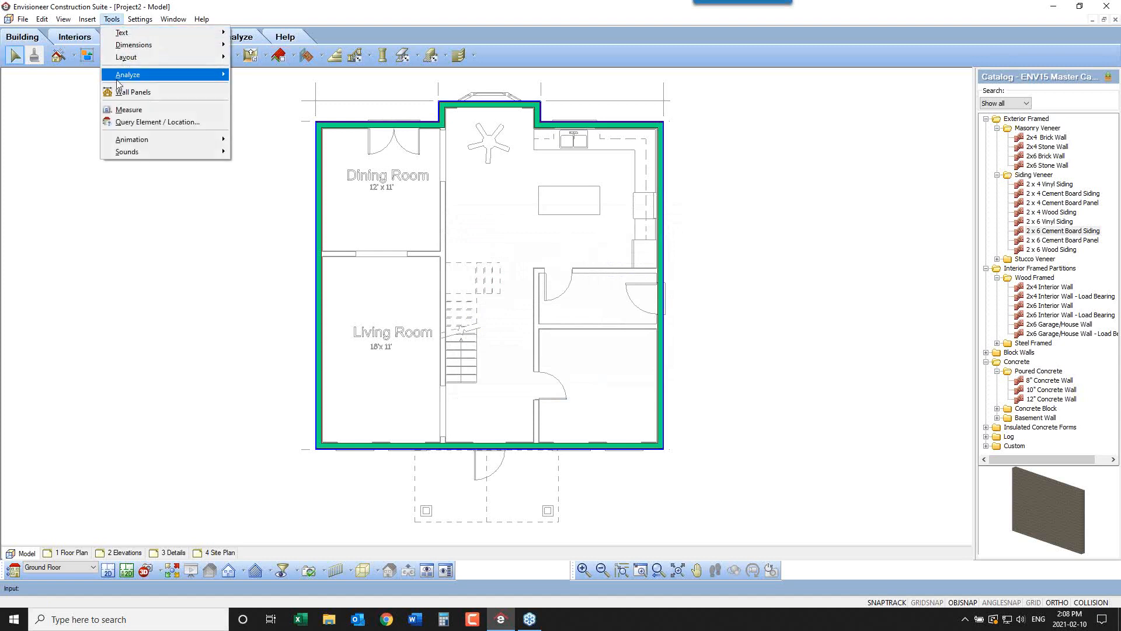
mouse_move(120, 79)
left_click(279, 93)
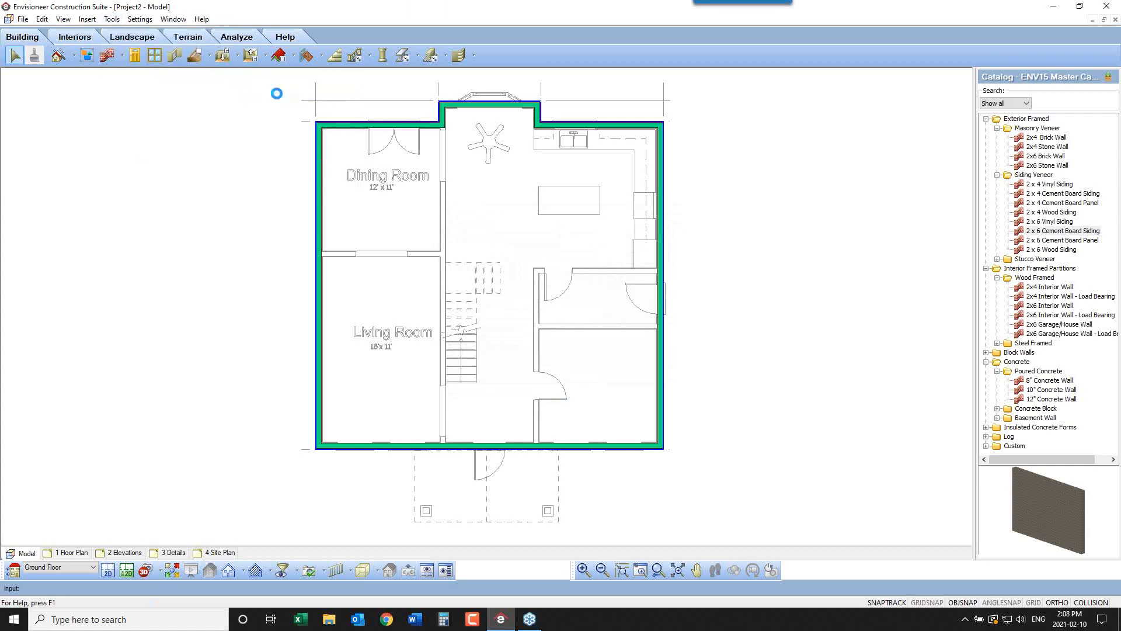
left_click(429, 170)
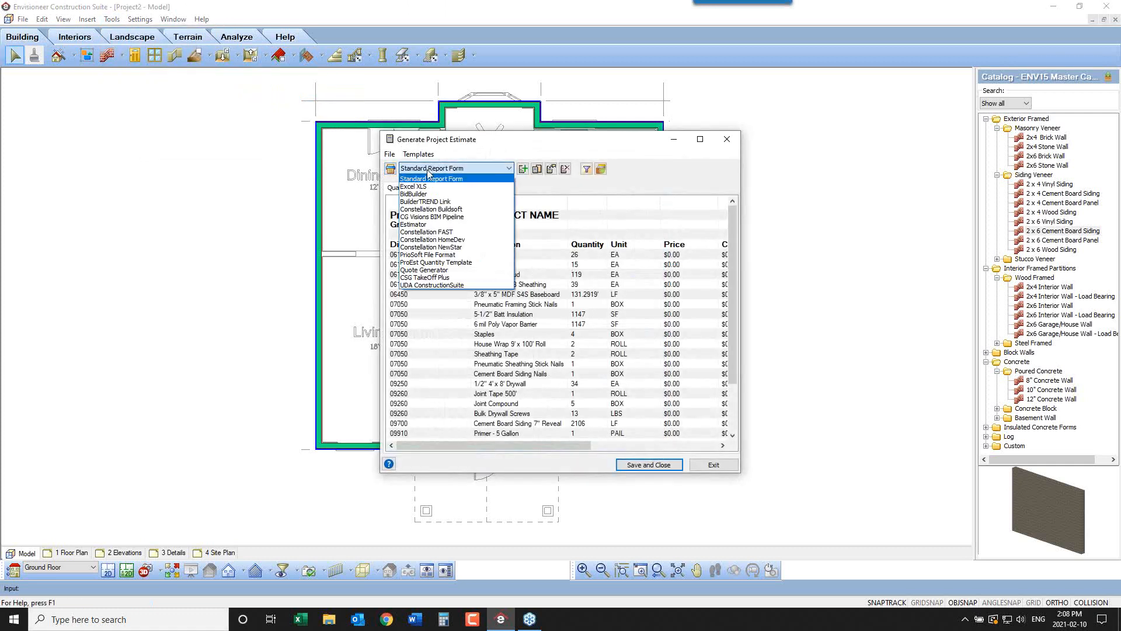
left_click(430, 271)
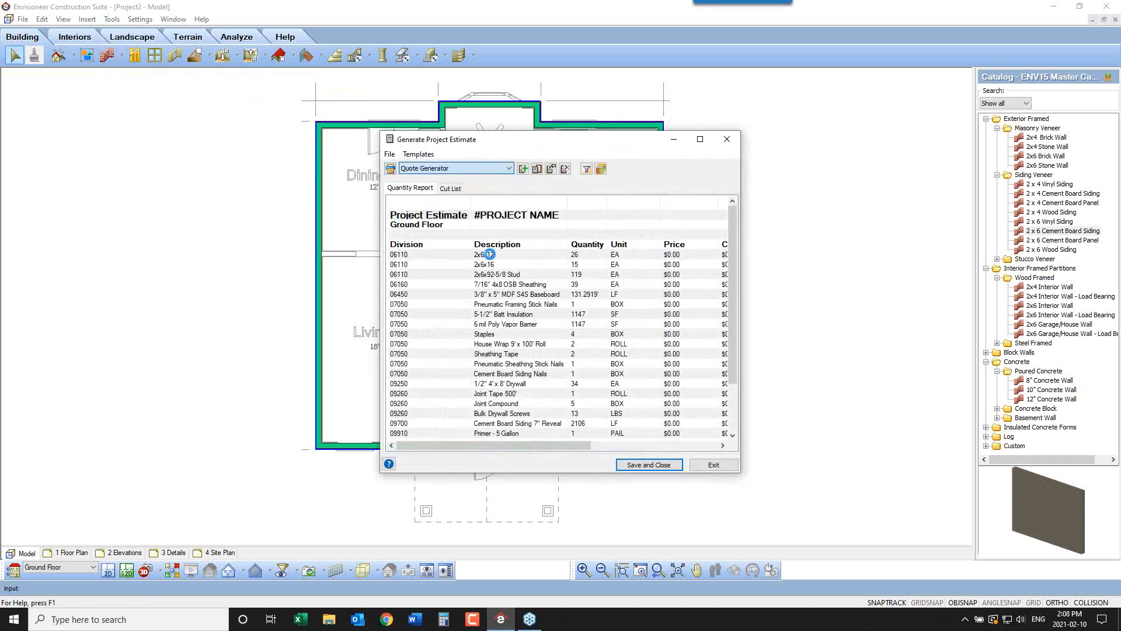
left_click(700, 139)
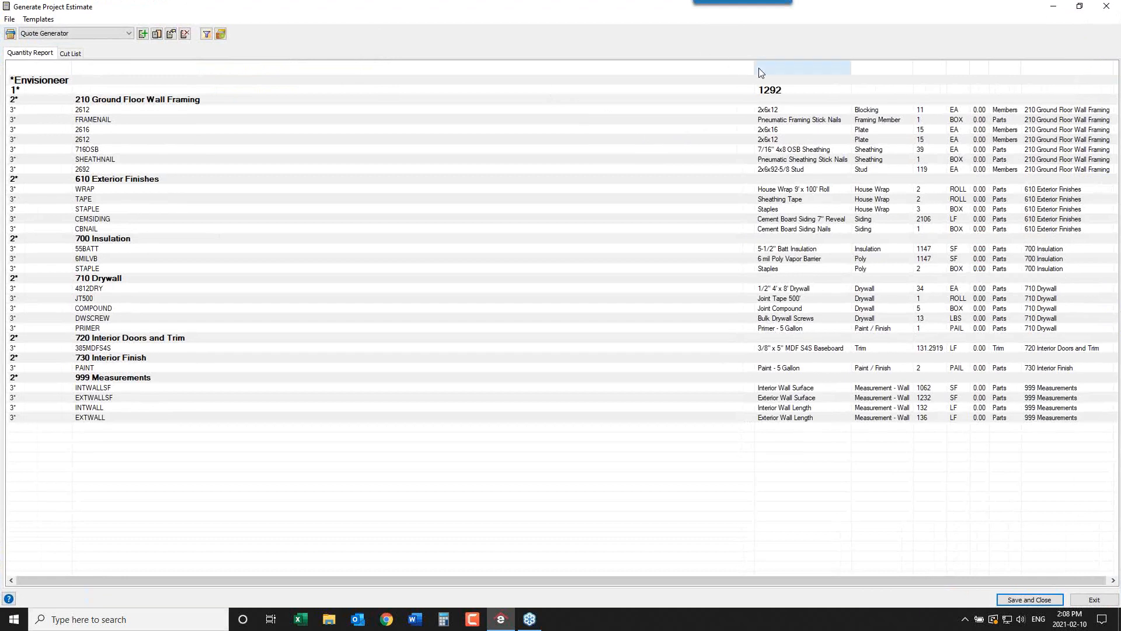
left_click_drag(754, 68, 309, 86)
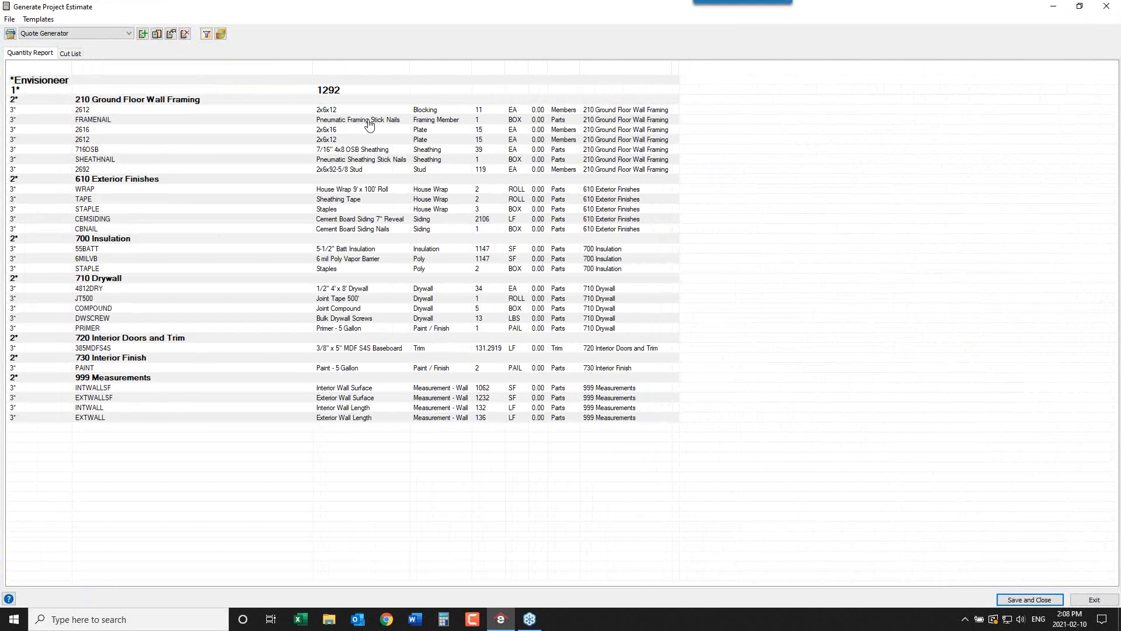
Review the quantity report's wall framing, exterior finishes, insulation, drywall and trim lines, and close the estimate
left_click(377, 111)
left_click(375, 122)
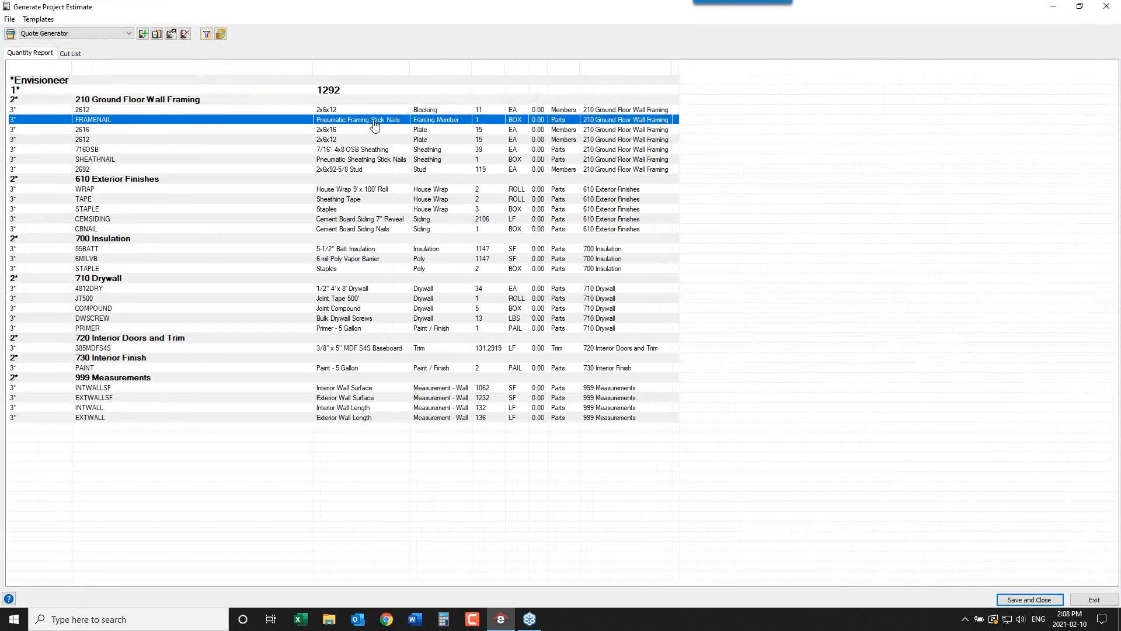
left_click(373, 130)
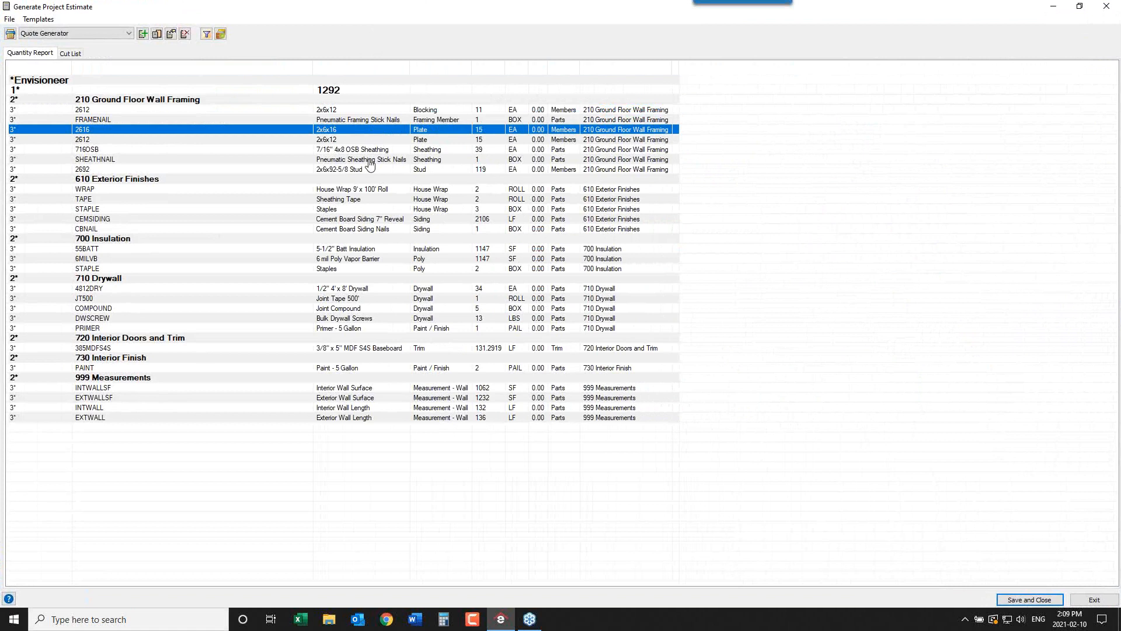
left_click(372, 150)
left_click(372, 170)
left_click(358, 199)
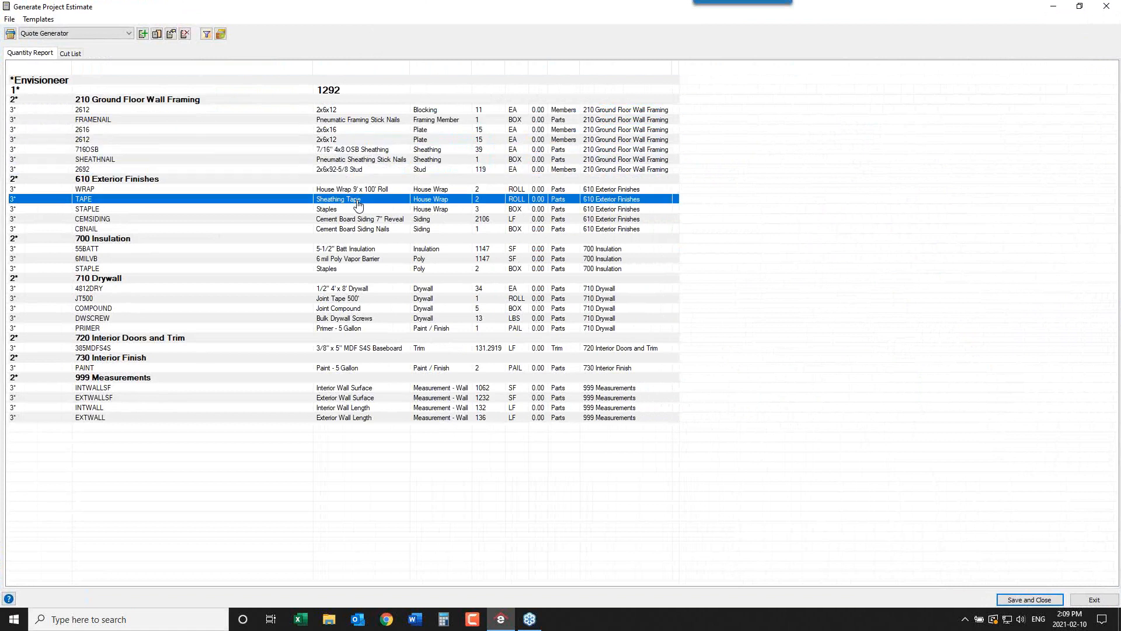
left_click(363, 220)
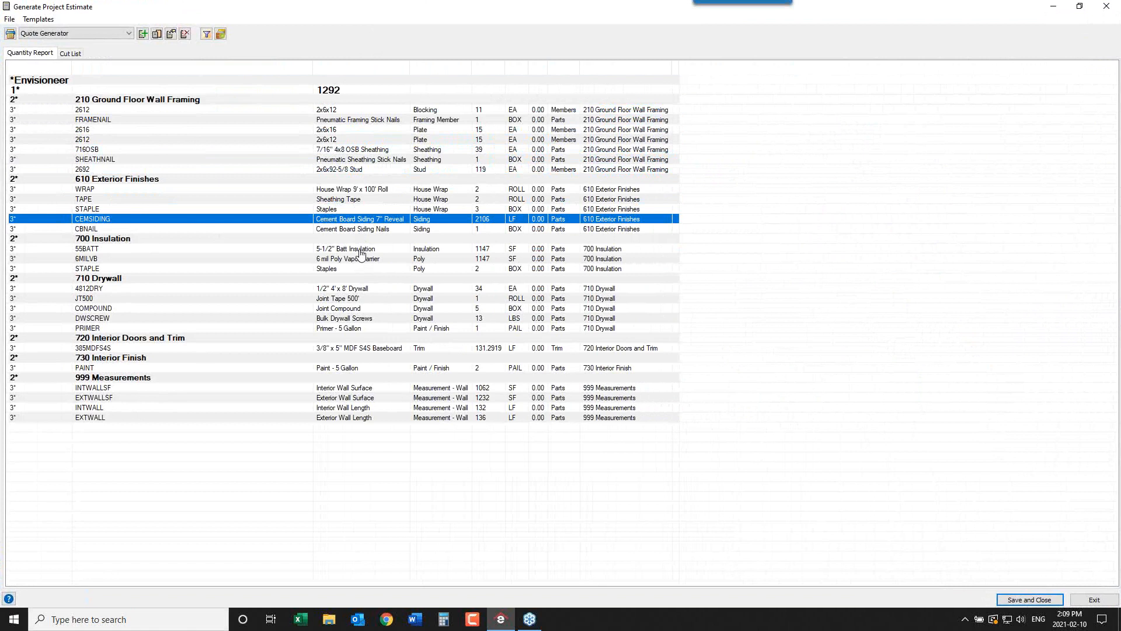
left_click(361, 250)
left_click(359, 259)
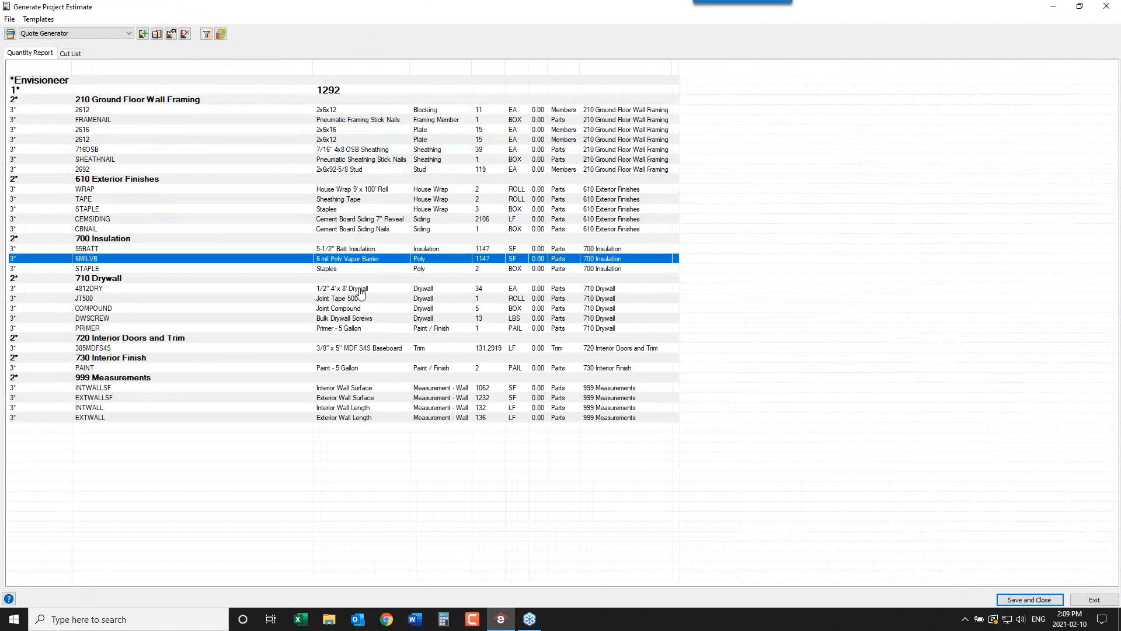
left_click(362, 288)
left_click(363, 299)
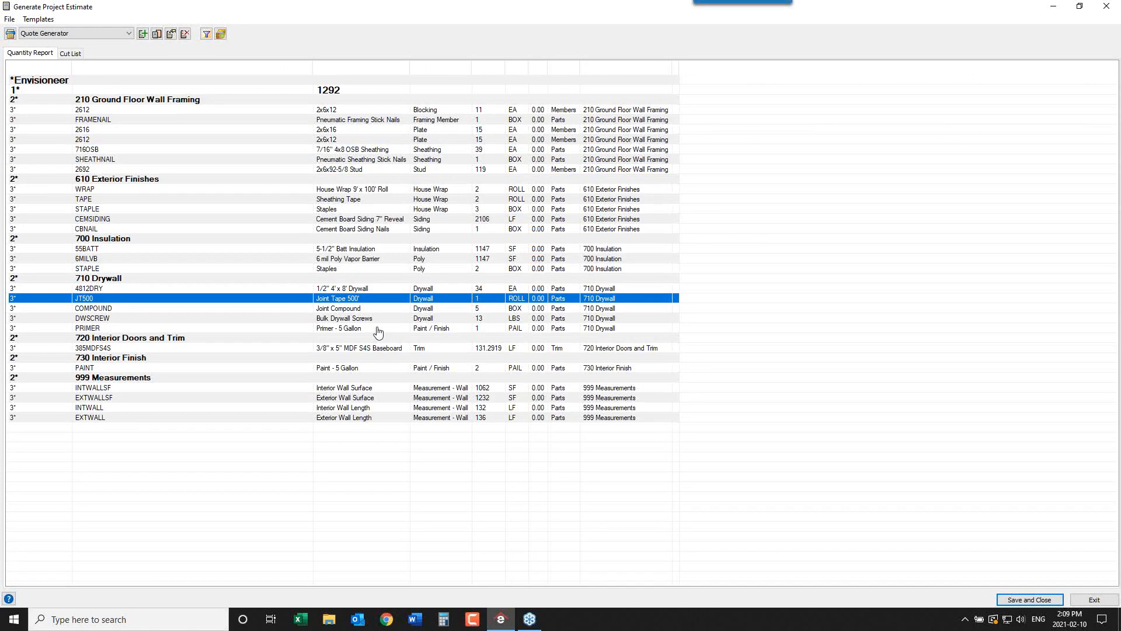
left_click(379, 330)
left_click(384, 350)
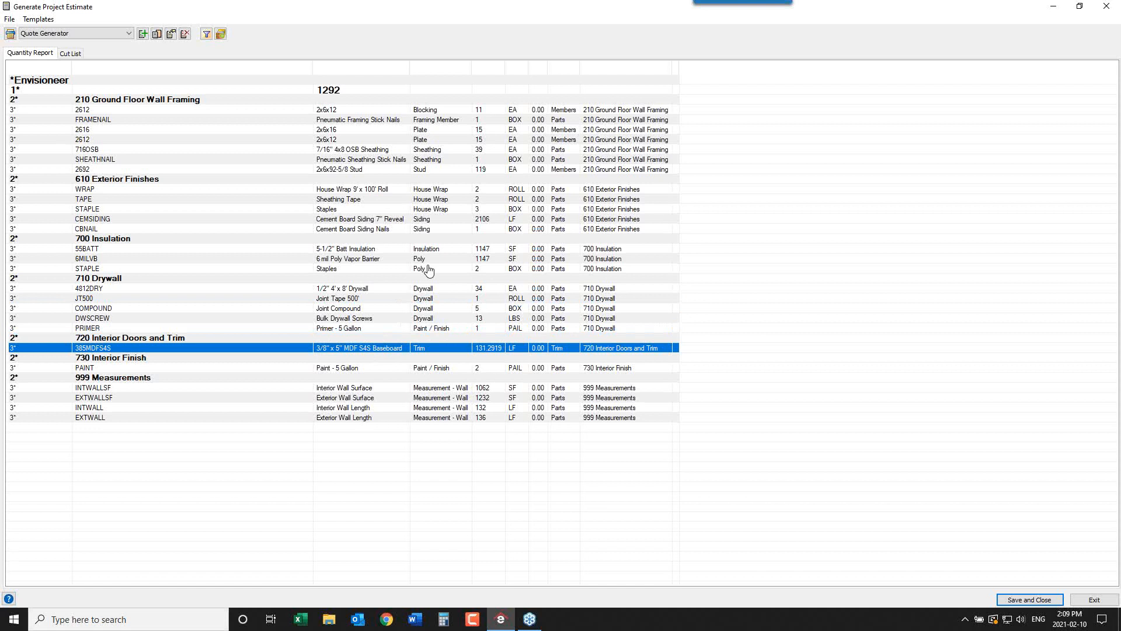
left_click(363, 134)
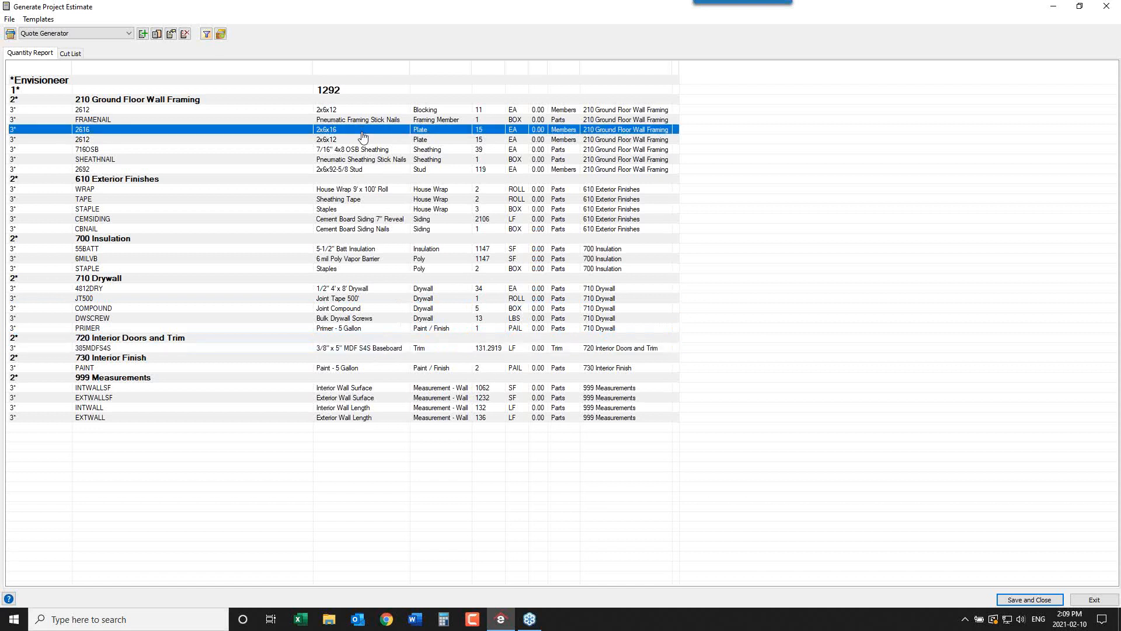
left_click(368, 230)
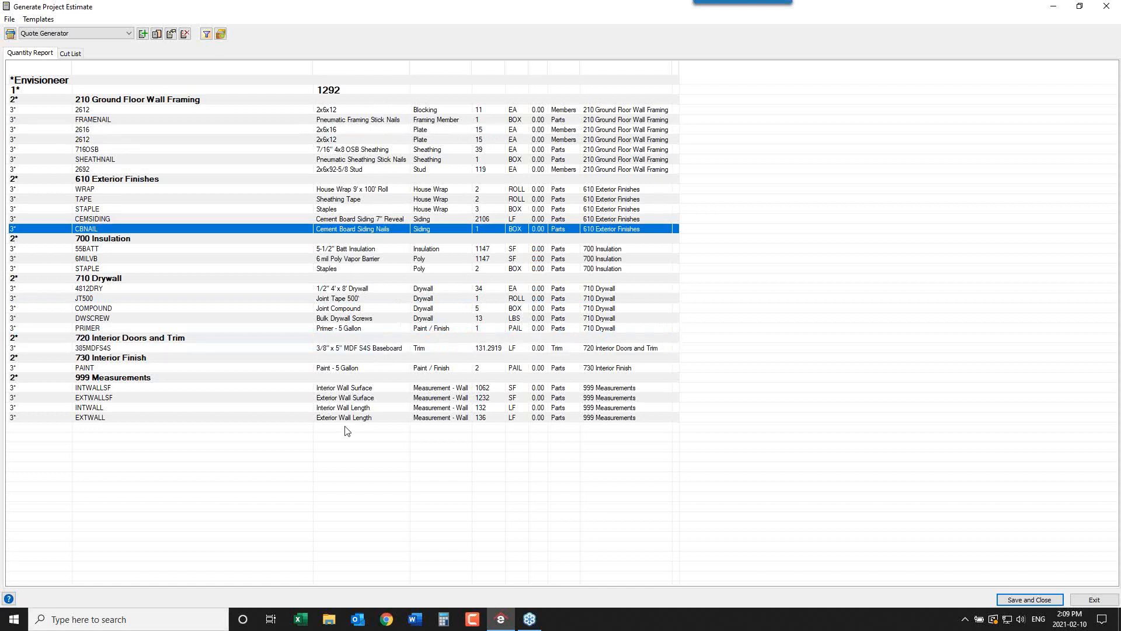
left_click(1107, 7)
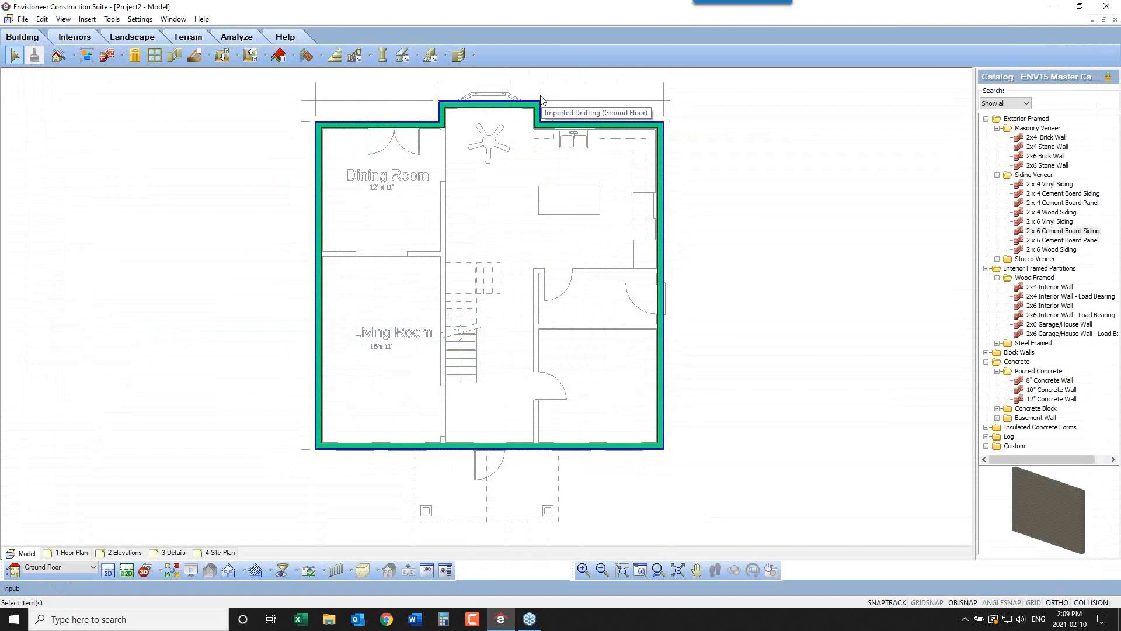
Generate the project estimate again, examine the 2x6x92-5/8 Stud line under Ground Floor Wall Framing, and close the report
left_click(112, 19)
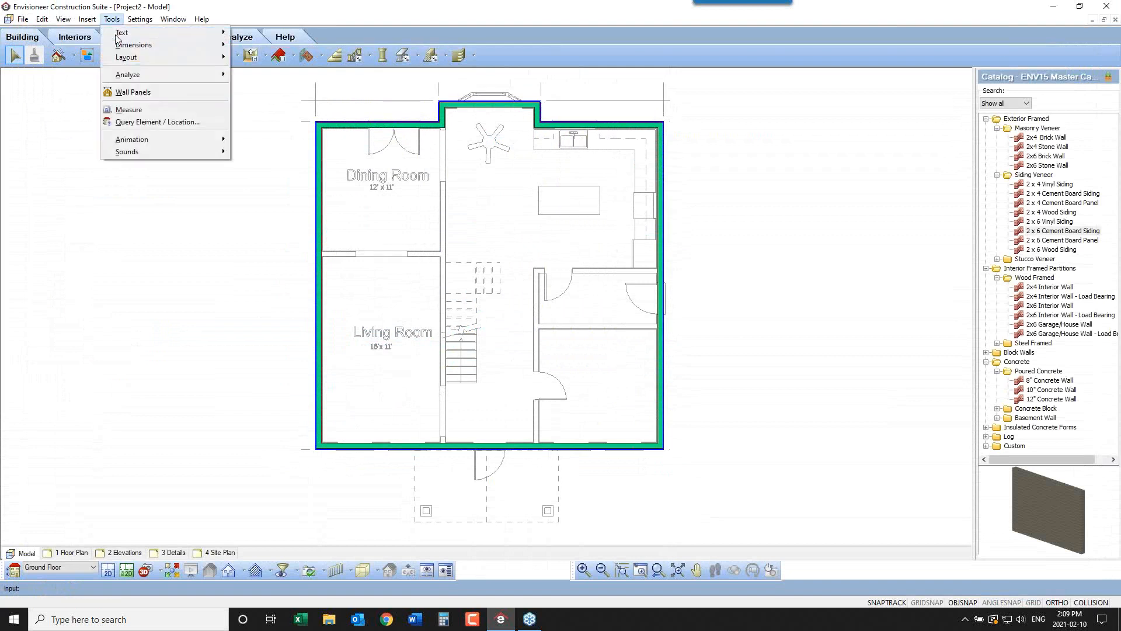
mouse_move(117, 80)
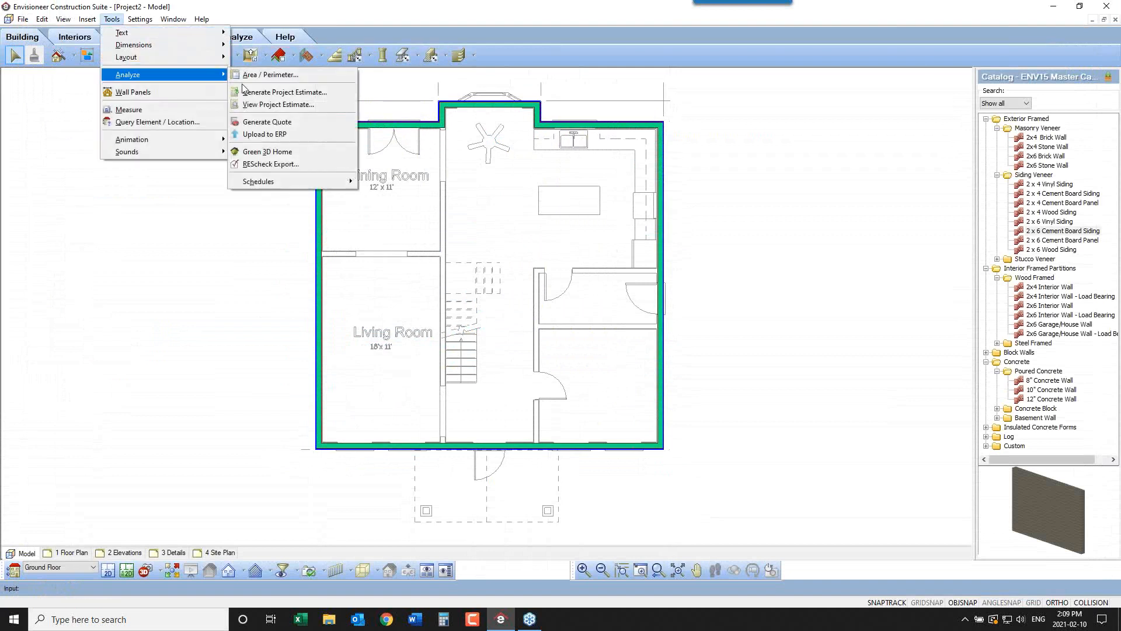
left_click(277, 92)
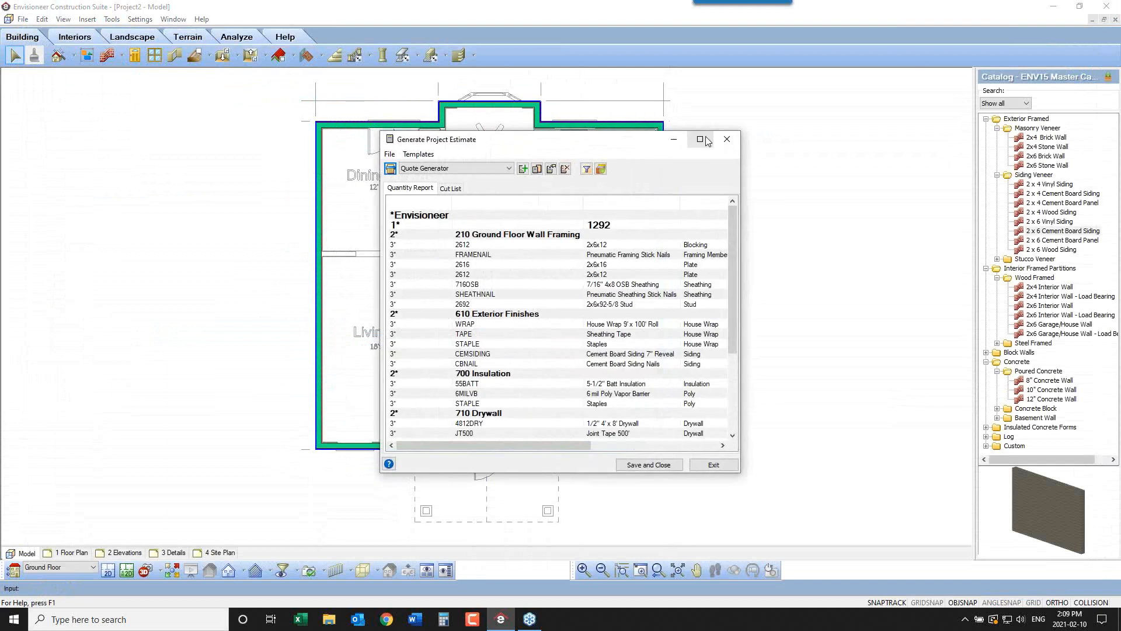
left_click(701, 140)
left_click_drag(493, 89, 353, 91)
left_click(379, 170)
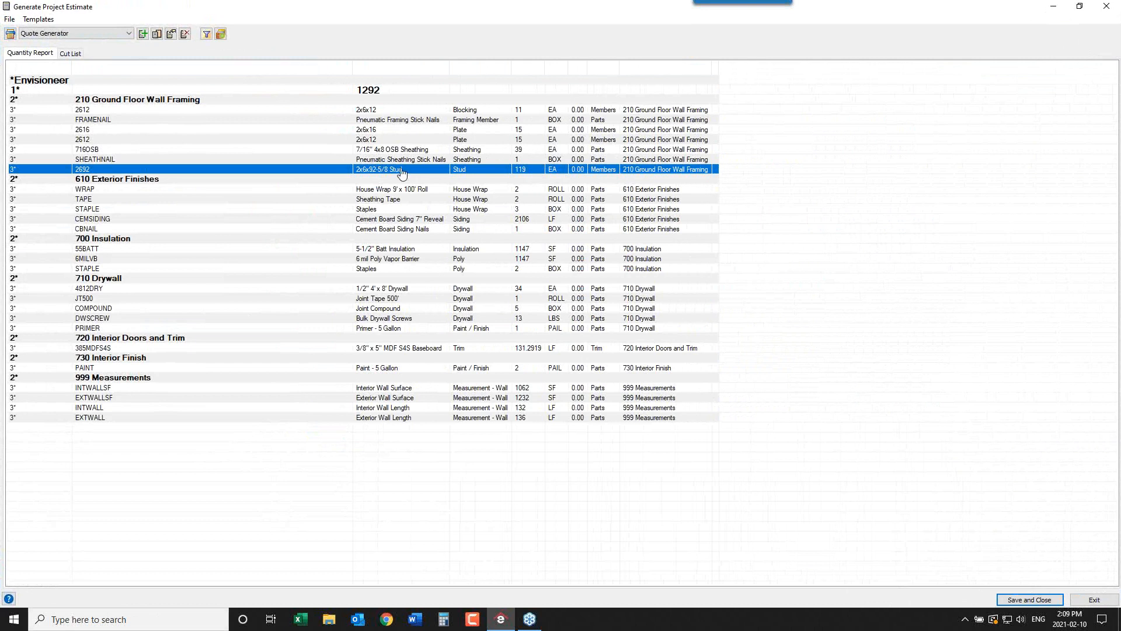
left_click(1107, 7)
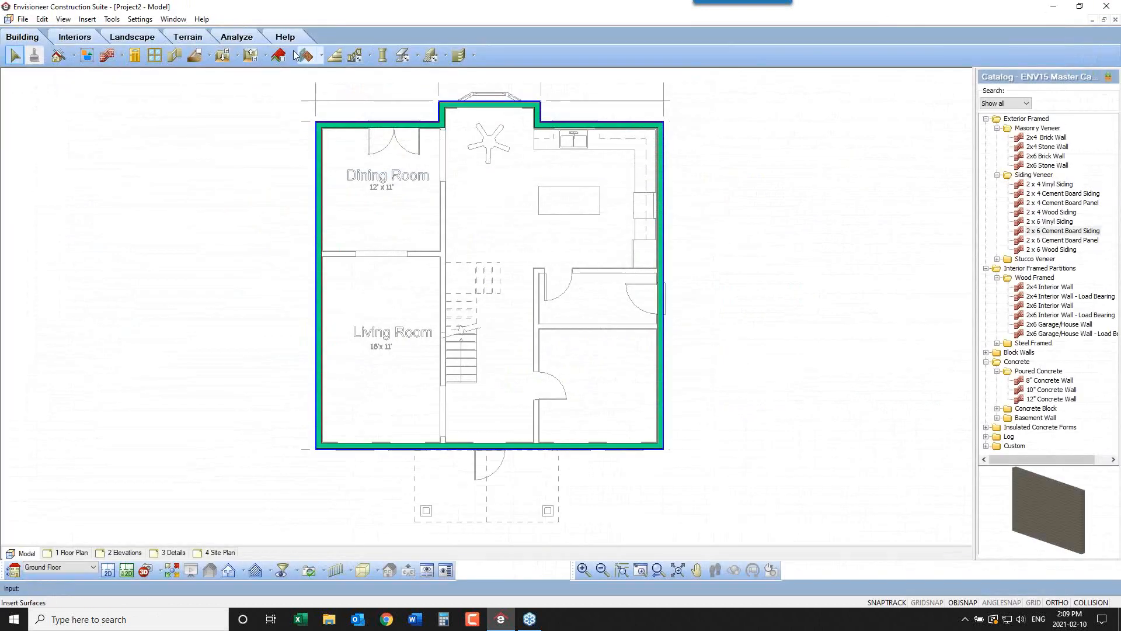
Check the Ground Floor wall height in the Building Locations settings and leave them without changes
left_click(141, 20)
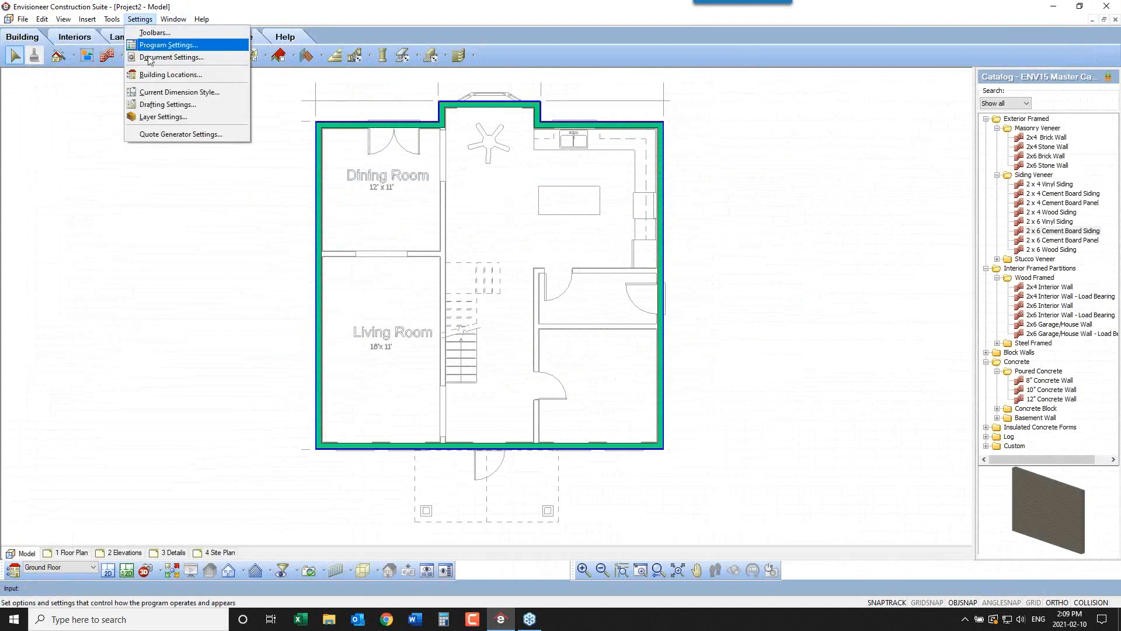
left_click(156, 75)
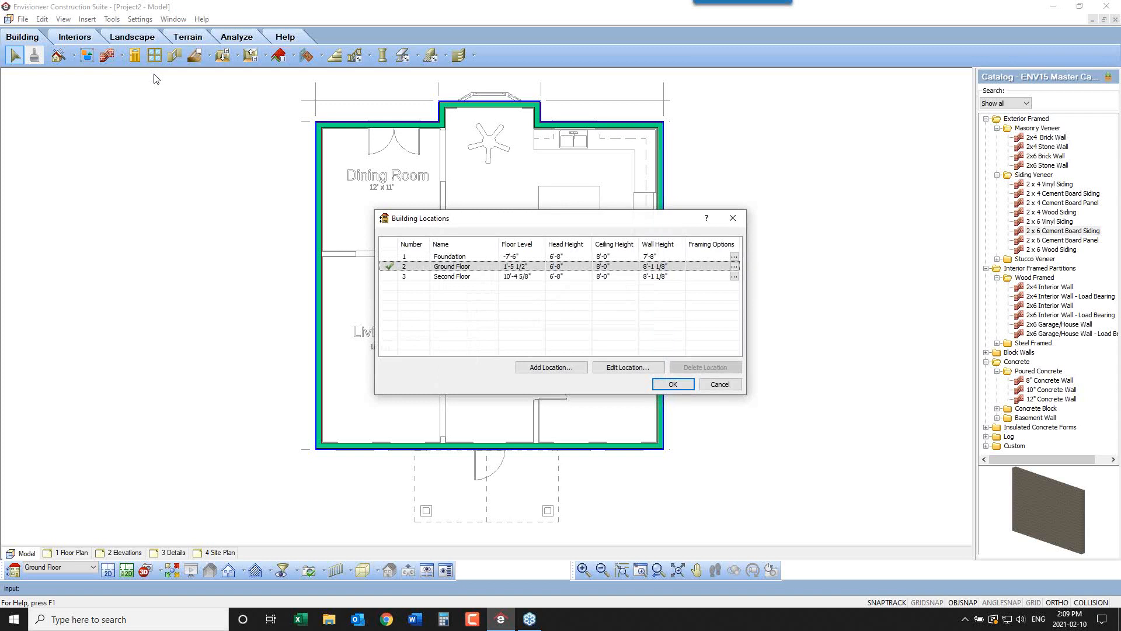
left_click(670, 267)
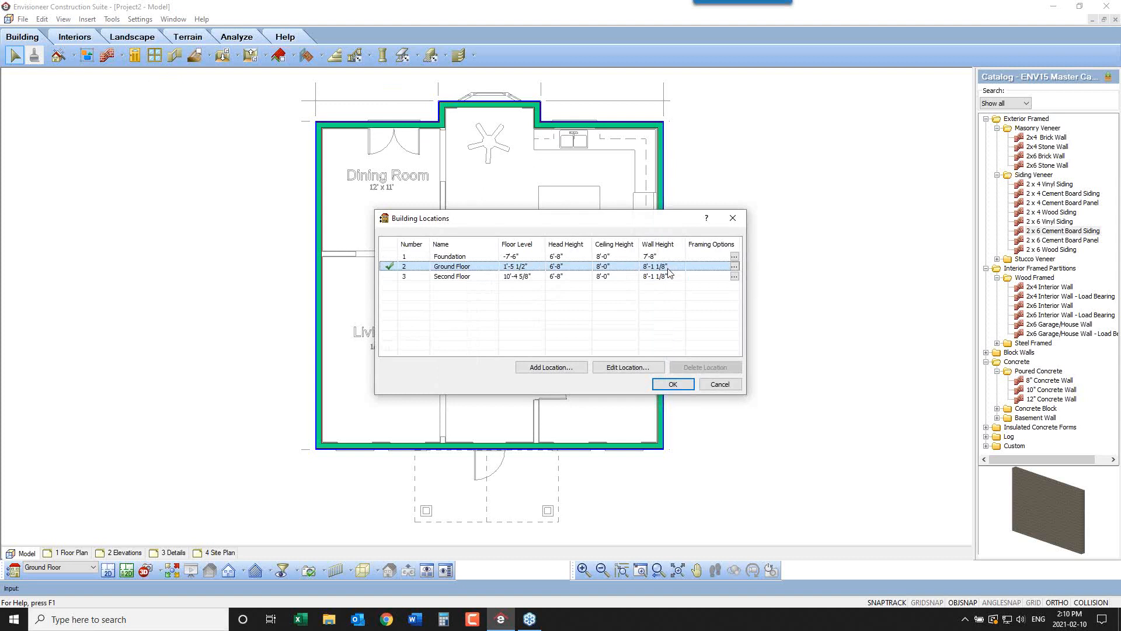
left_click(721, 385)
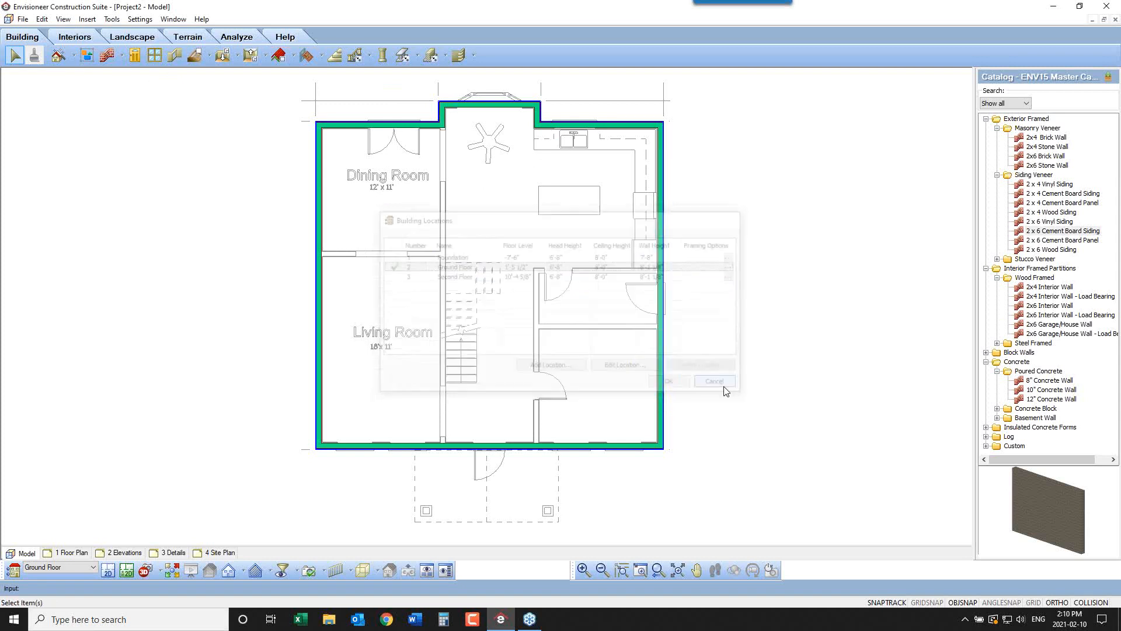
Open the front wall's properties and bring up the purchased items of its 2x6 dimensional lumber framing member
left_click(374, 449)
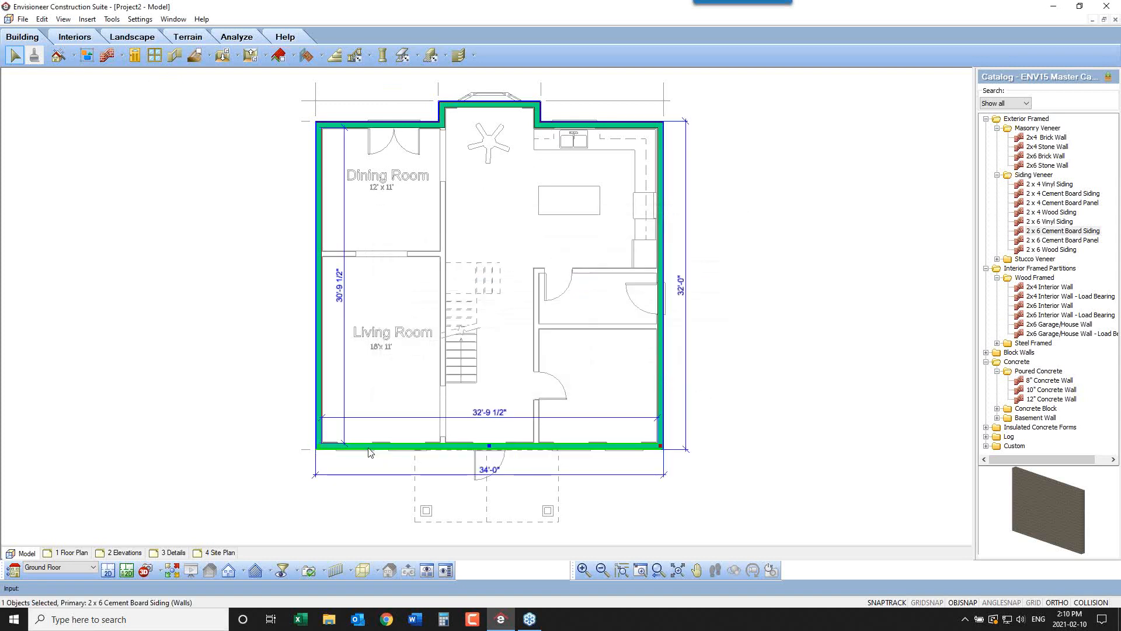
right_click(374, 449)
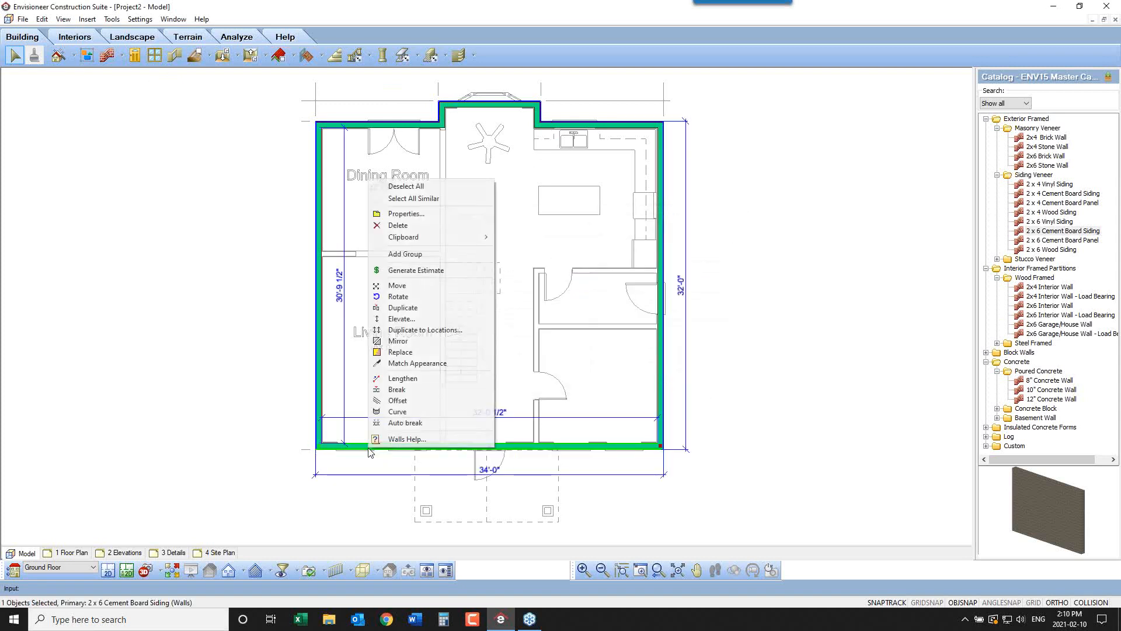
left_click(433, 214)
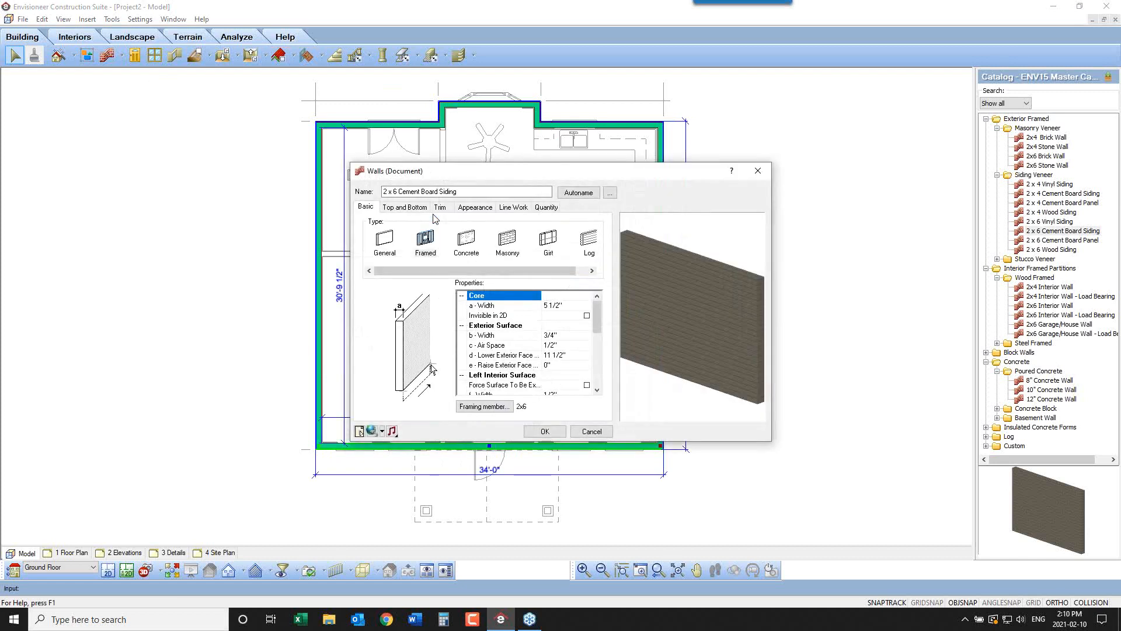
left_click(425, 242)
left_click(506, 408)
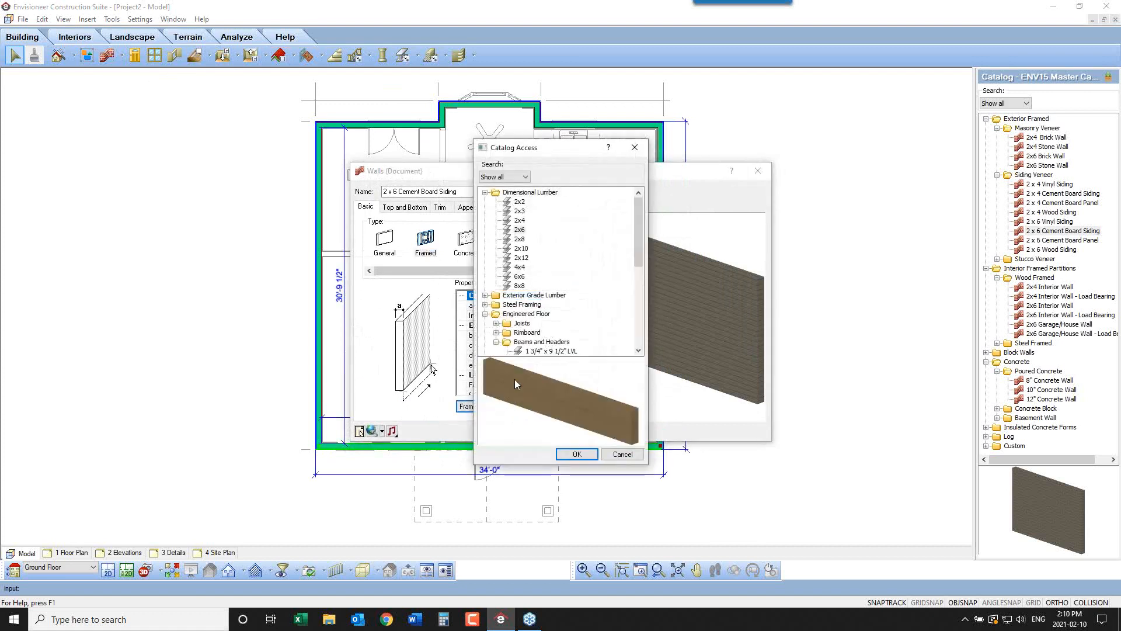
right_click(521, 233)
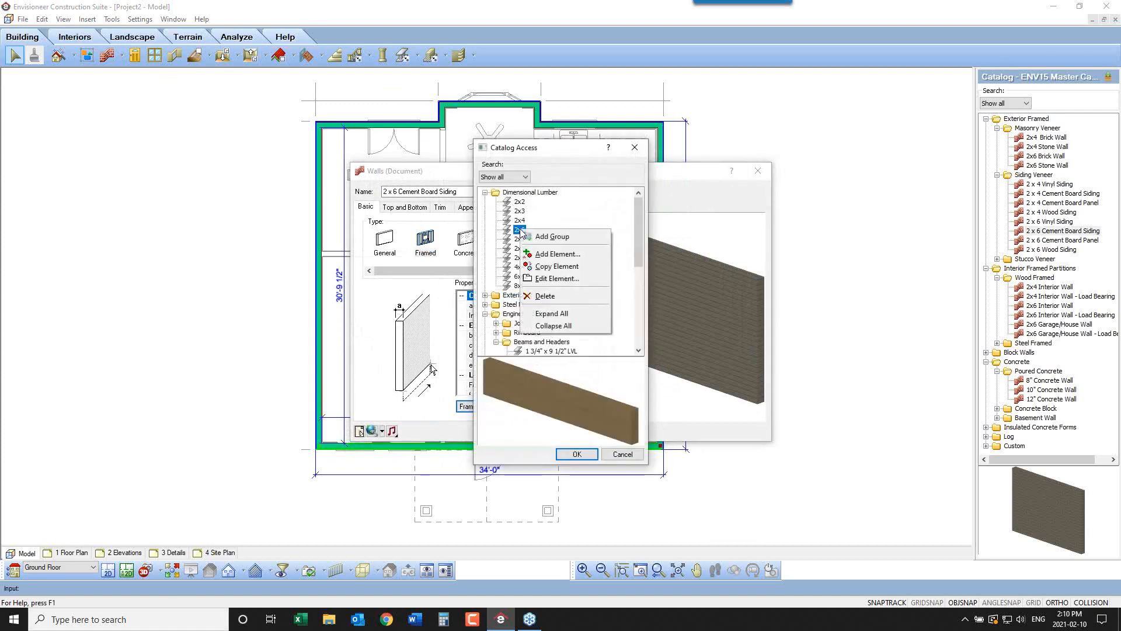
left_click(544, 282)
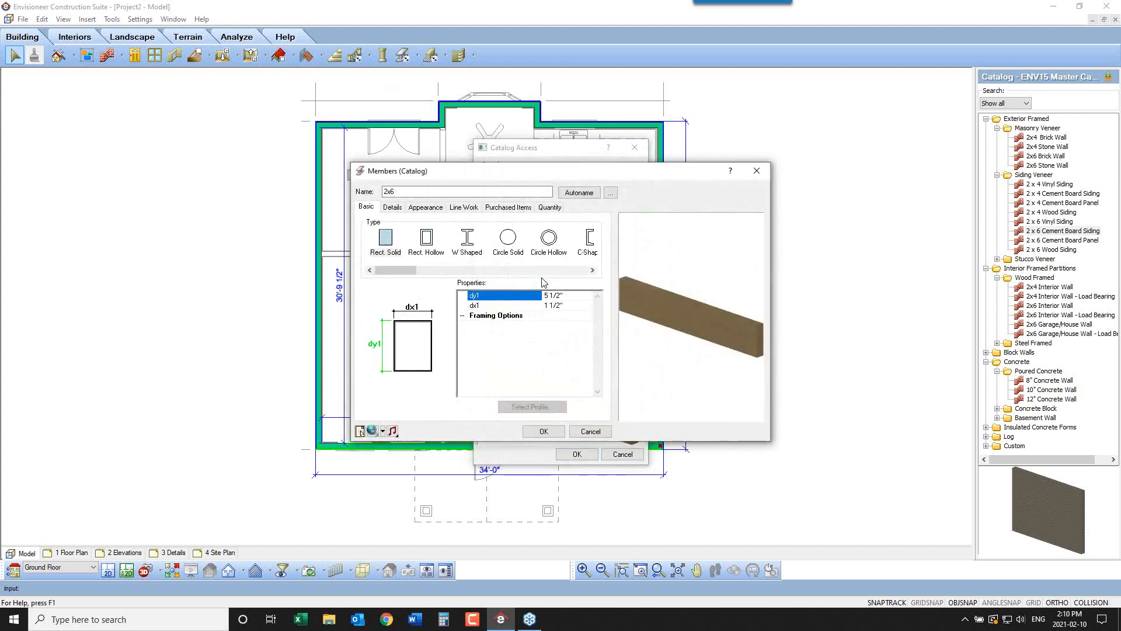
left_click(507, 208)
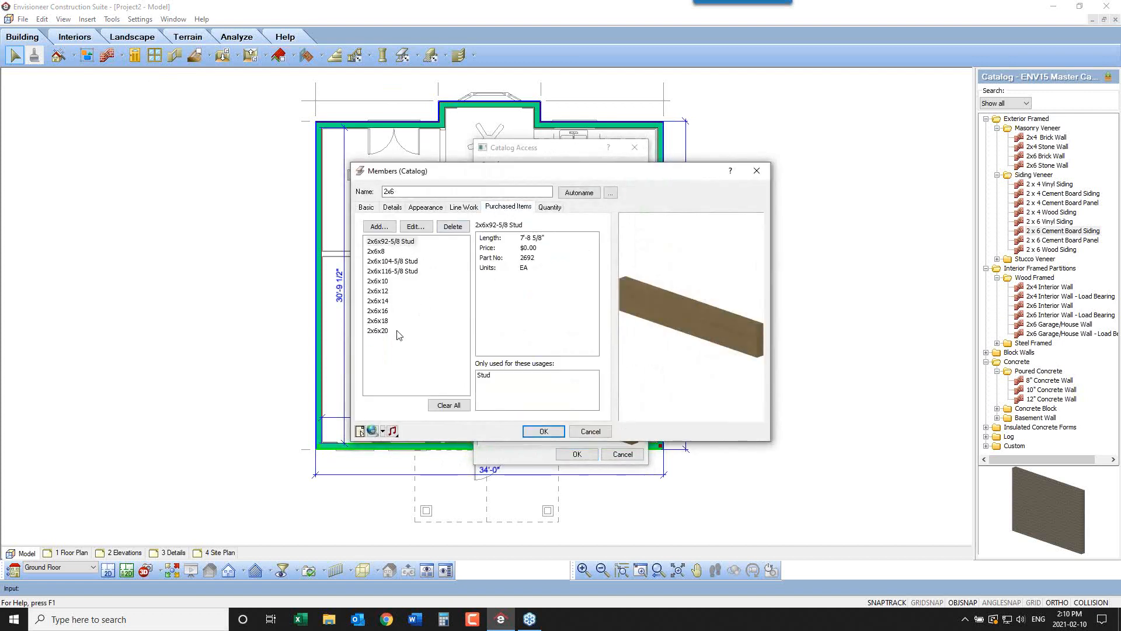
Examine the lengths and allowed usages of the 2x6 studs and the 10 to 18 foot items, and leave the member catalog unchanged
left_click(406, 244)
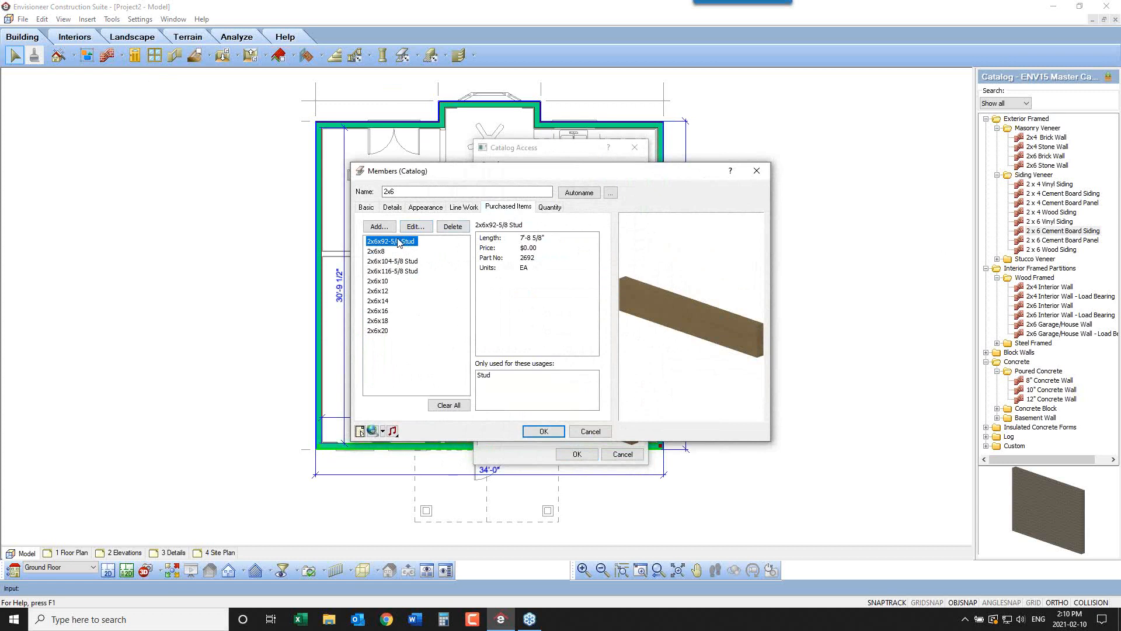
left_click(388, 261)
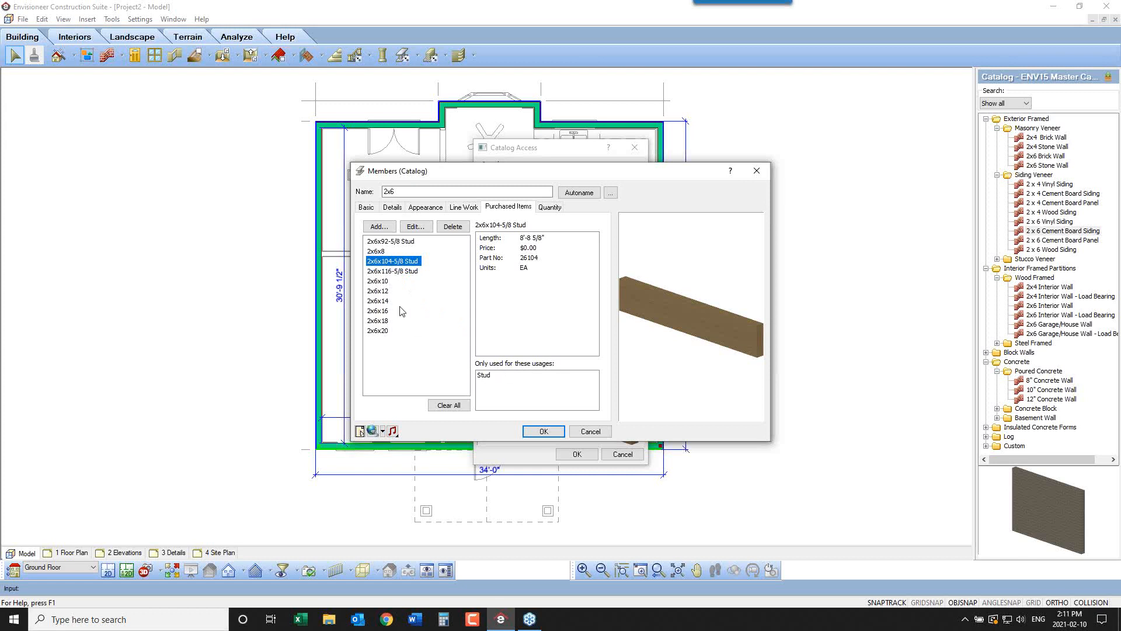
left_click(386, 283)
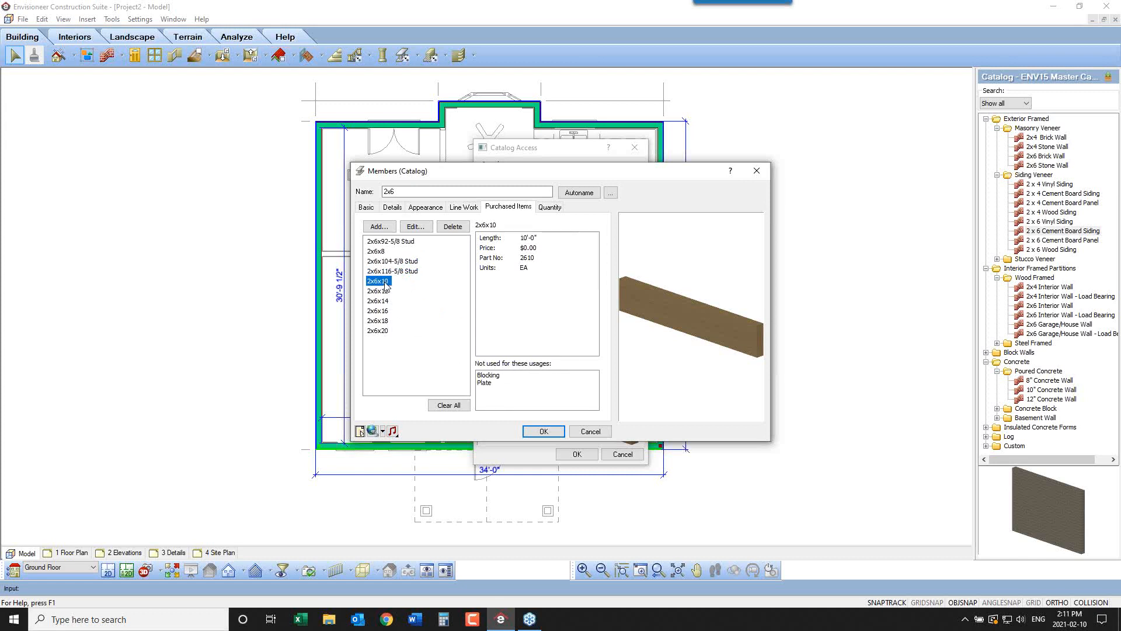
left_click(485, 385)
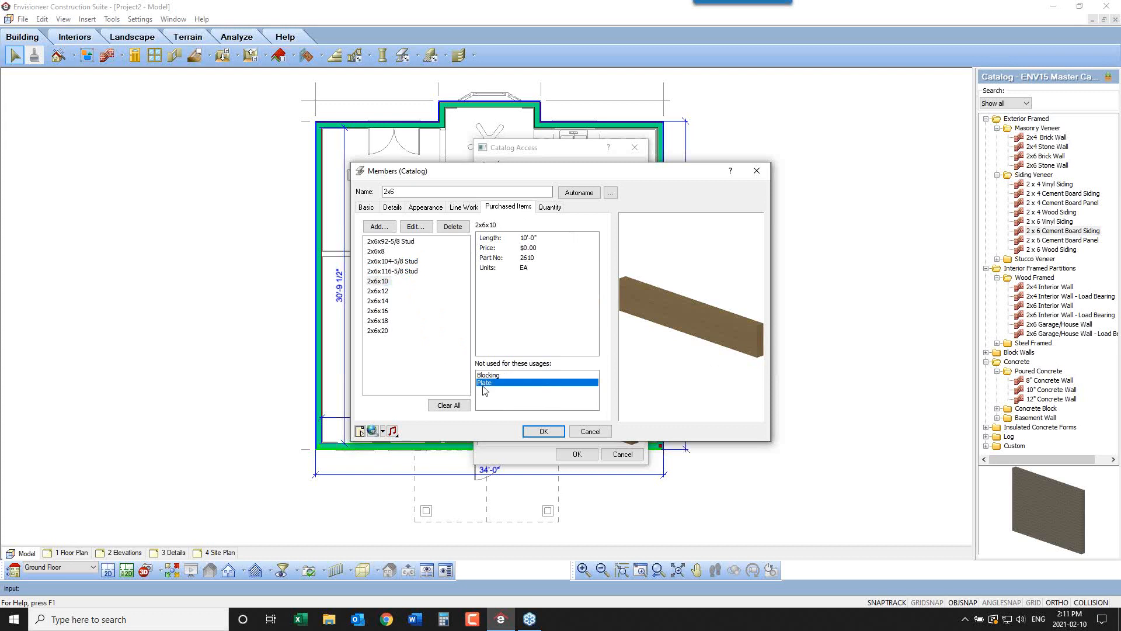
left_click(386, 292)
left_click(390, 302)
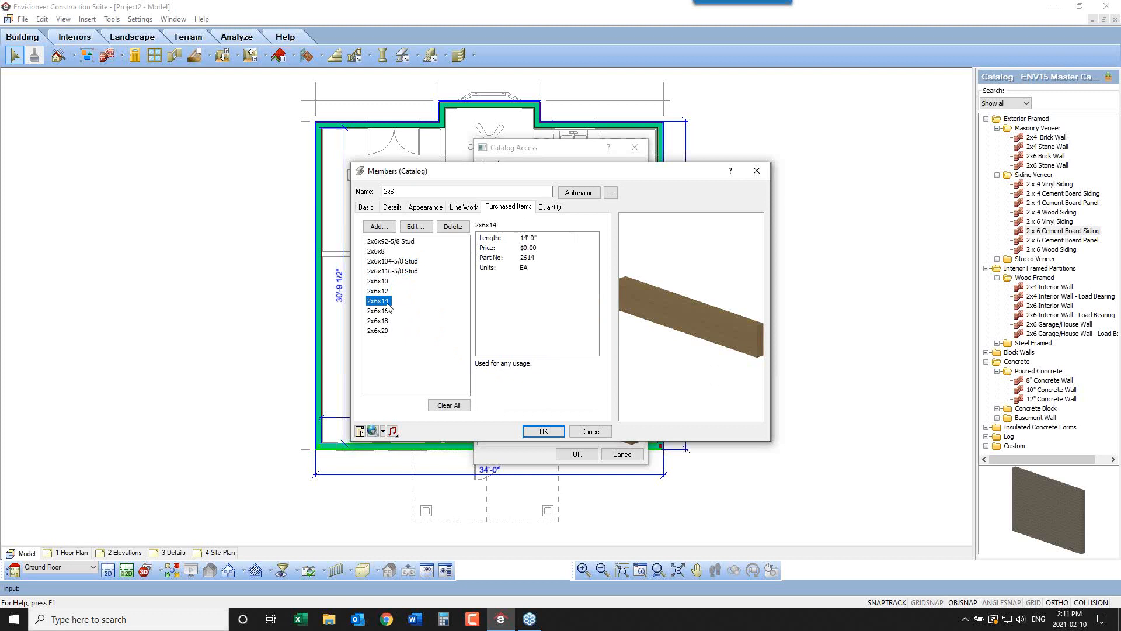
left_click(388, 312)
left_click(384, 323)
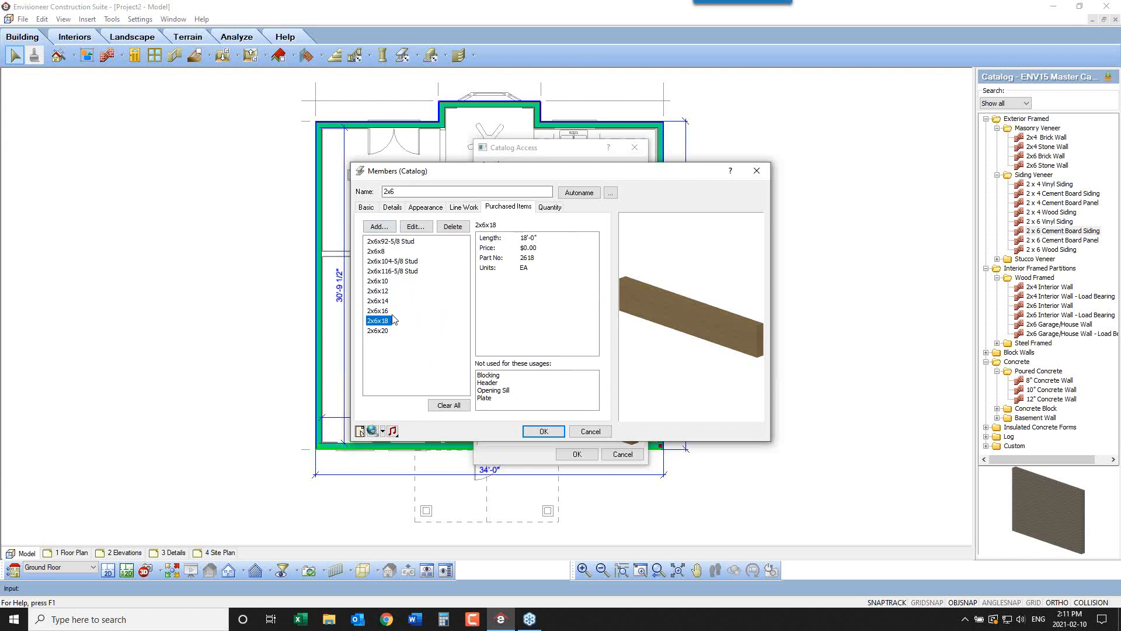
left_click(384, 313)
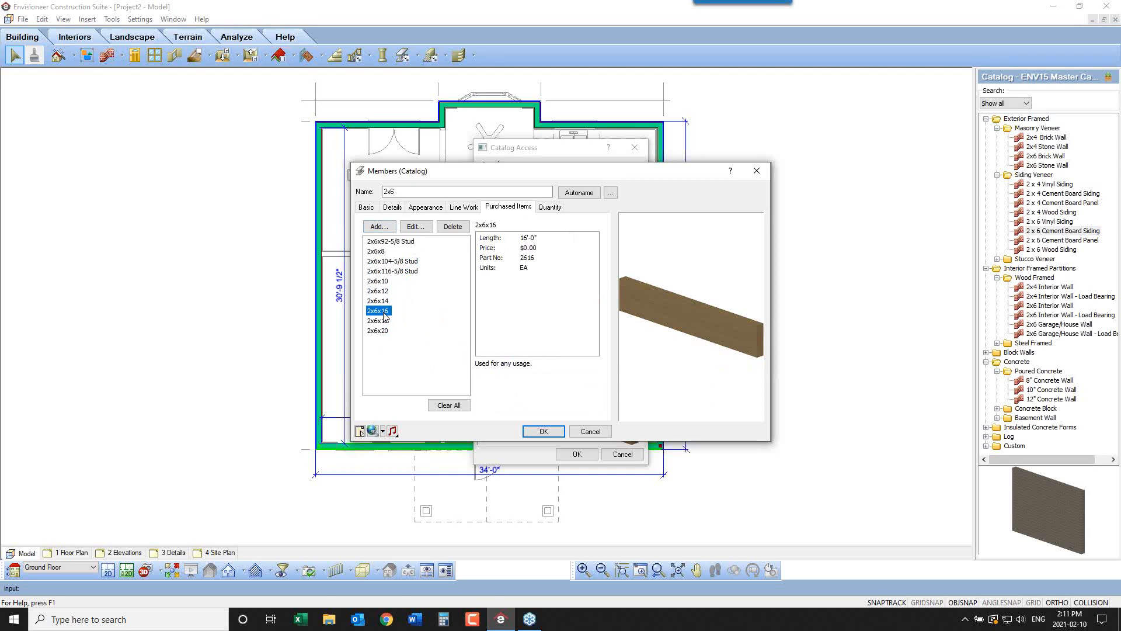
left_click(383, 302)
left_click(385, 291)
left_click(591, 432)
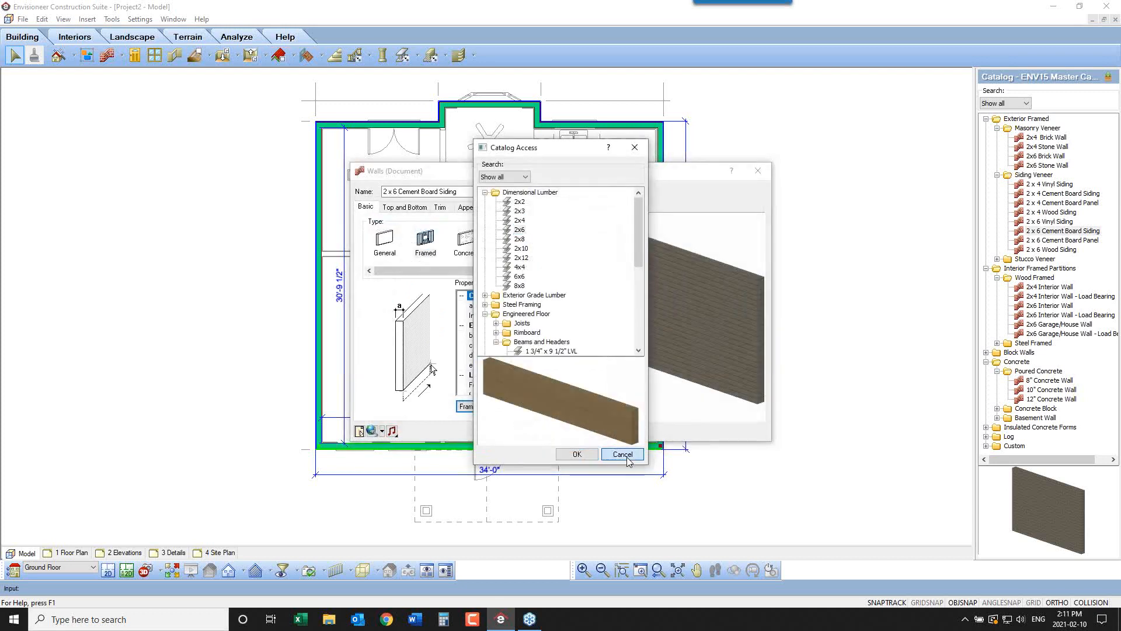
left_click(623, 455)
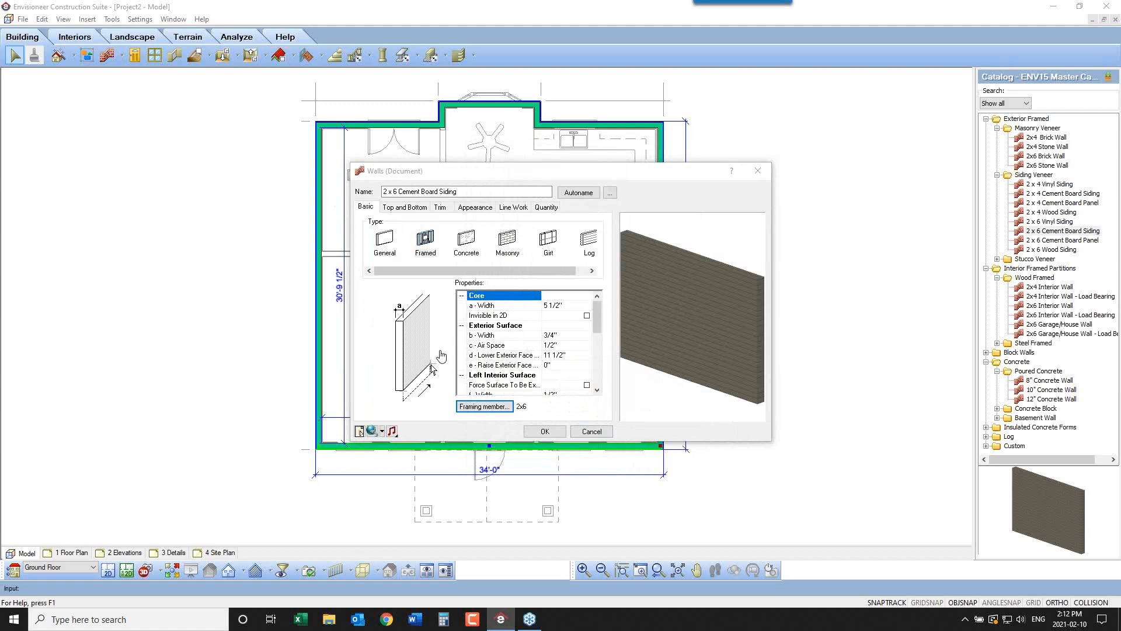
Review the wall's left interior surface trim: baseboard, opening casing, window sill, chair rail and crown
left_click(448, 212)
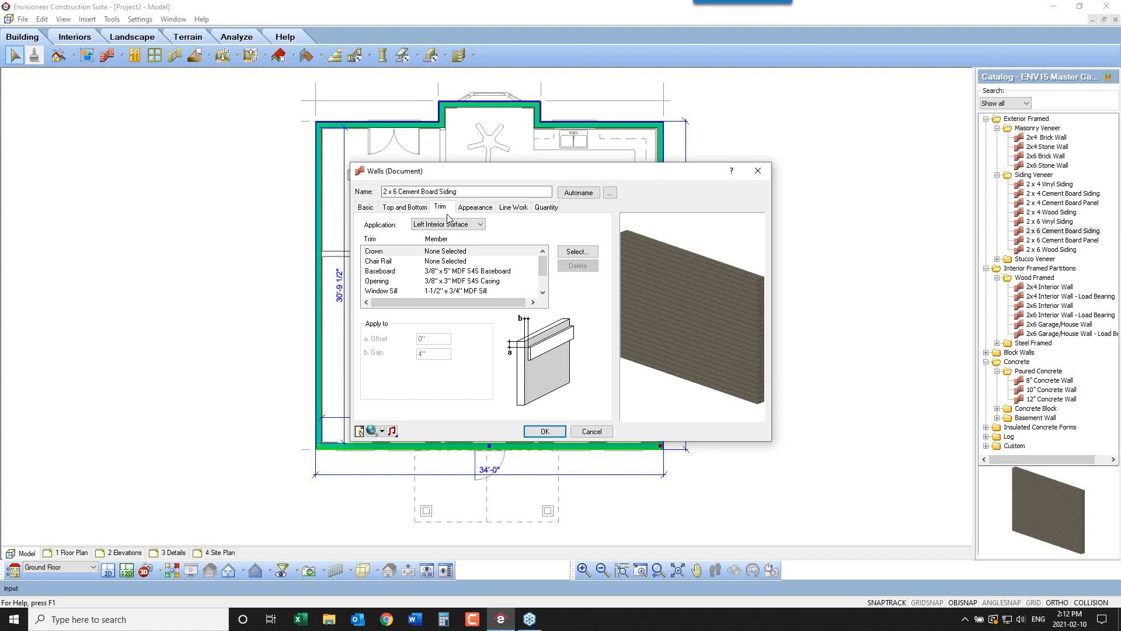
left_click(458, 274)
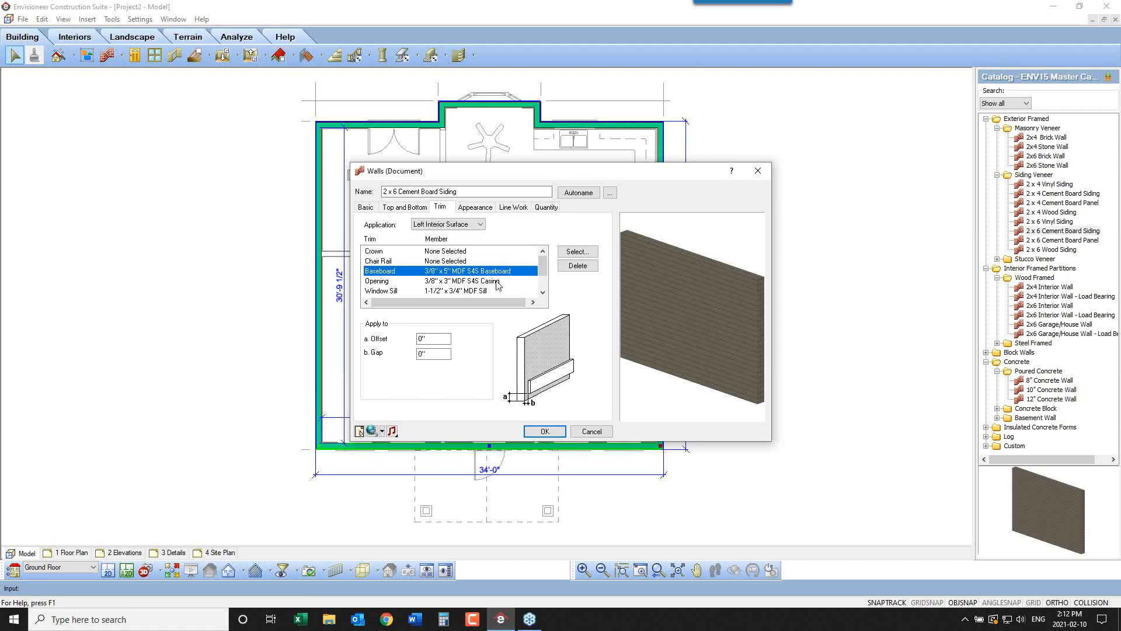
left_click(497, 283)
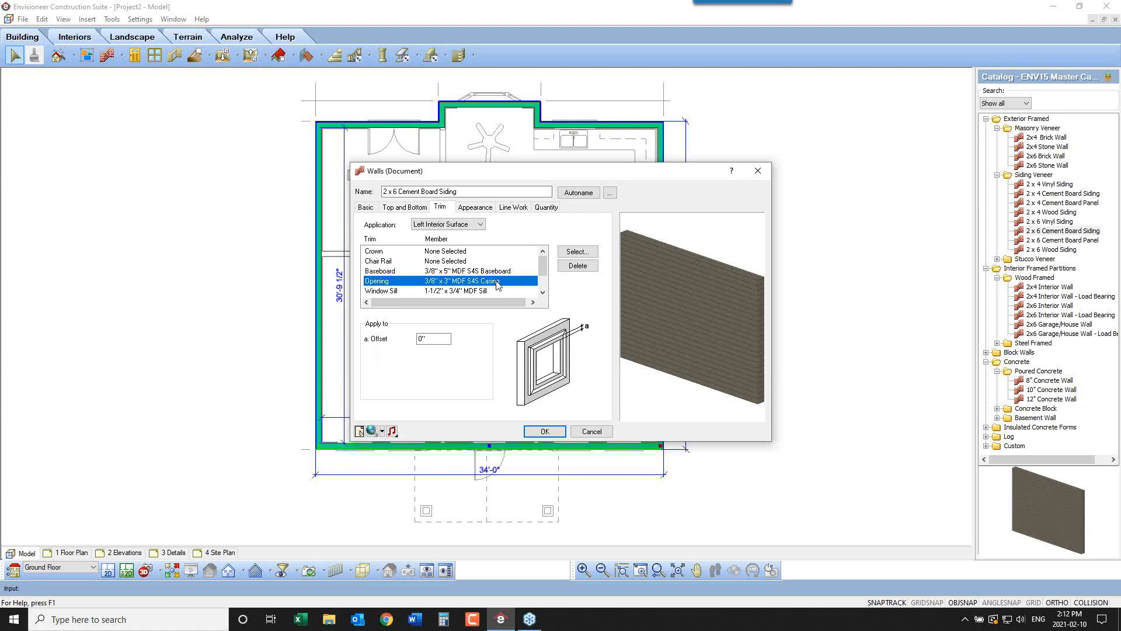
left_click(488, 291)
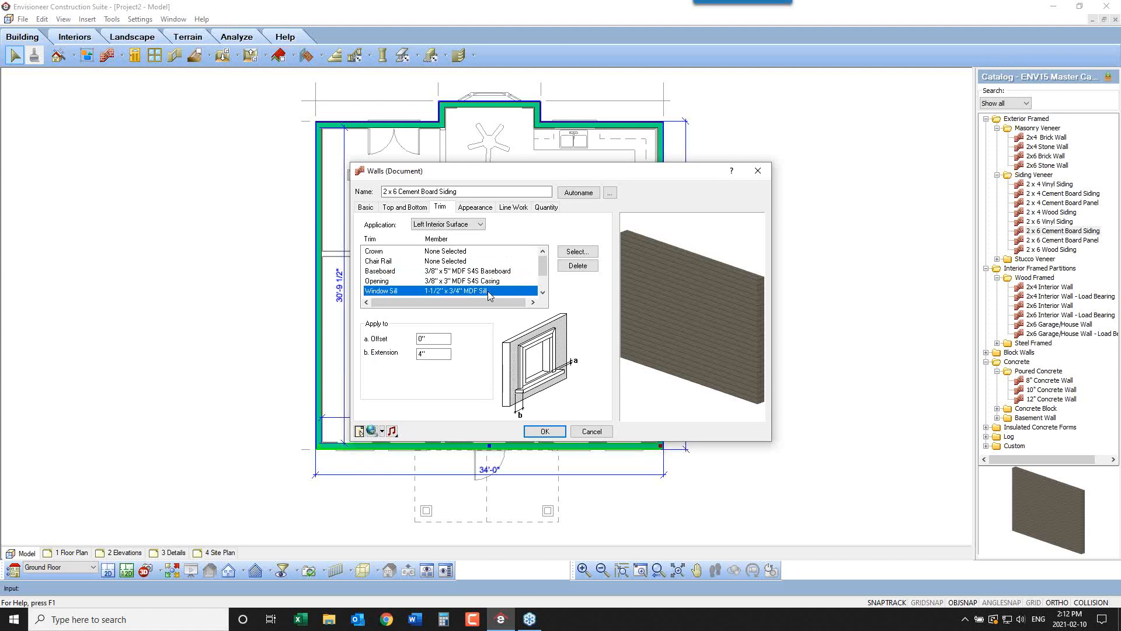
left_click(467, 262)
left_click(461, 252)
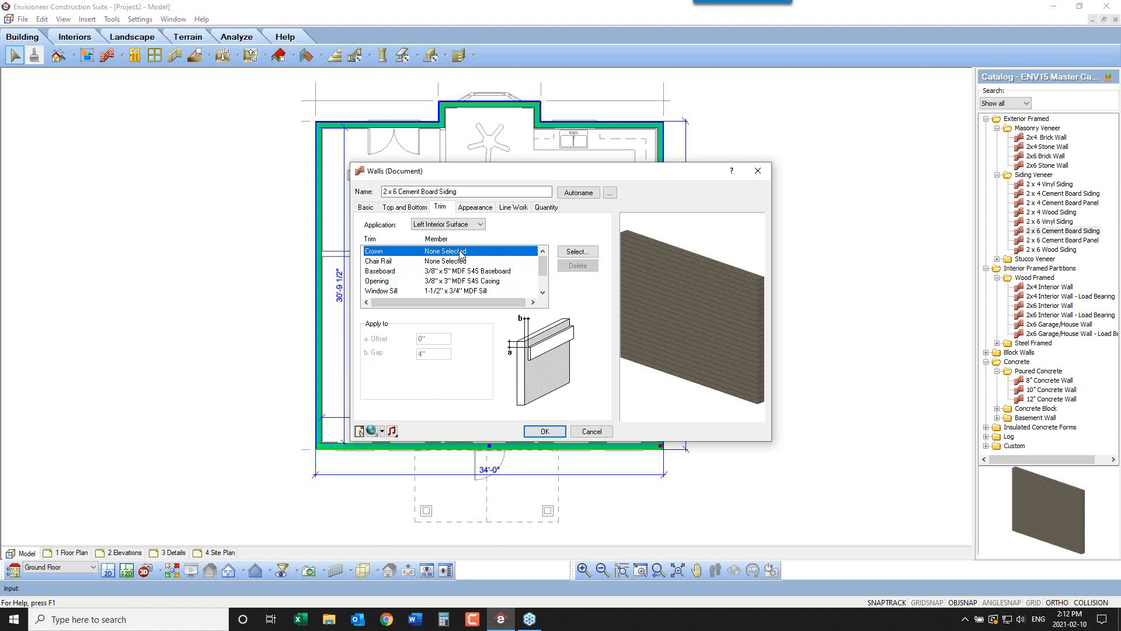
Review the wall's quantity assemblies, including the house wrap and 1/2" drywall items, and close its properties without changes
left_click(549, 208)
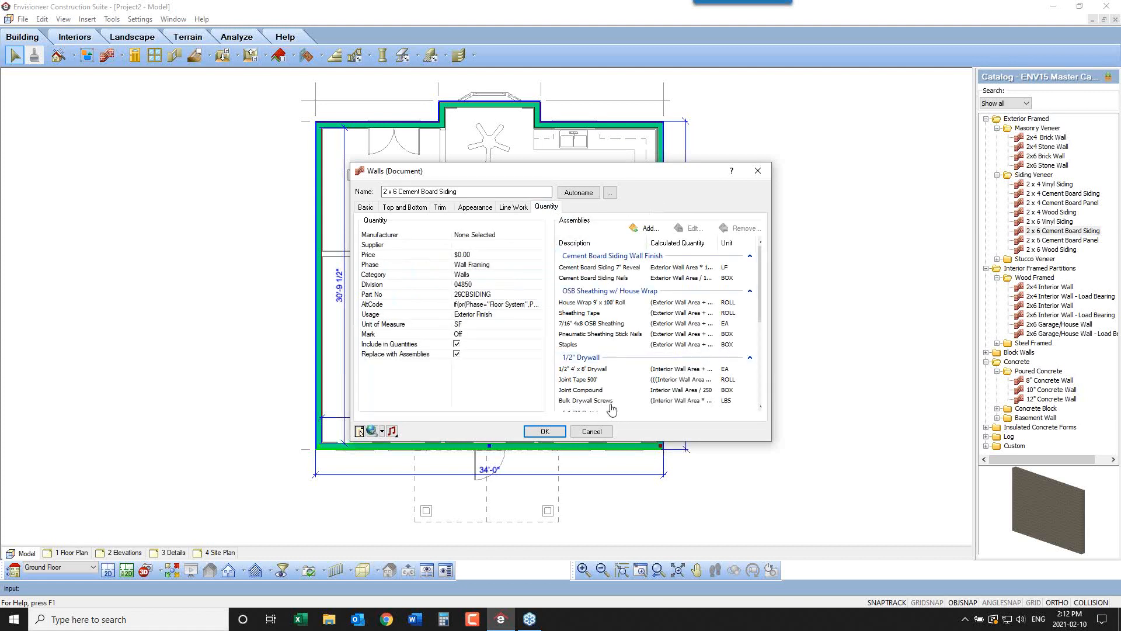
left_click(608, 299)
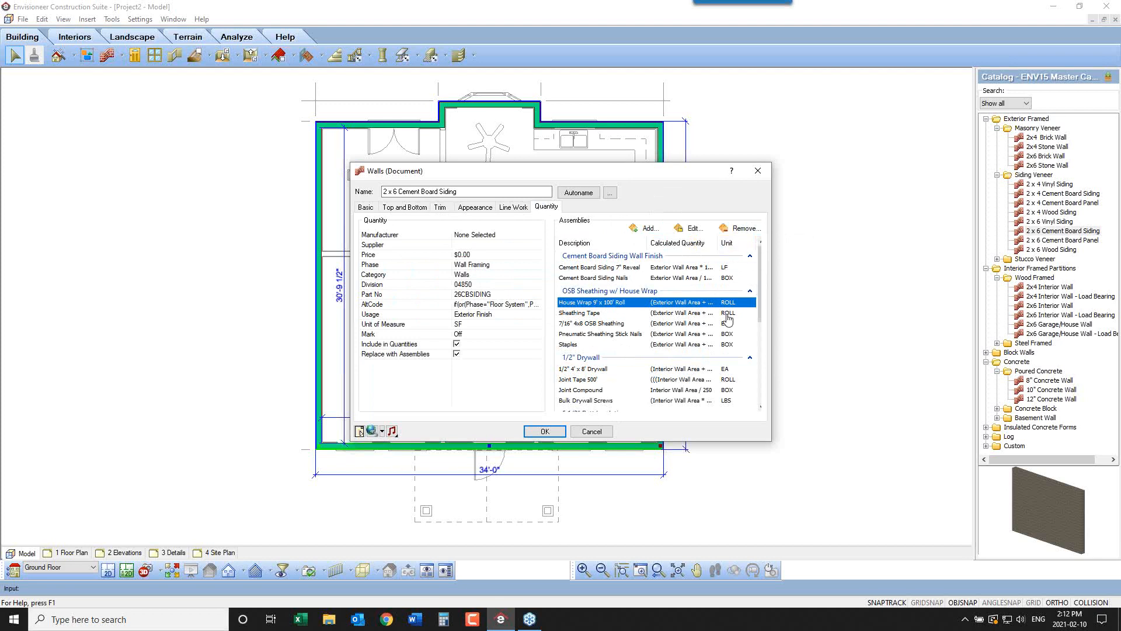
left_click(609, 359)
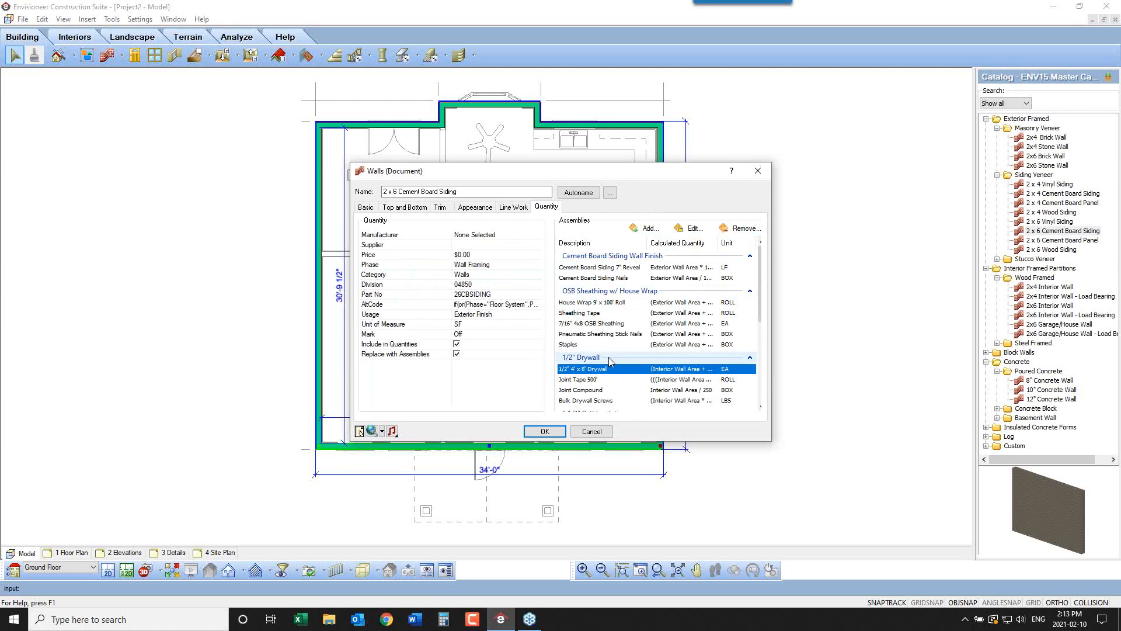
left_click(597, 433)
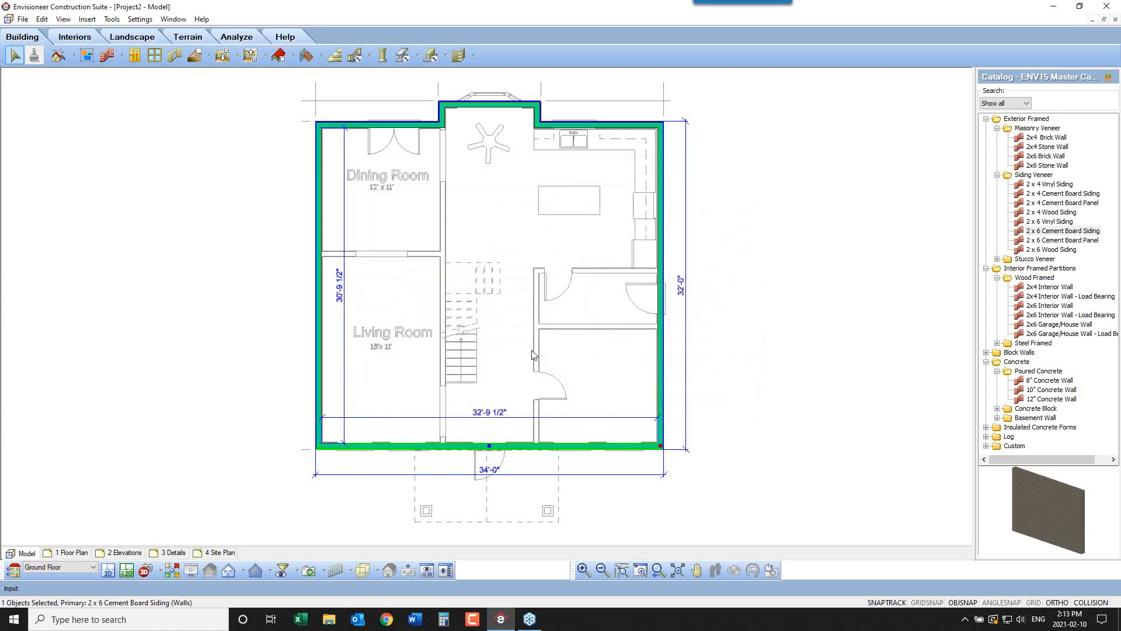
Insert a 60" Double French Door in the dining room's exterior wall over the traced double door
left_click(134, 56)
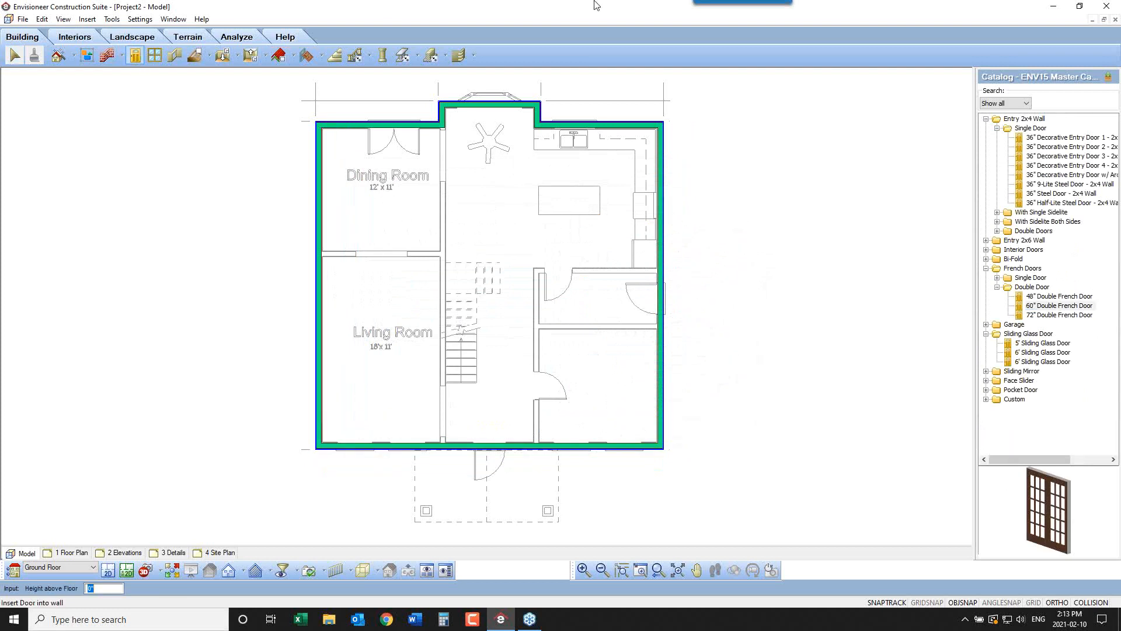
left_click(1060, 305)
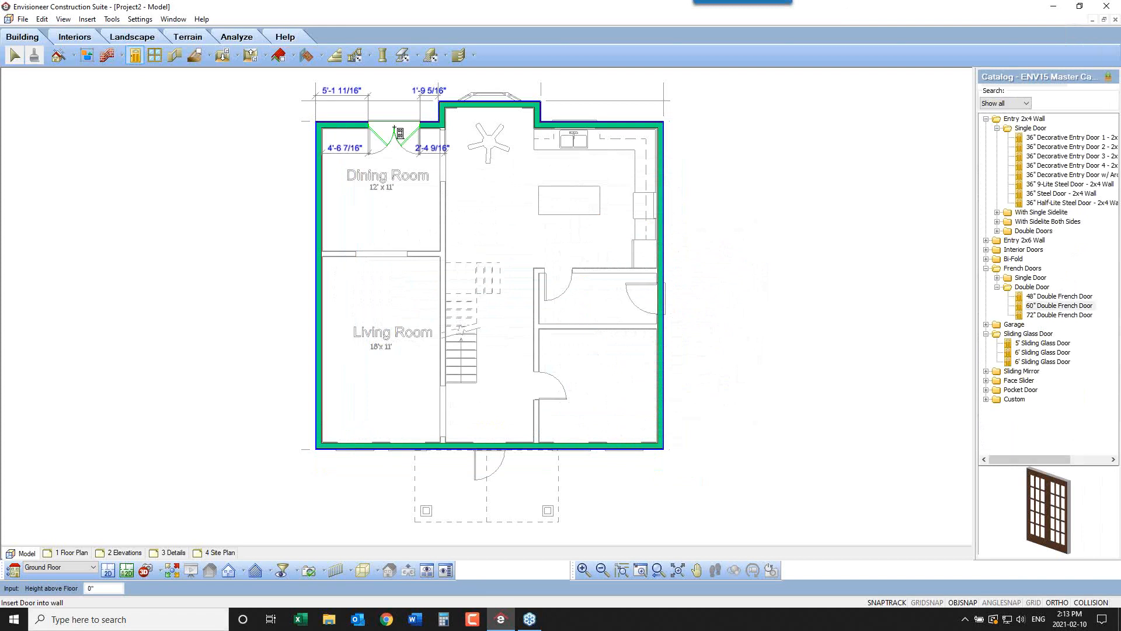
left_click(395, 127)
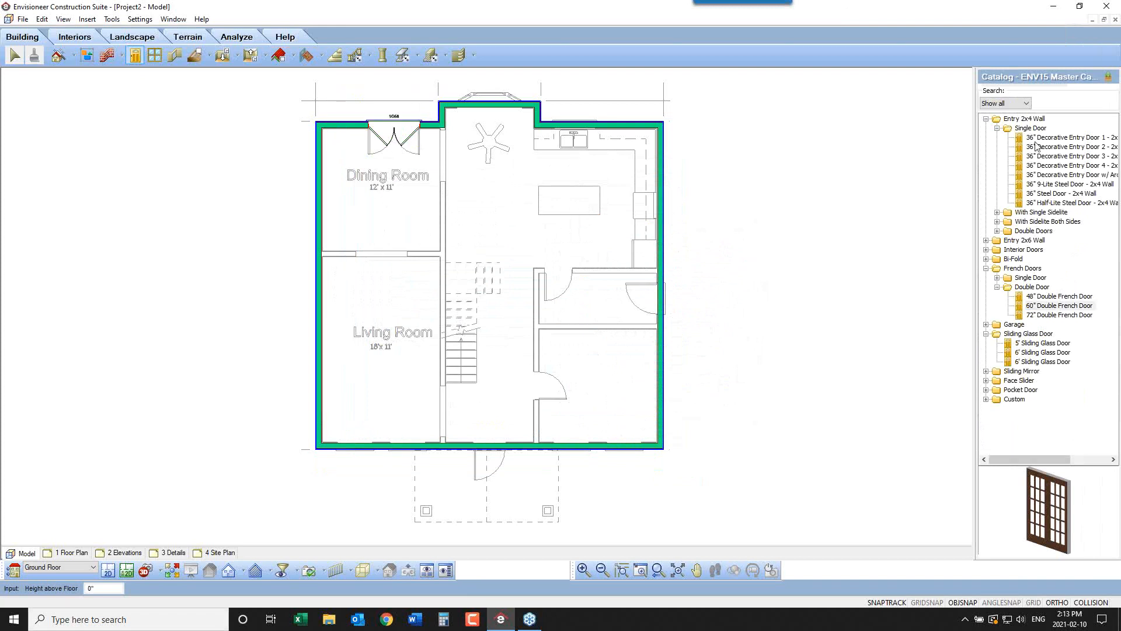
Insert the 36" Decorative Entry Door 1 for a 2x6 wall over the front entry shown on the plan
left_click(987, 240)
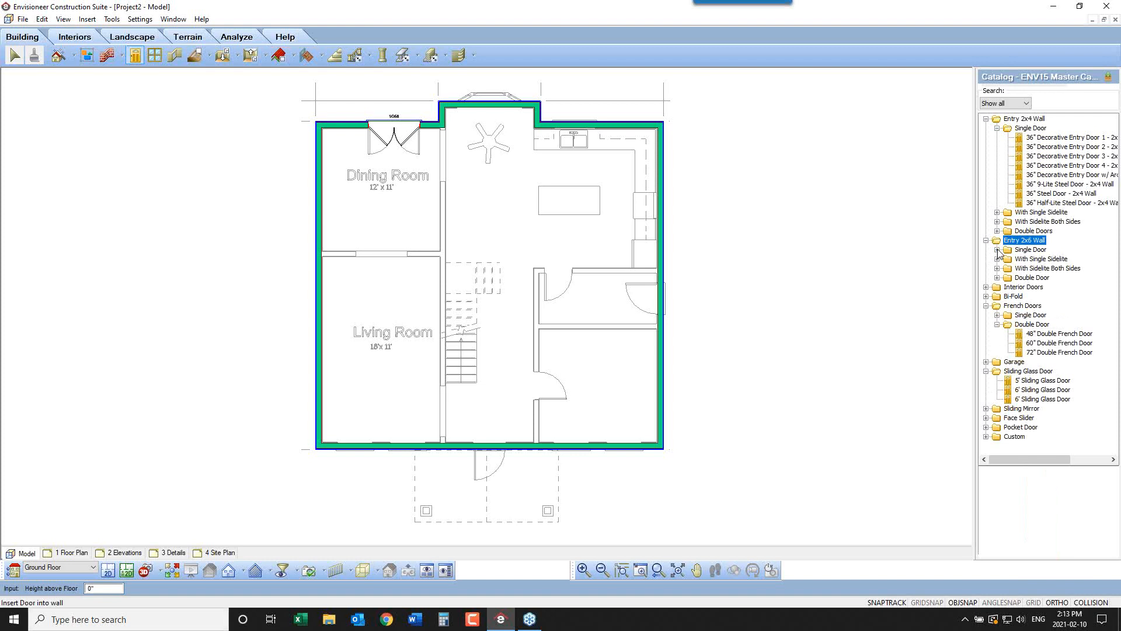
left_click(997, 250)
left_click(1047, 258)
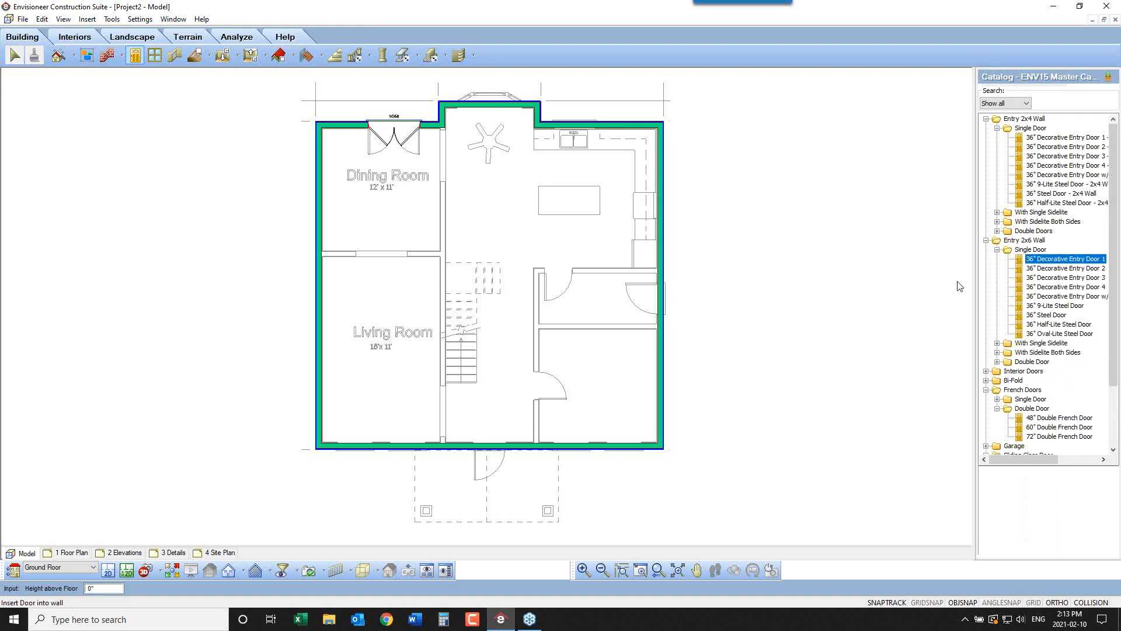
left_click(494, 449)
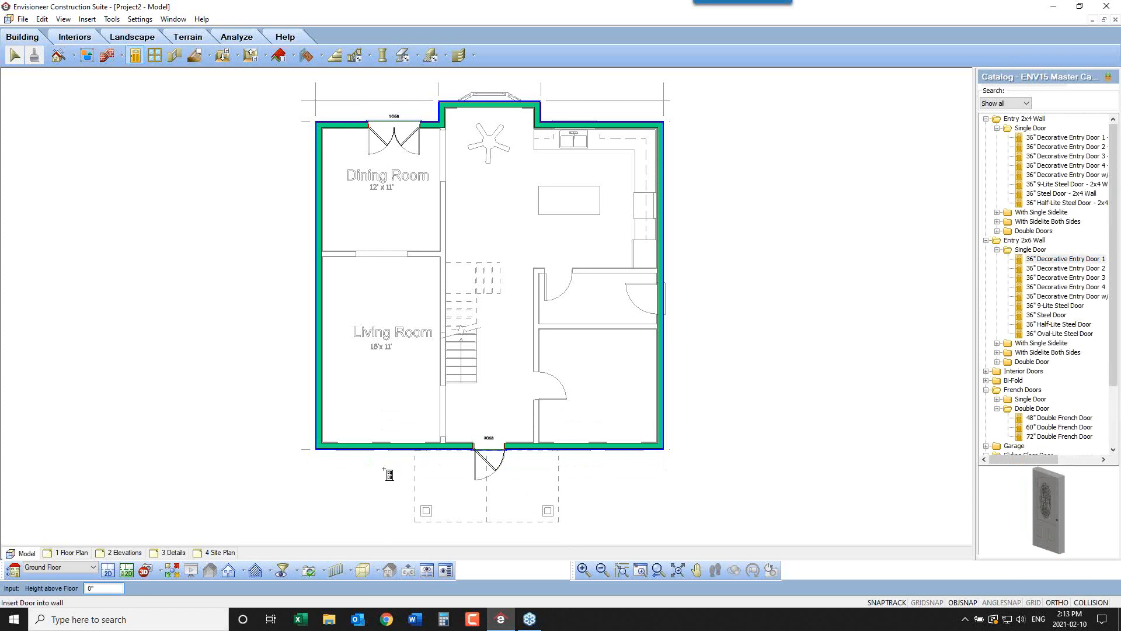
Insert two 4'-0" X 5'-0" Double Casement Windows in the living room's front wall over the plan's windows
left_click(155, 55)
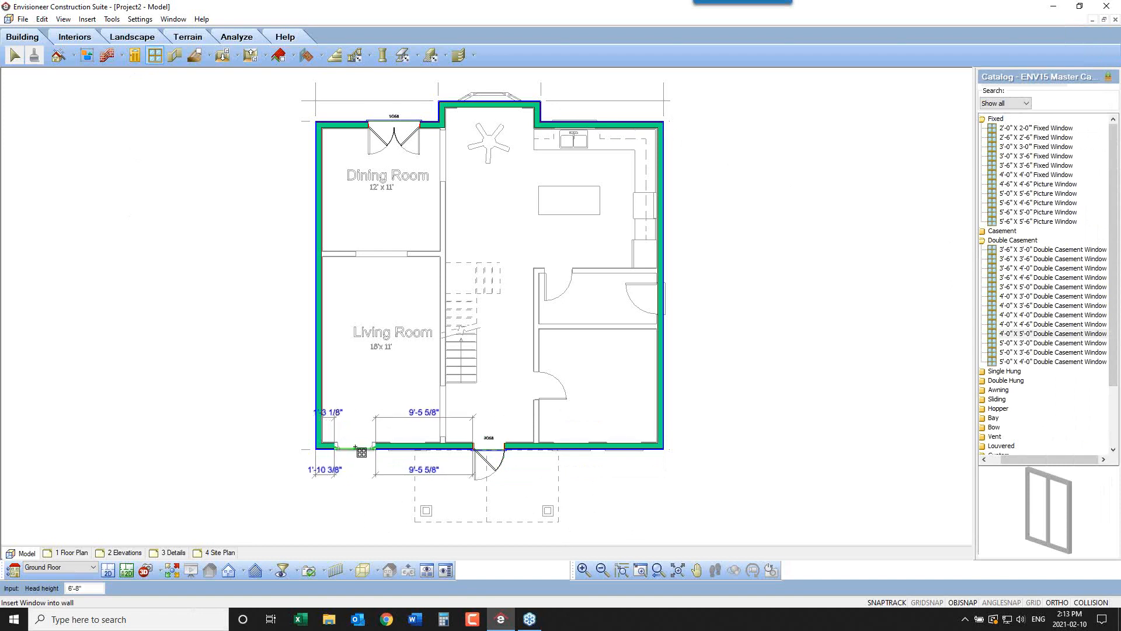
left_click(355, 447)
left_click(409, 448)
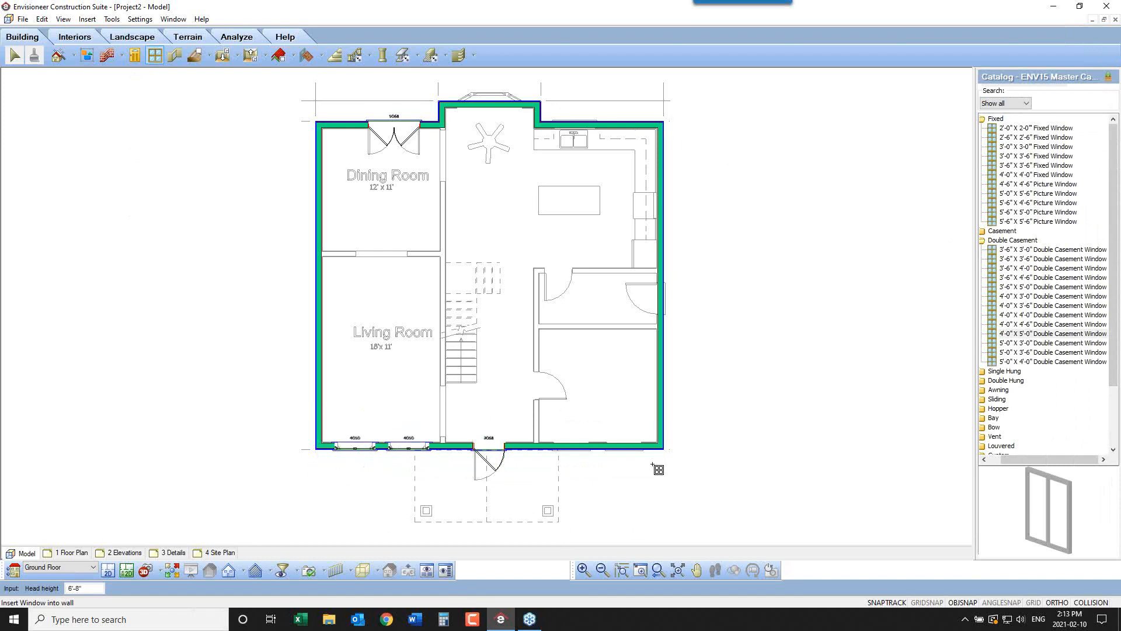
Insert another 4'-0" X 5'-0" Double Casement Window at the front wall's kitchen-side end, using a 2'-0" insertion offset
right_click(636, 478)
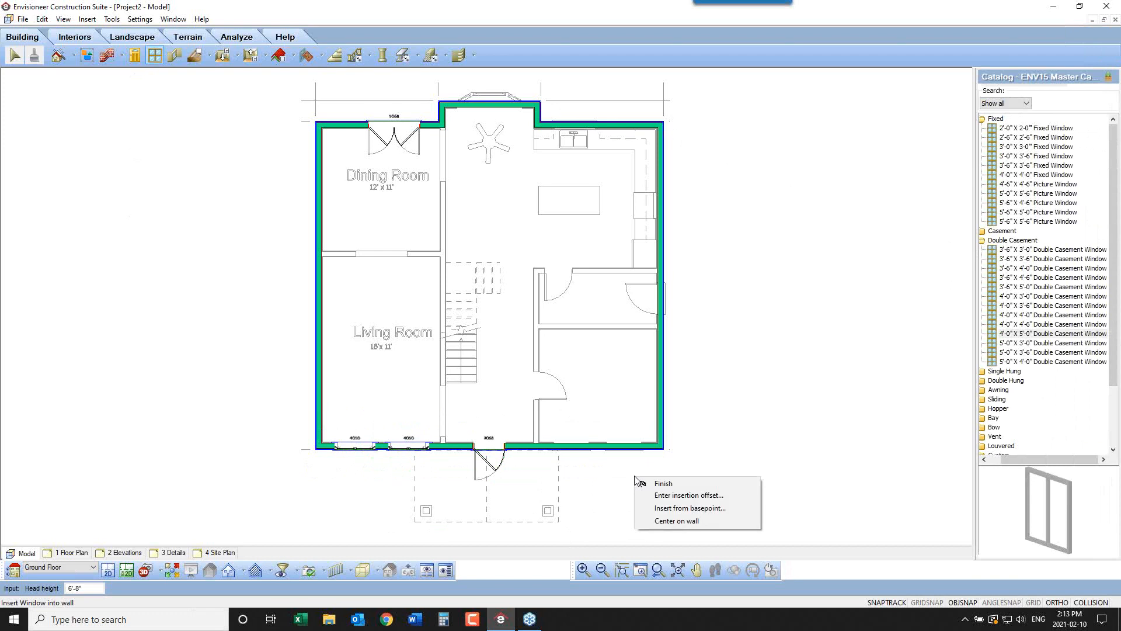
left_click(664, 497)
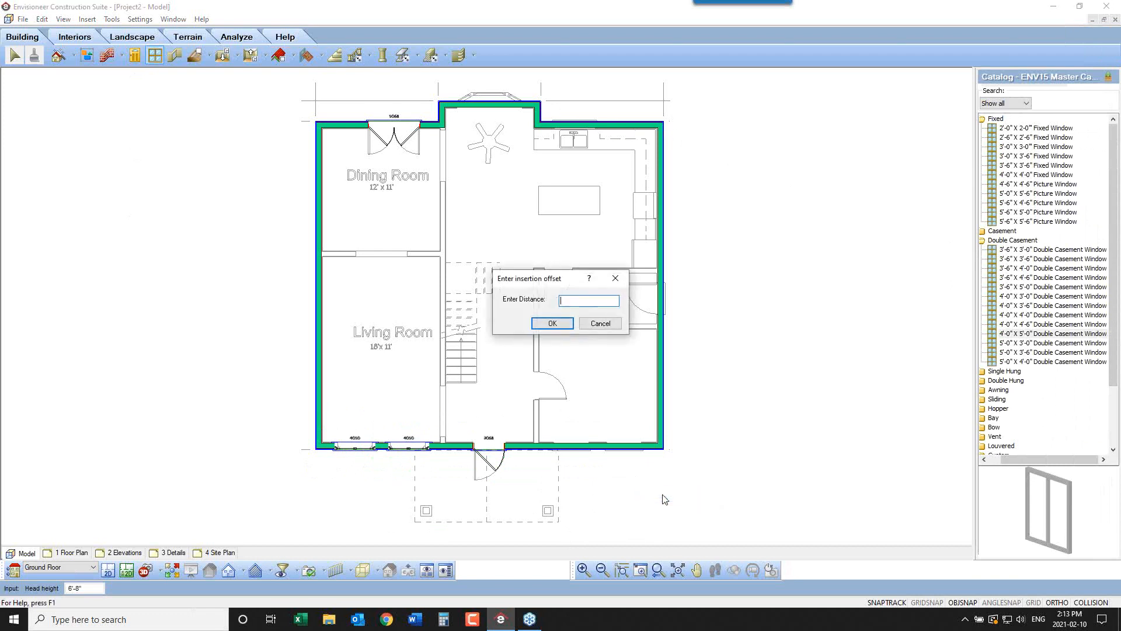
type("2")
left_click(557, 327)
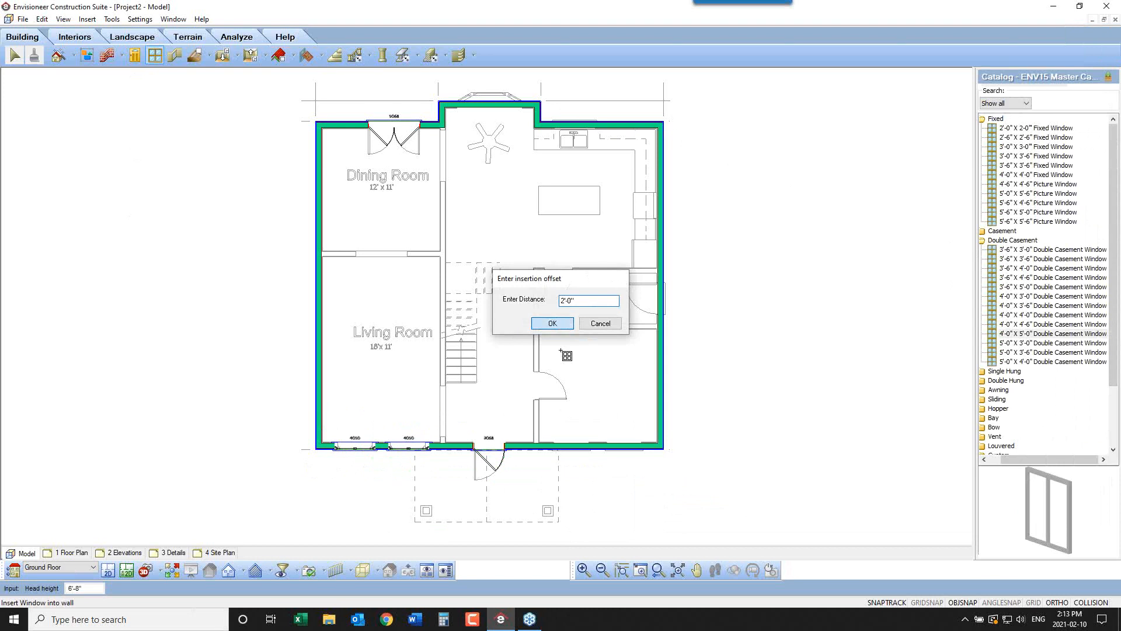
left_click(626, 445)
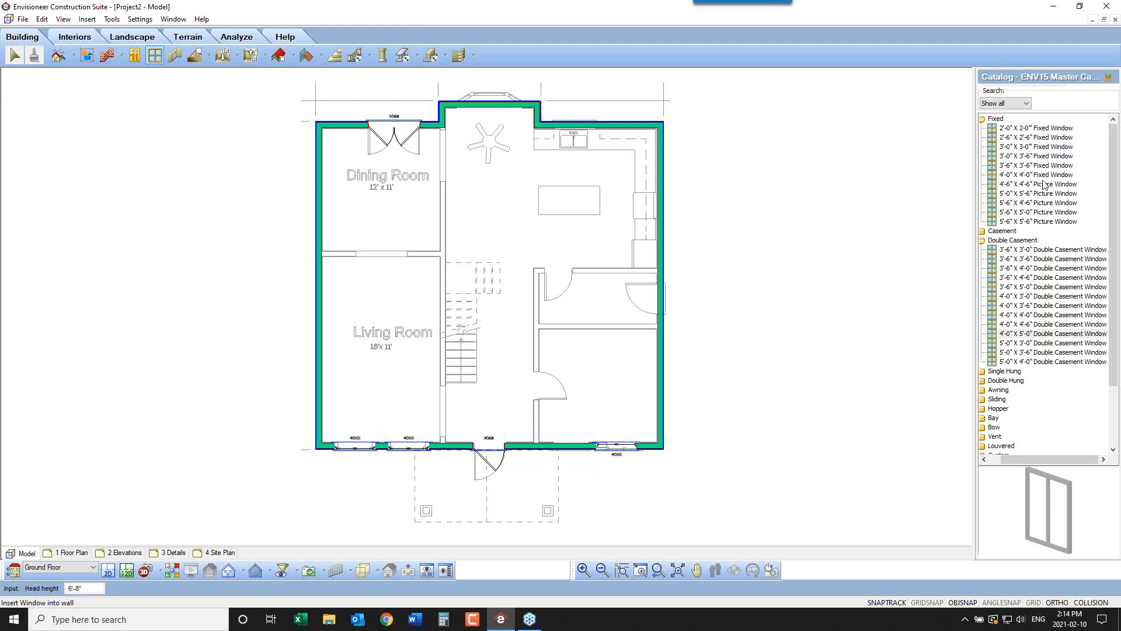
Insert a 3'-0" X 3'-0" Fixed Window in the exterior wall behind the kitchen sink and finish inserting windows
left_click(1034, 146)
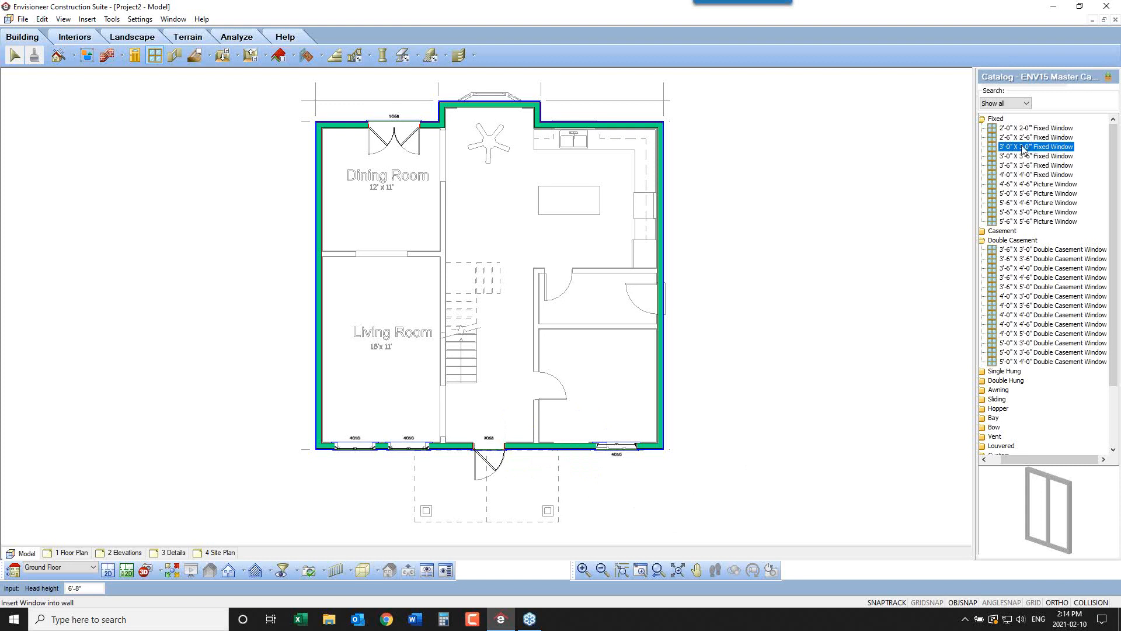
left_click(575, 124)
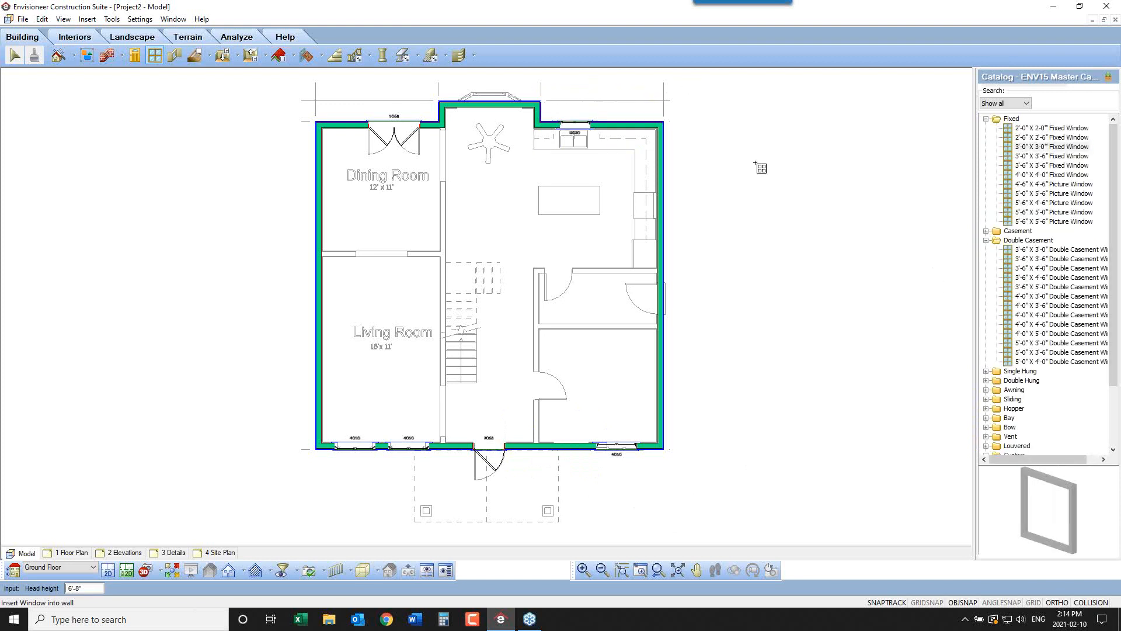
right_click(777, 188)
left_click(808, 194)
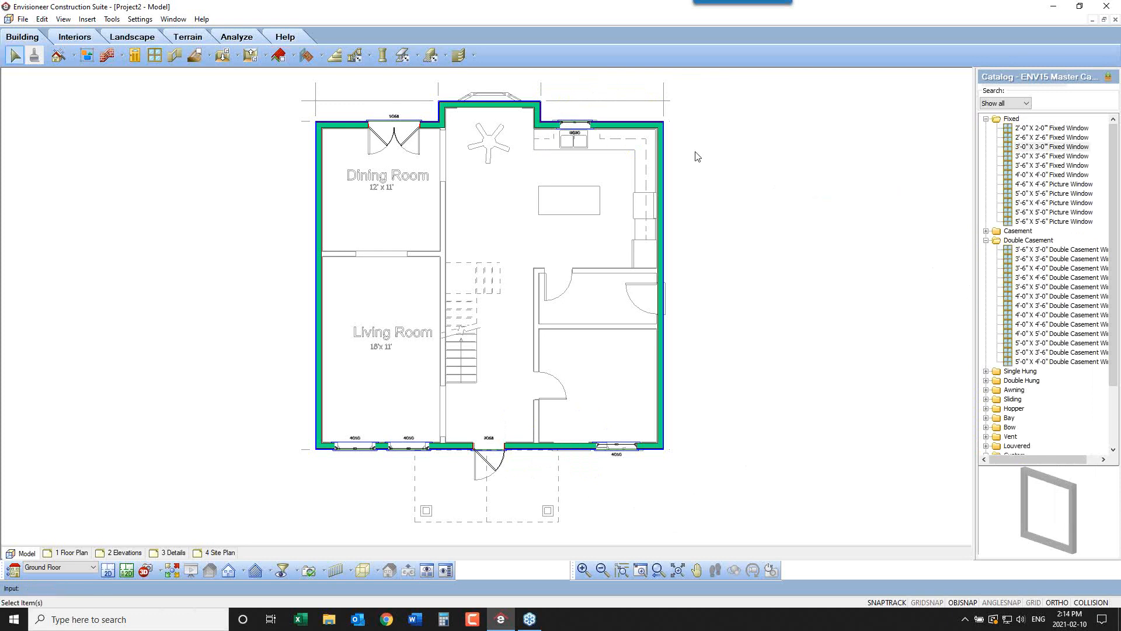
Review the quantity settings of the living room window nearest the entry, including Include in Quantities, and close them without changes
double_click(403, 453)
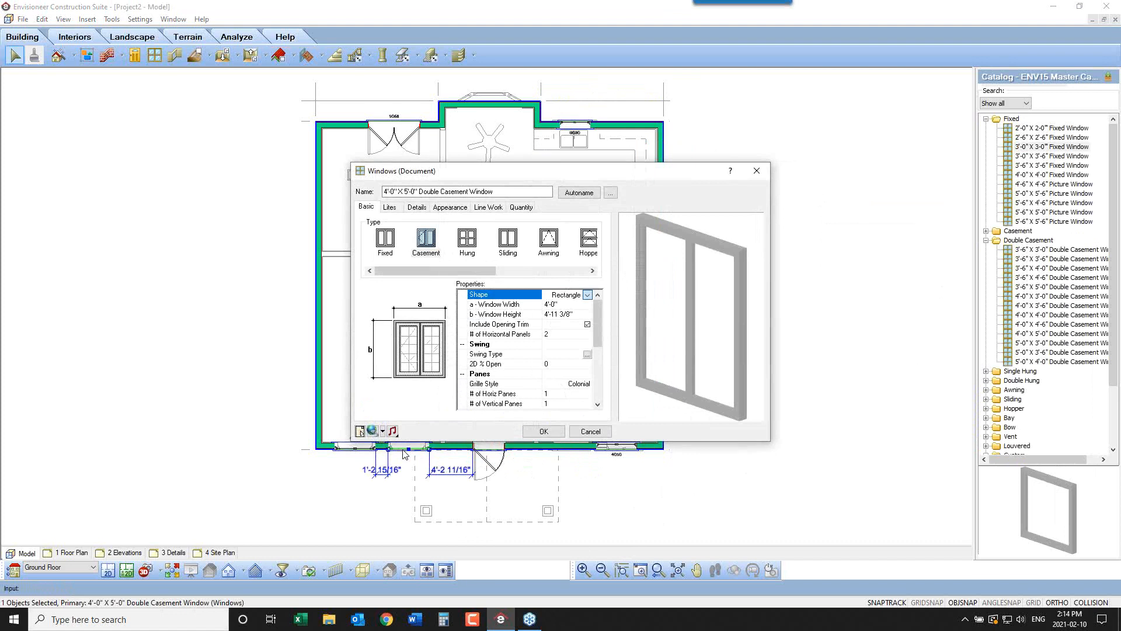
left_click(521, 206)
left_click(457, 344)
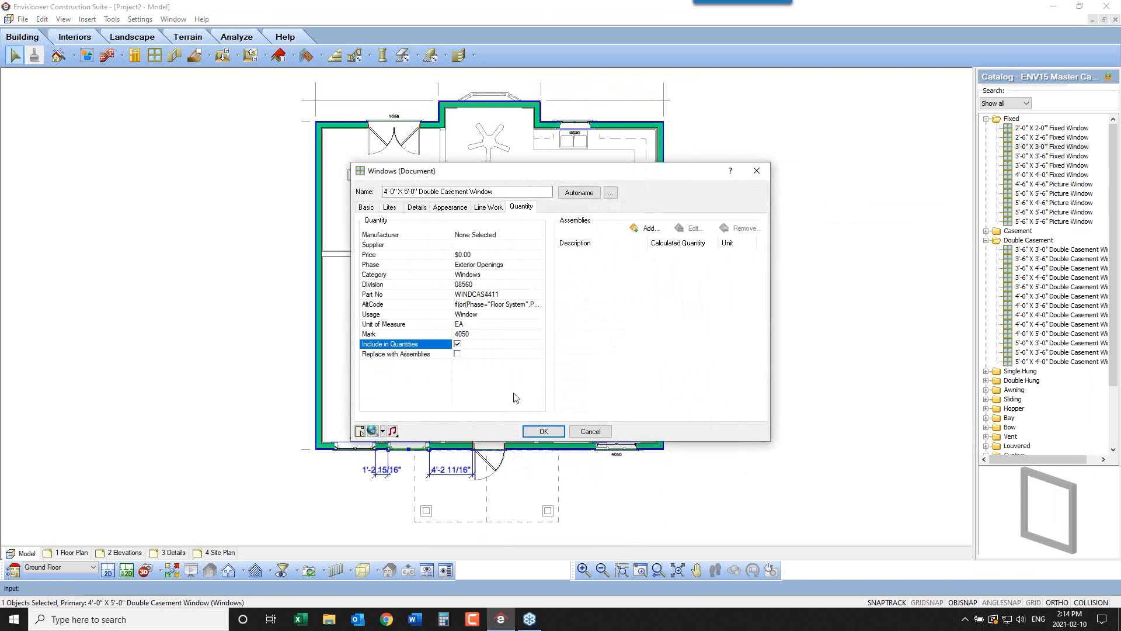
left_click(584, 434)
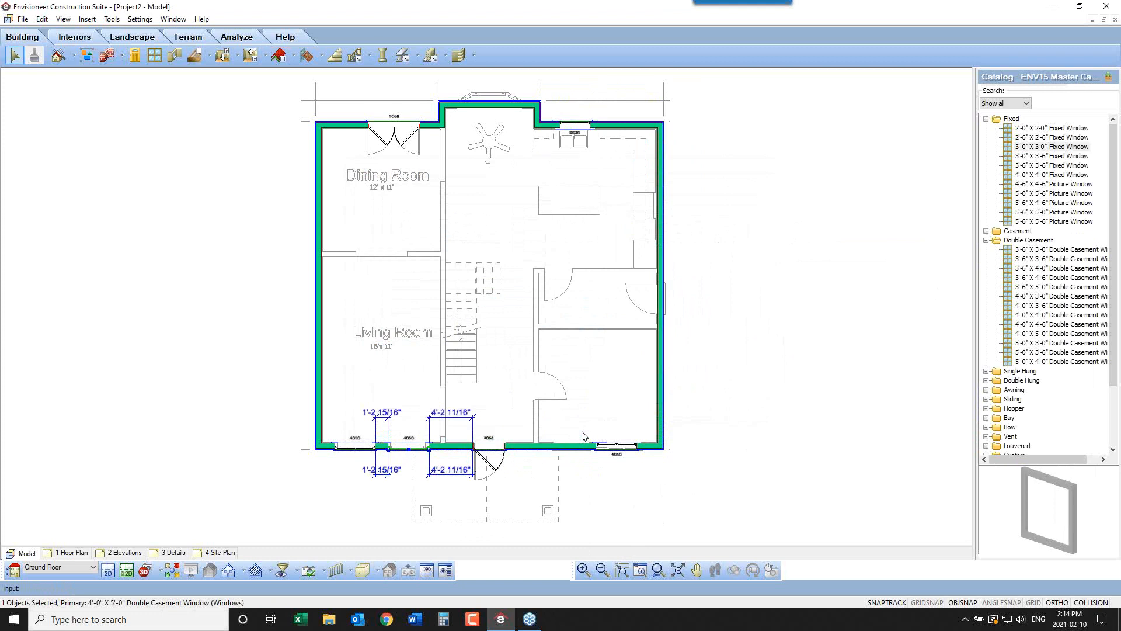
Display only the framing and show the framed walls in a 3D view
left_click(64, 20)
mouse_move(101, 193)
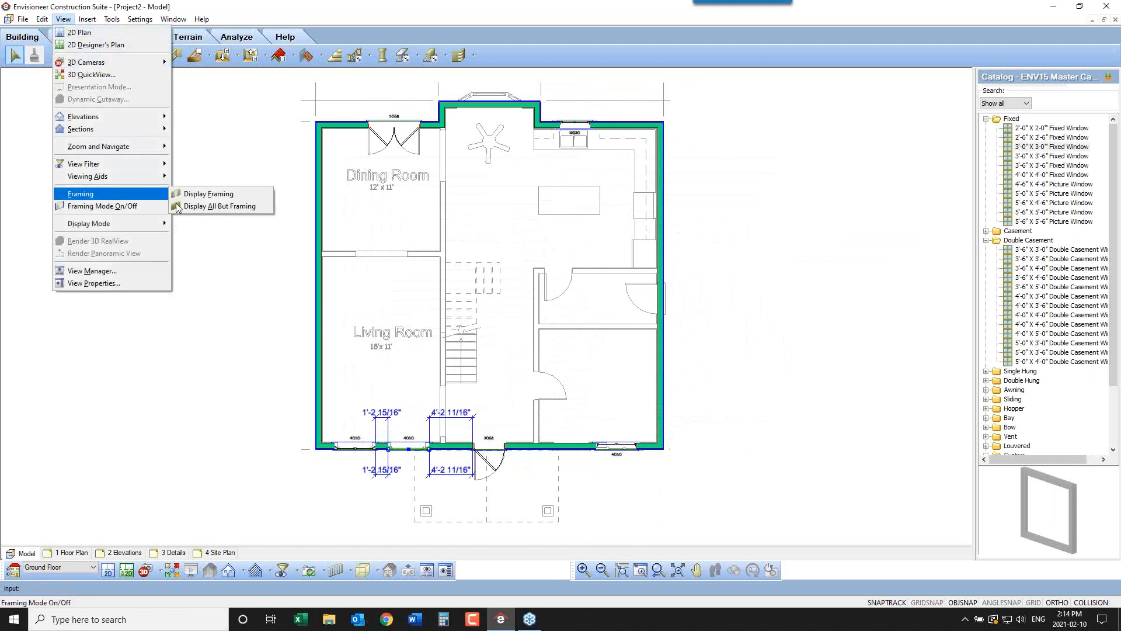
left_click(202, 196)
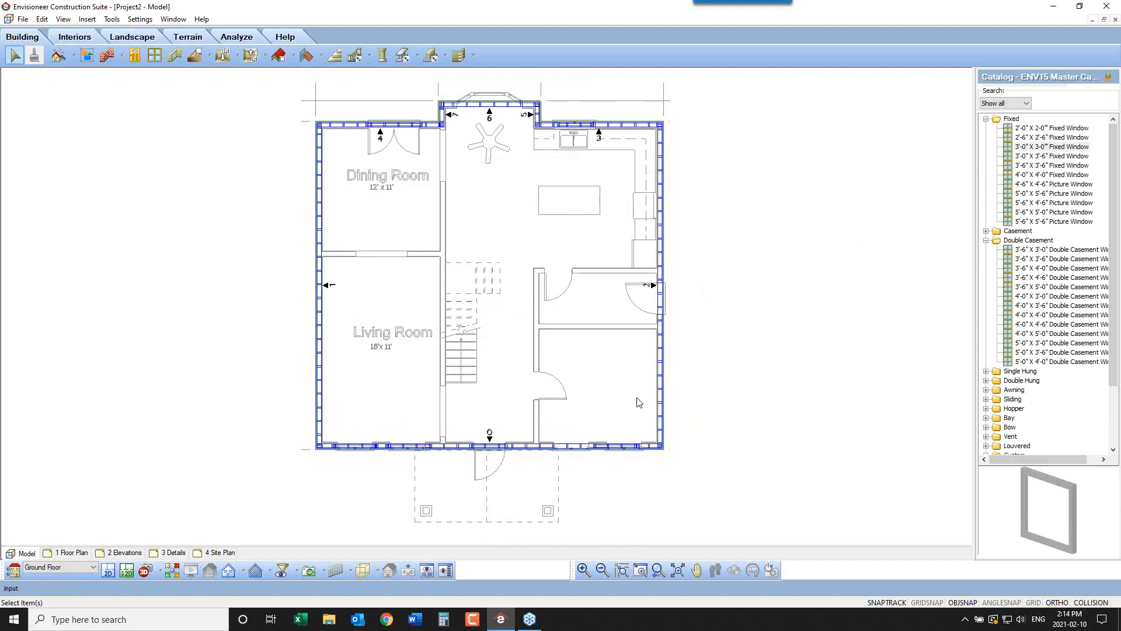
left_click(172, 570)
left_click(538, 330)
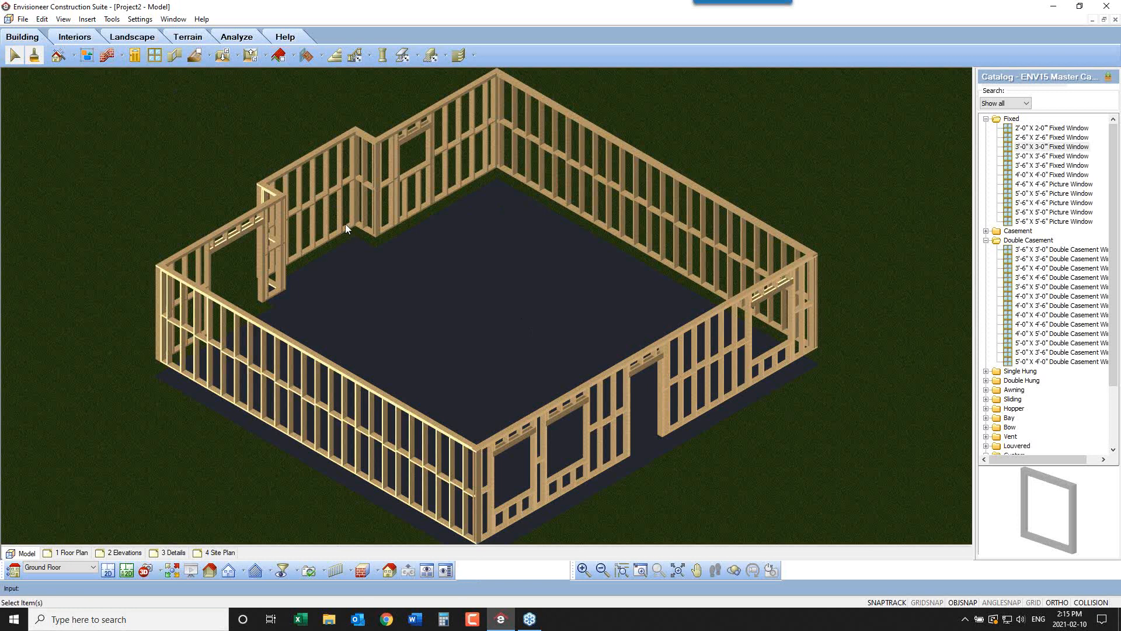
In the building locations, set the Ground Floor's framing infill configuration to 16" O/C - Dbl. Top Plate
left_click(140, 19)
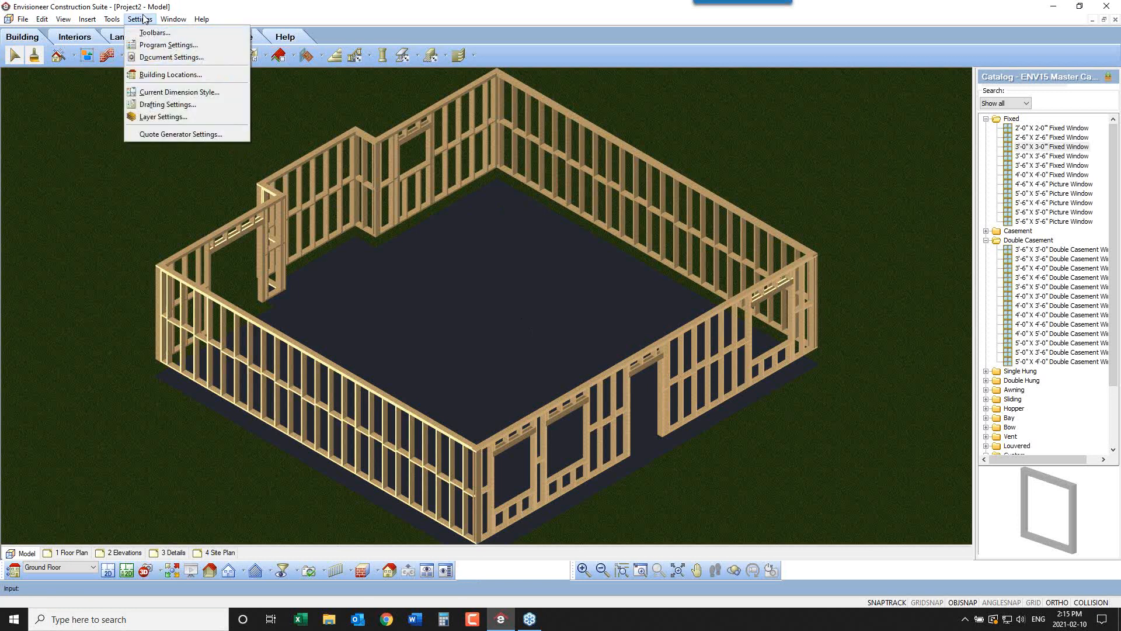
left_click(168, 75)
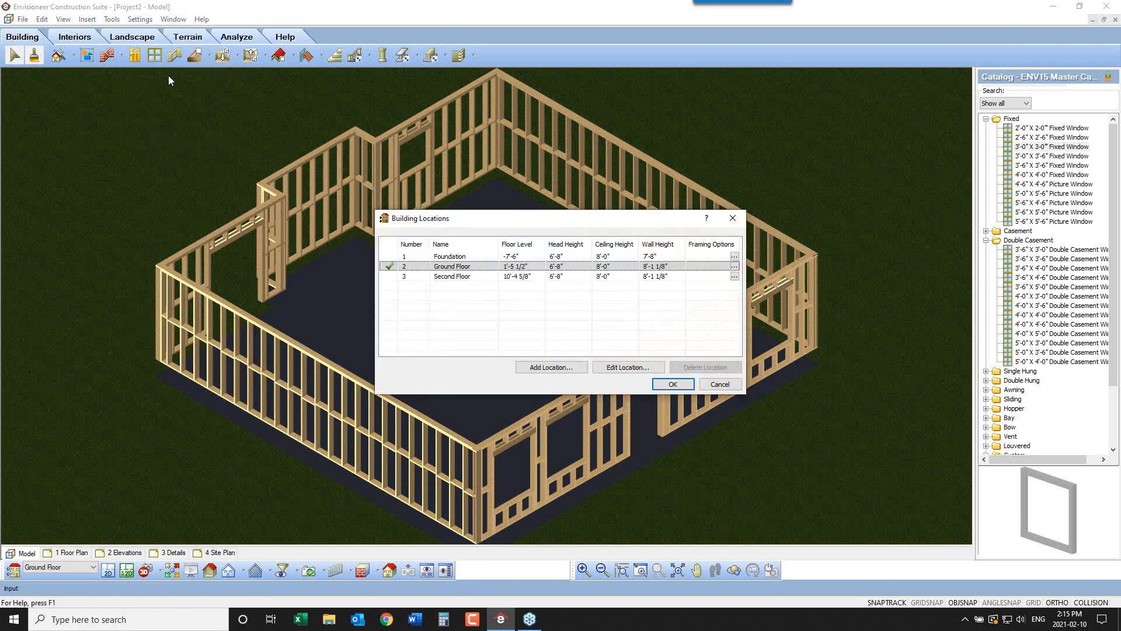
left_click(657, 267)
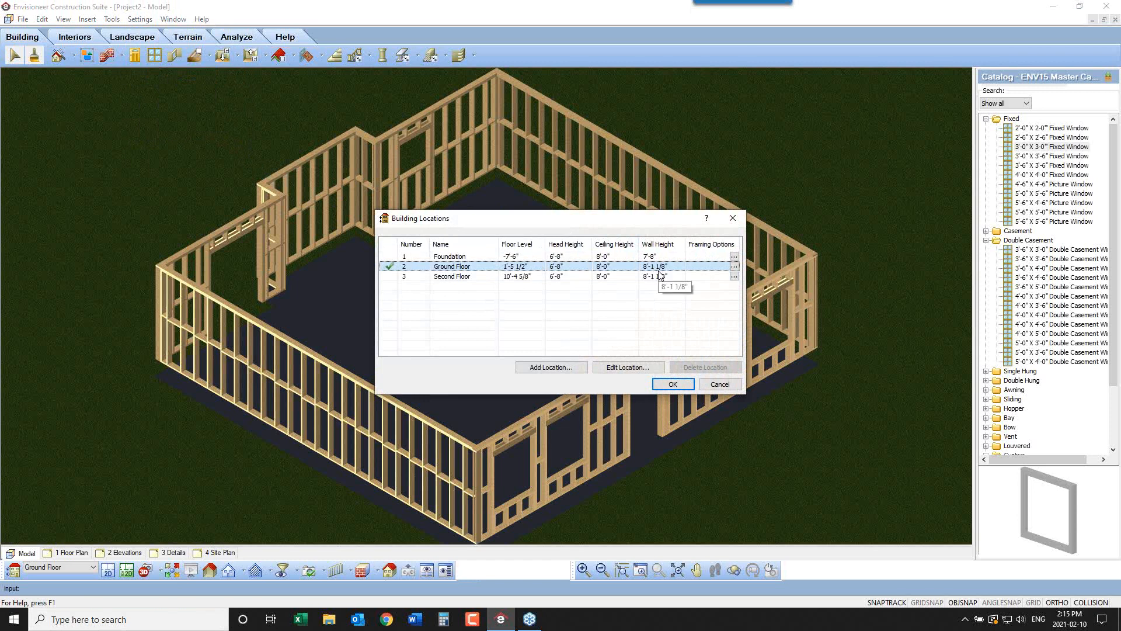
left_click(734, 266)
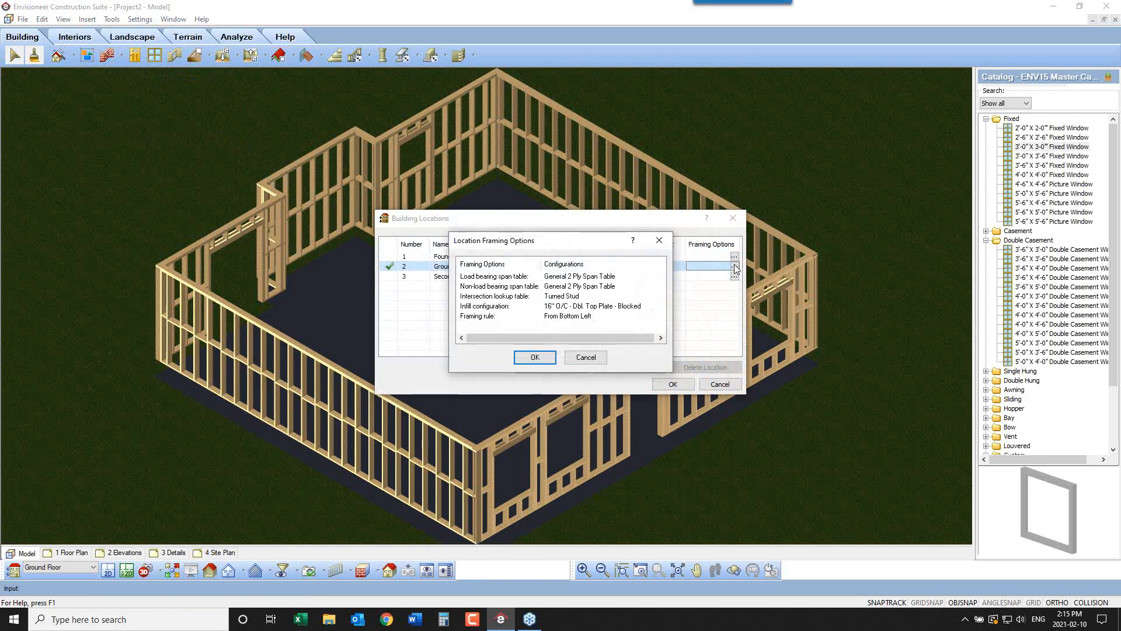
left_click(598, 309)
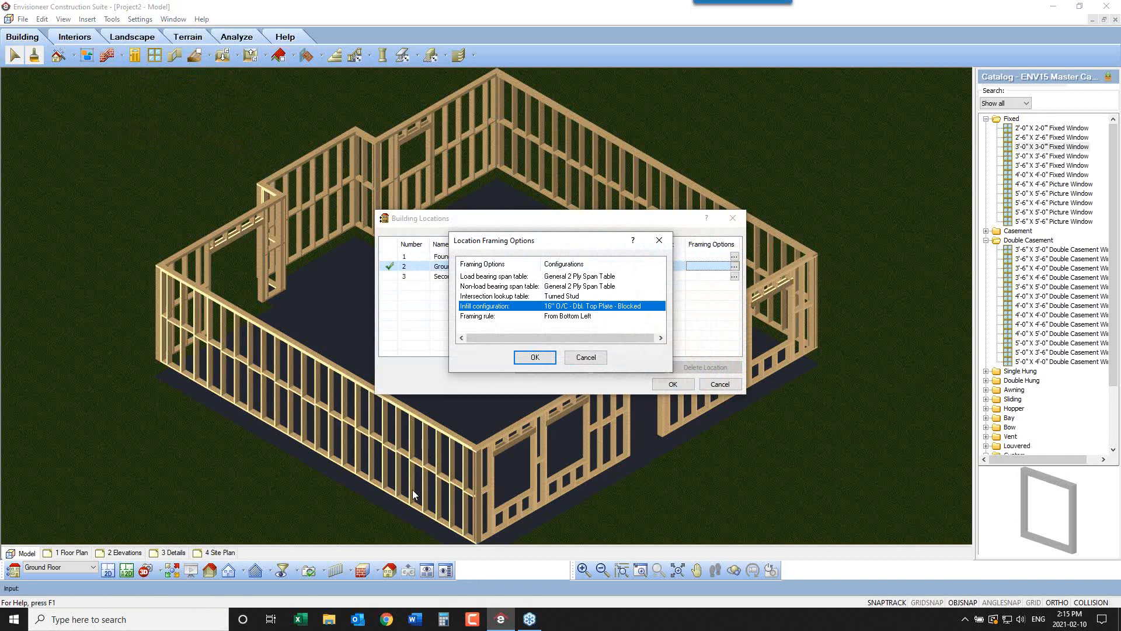
left_click(604, 277)
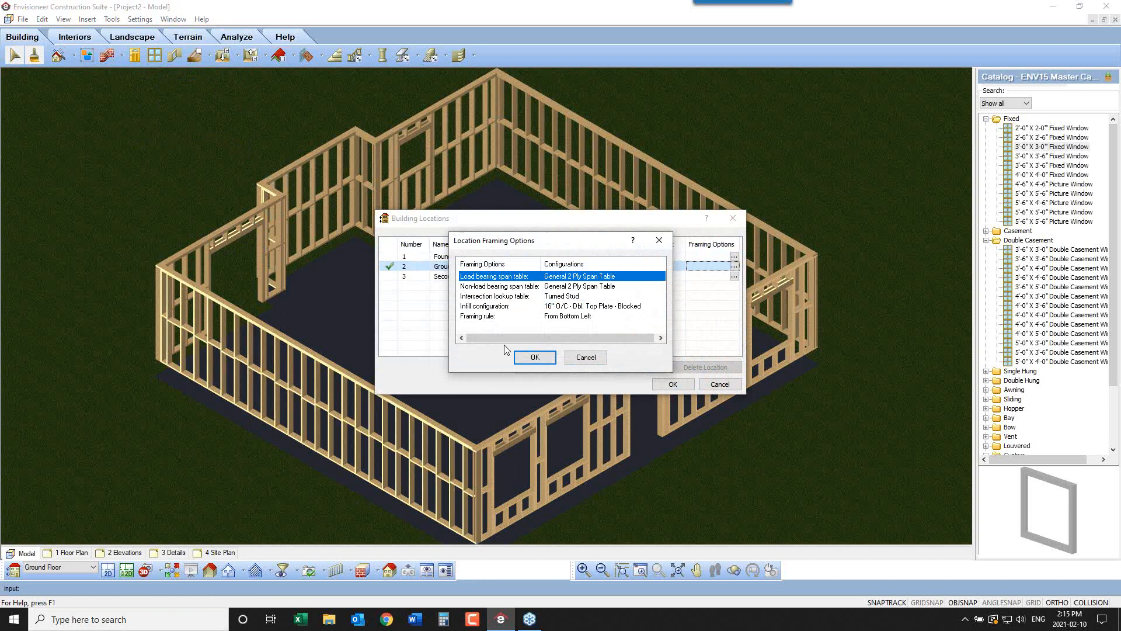
double_click(570, 307)
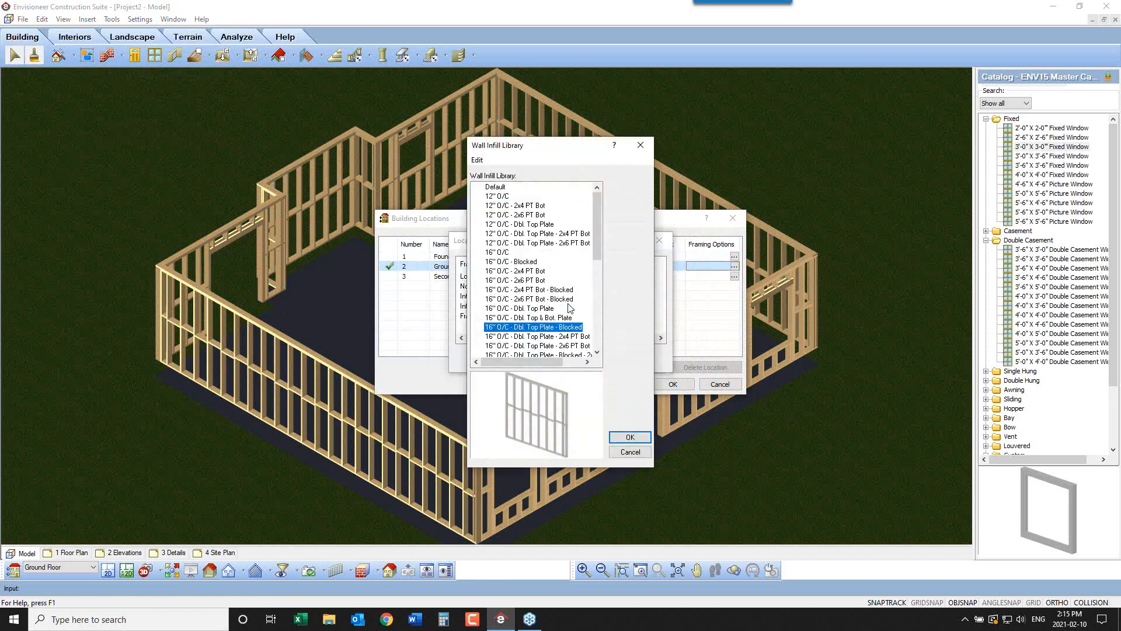
left_click(541, 309)
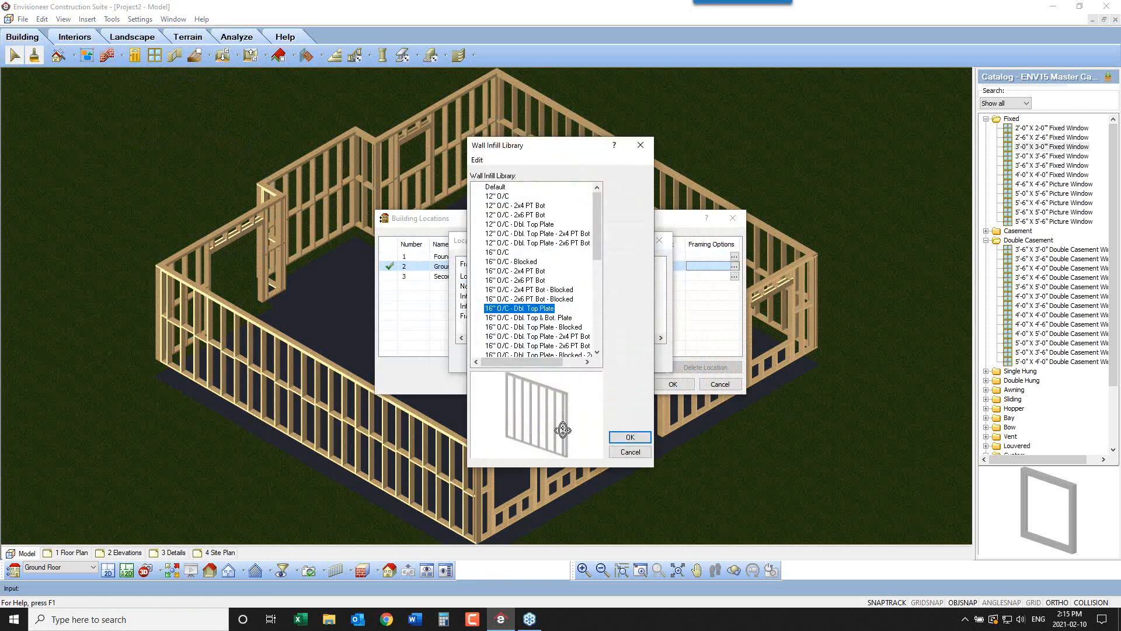
left_click(629, 437)
left_click(534, 358)
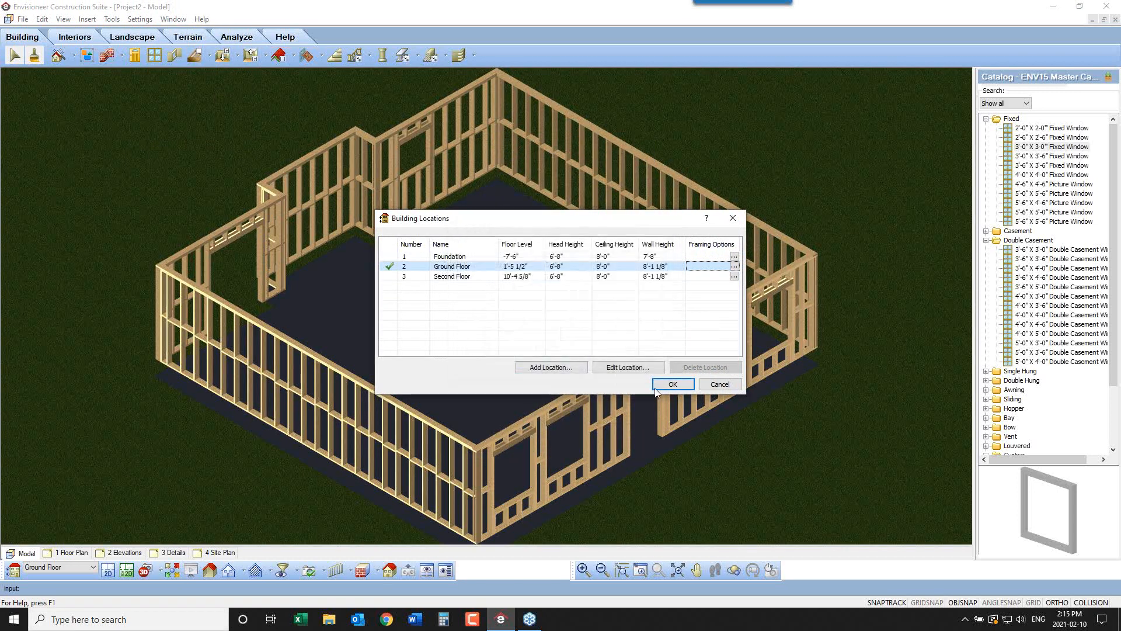
left_click(672, 384)
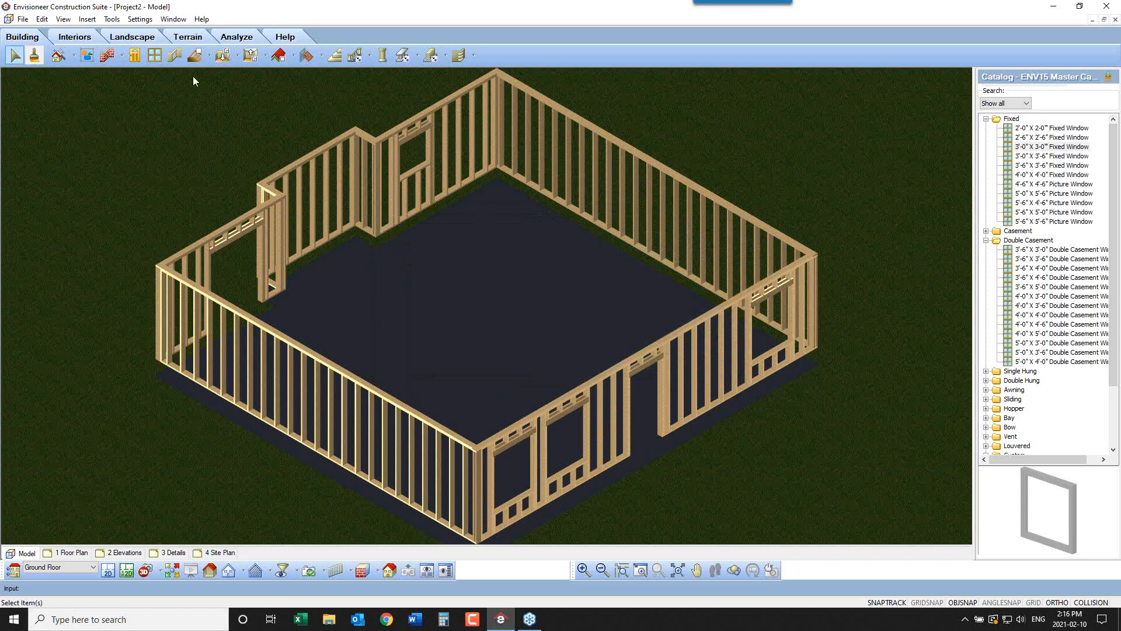
Turn on framing mode and assign the custom infill 16" O/C - Dbl. Top Plate - Blocked to the kitchen's rear wall and adjoining side wall
left_click(63, 20)
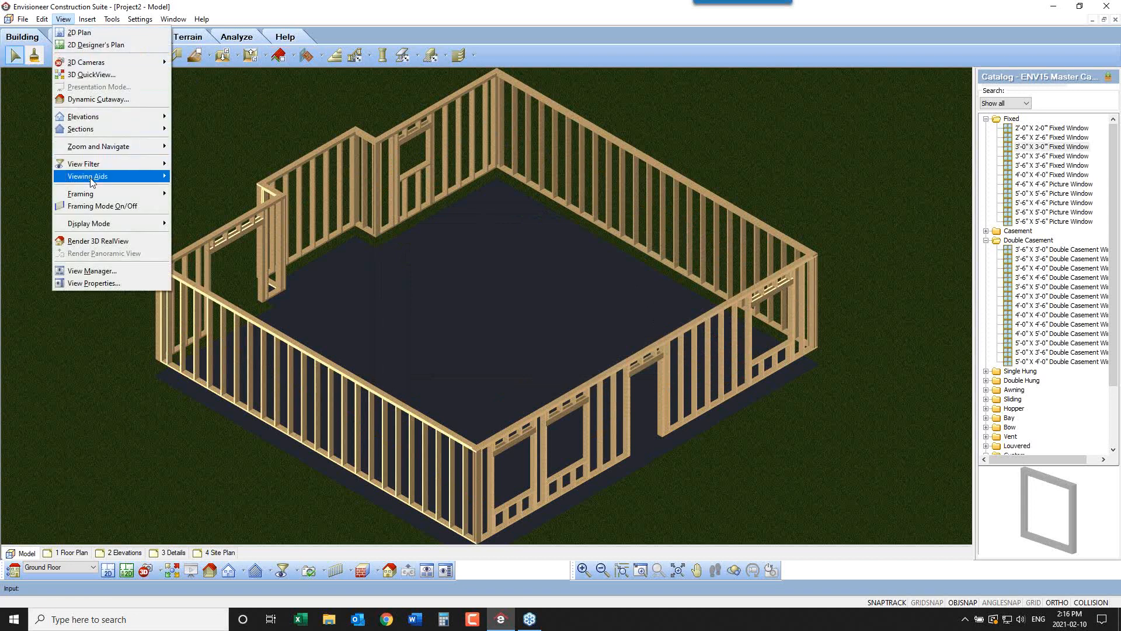
left_click(101, 206)
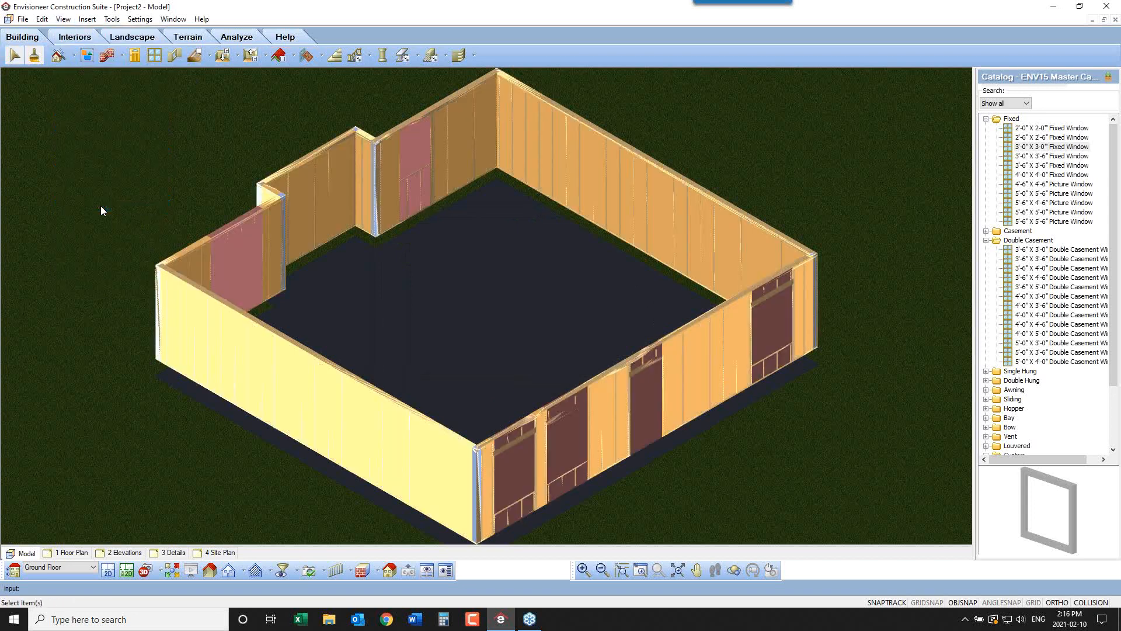
left_click(472, 139)
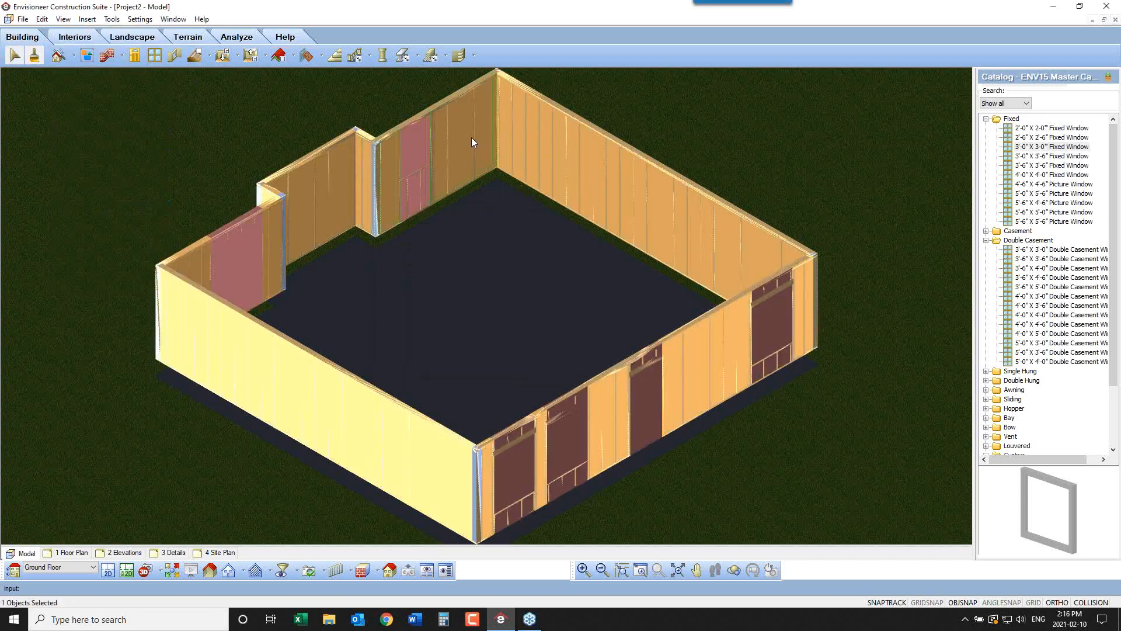
right_click(554, 153)
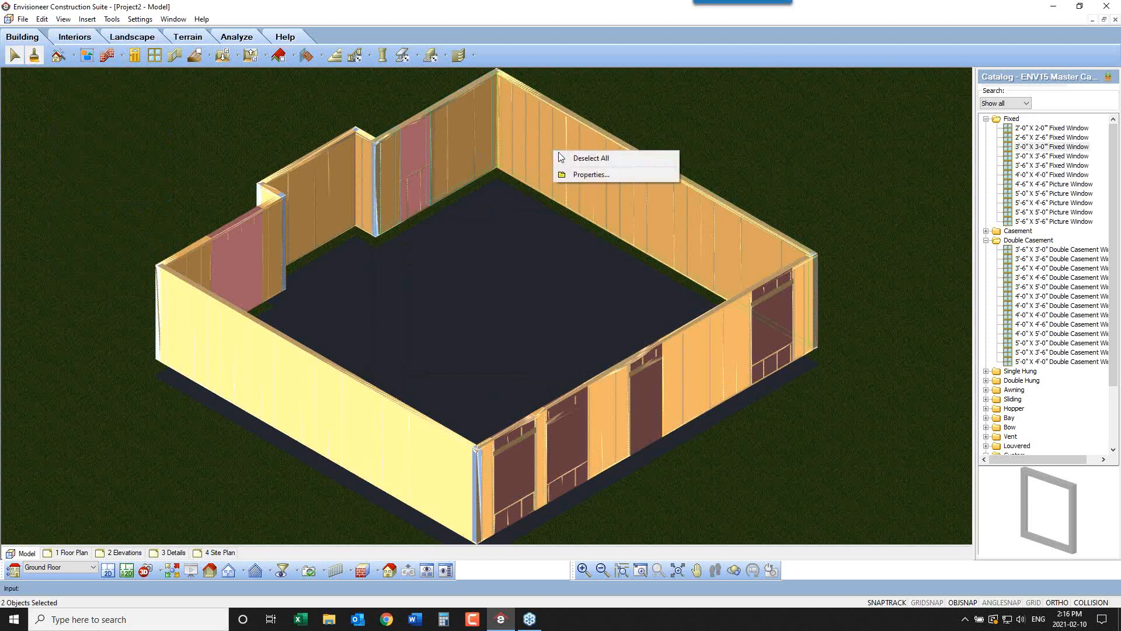
left_click(591, 173)
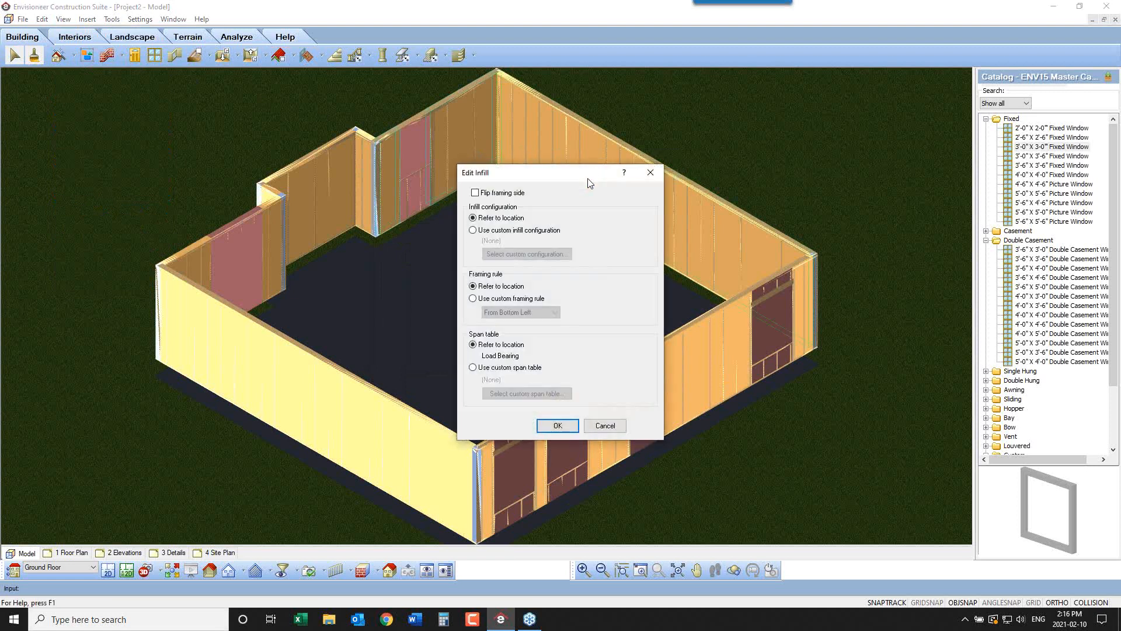
left_click(474, 231)
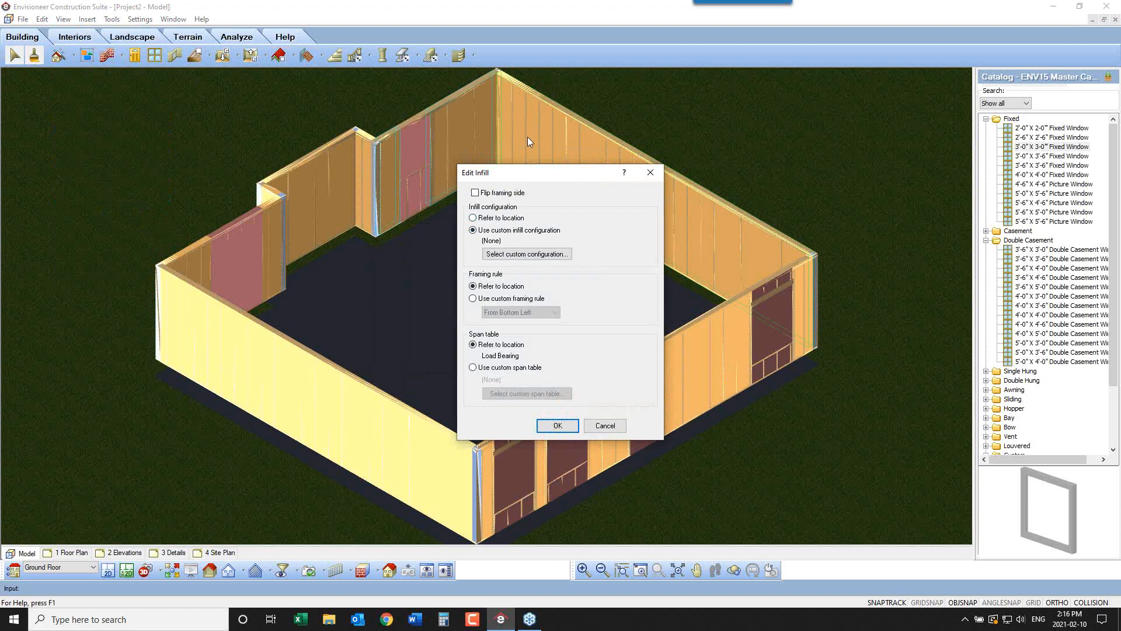
left_click(513, 259)
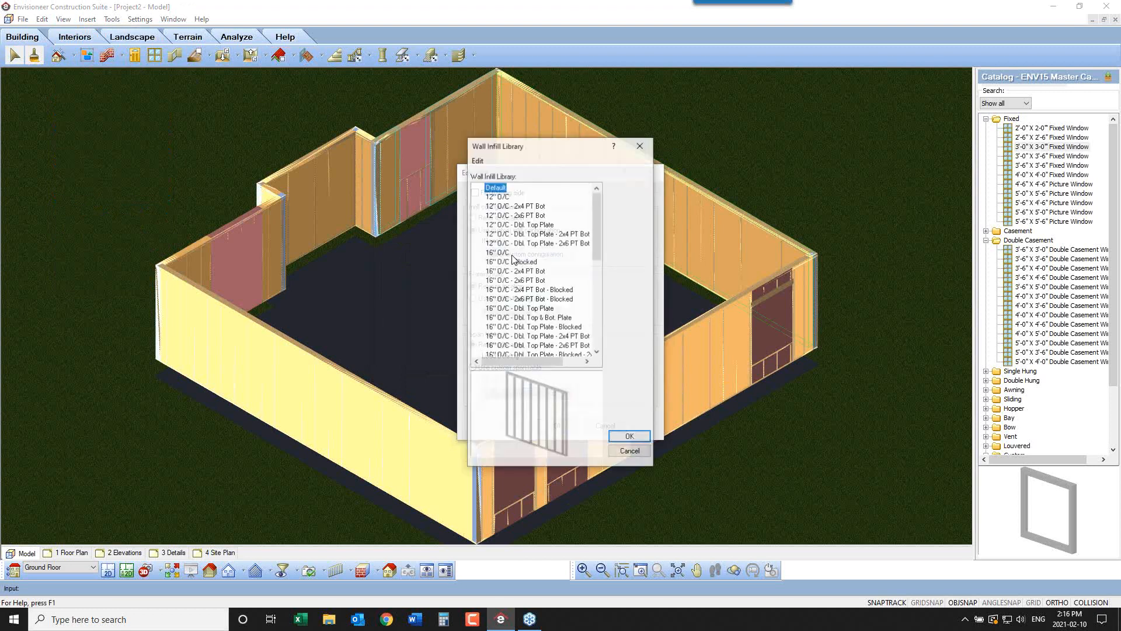
left_click(574, 332)
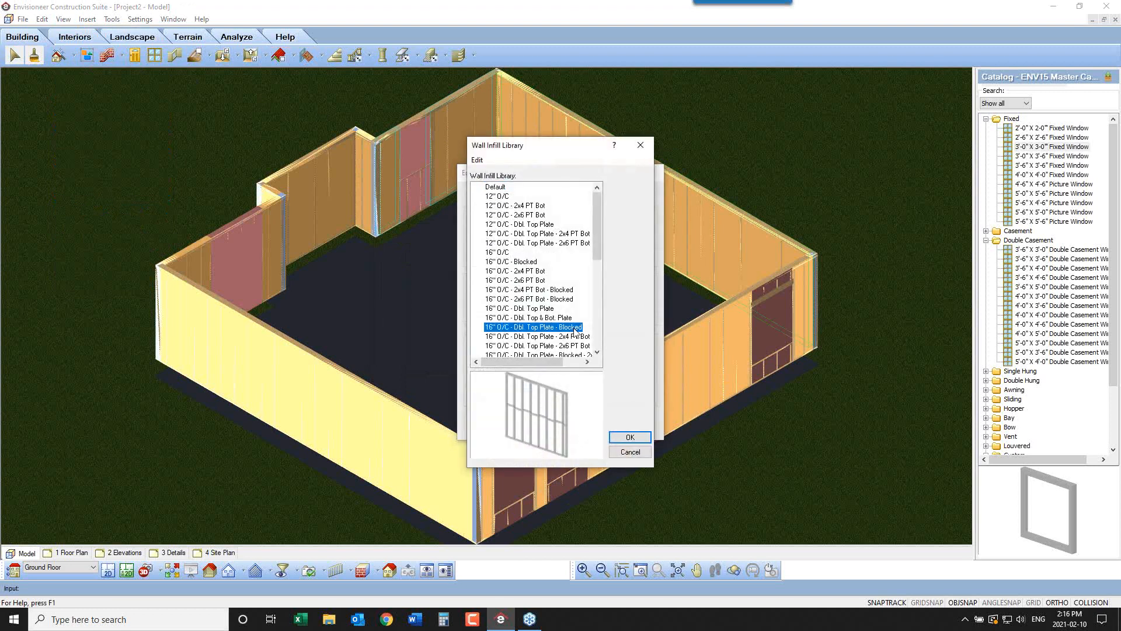
left_click(629, 437)
left_click(558, 426)
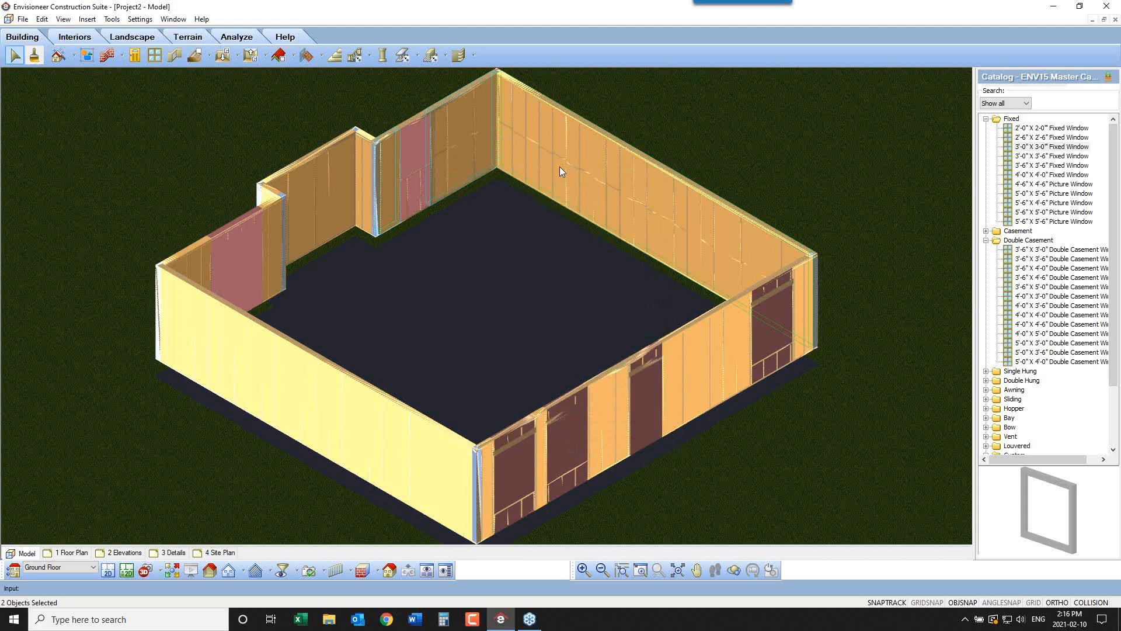
Switch the front entry door's opening to a custom head sill jamb configuration and select 9 1/2" PSL Header from the library
left_click(644, 387)
right_click(645, 375)
left_click(686, 407)
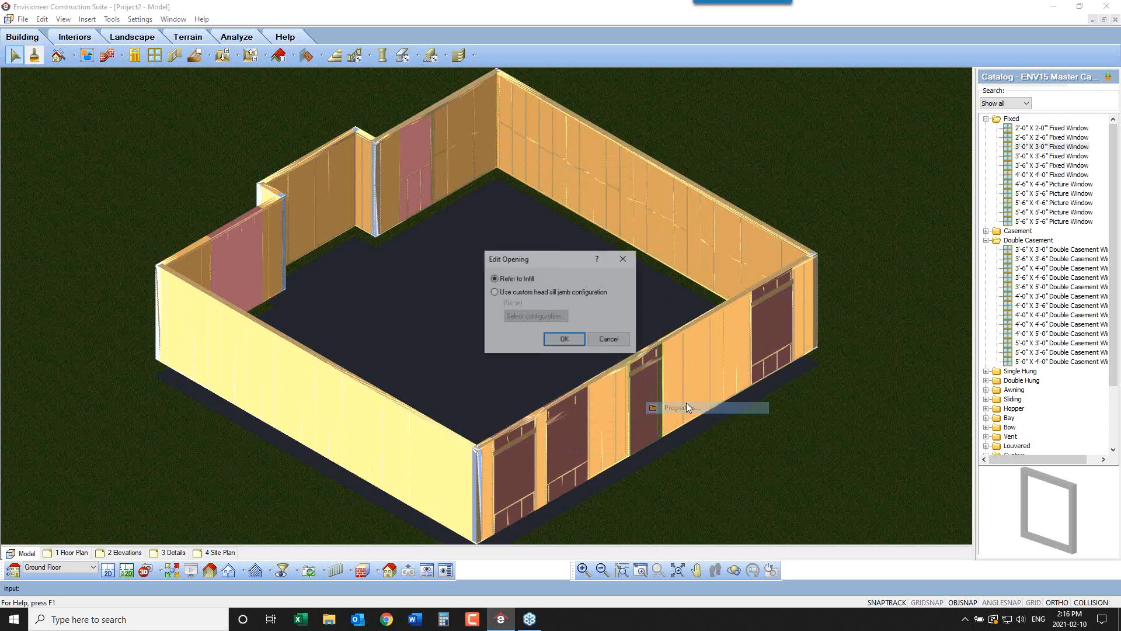
left_click(531, 296)
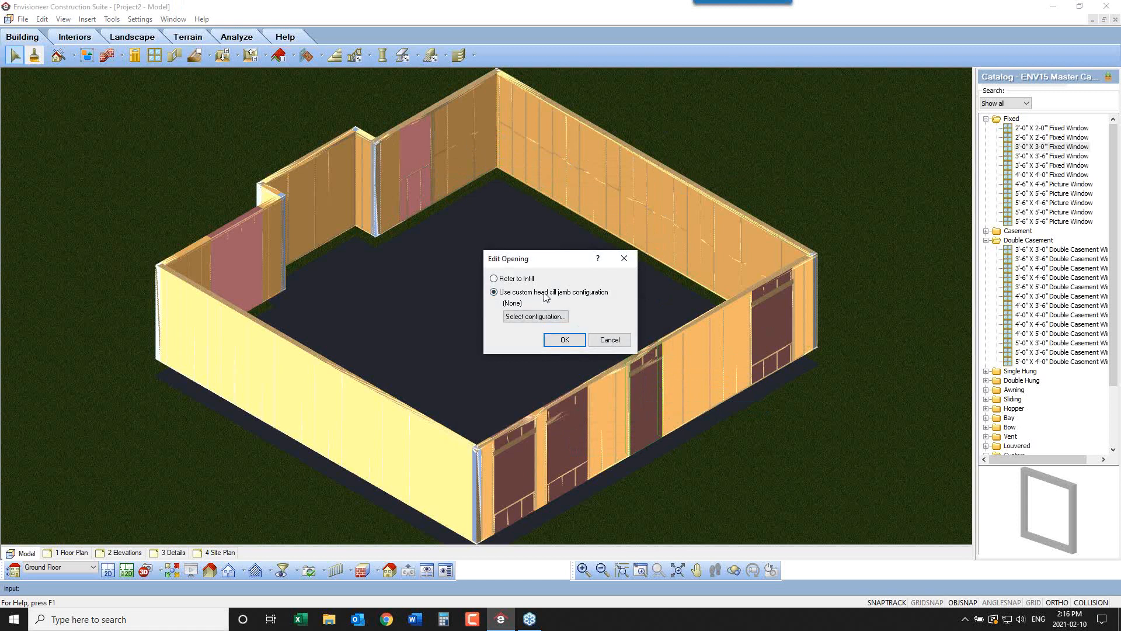
left_click(517, 317)
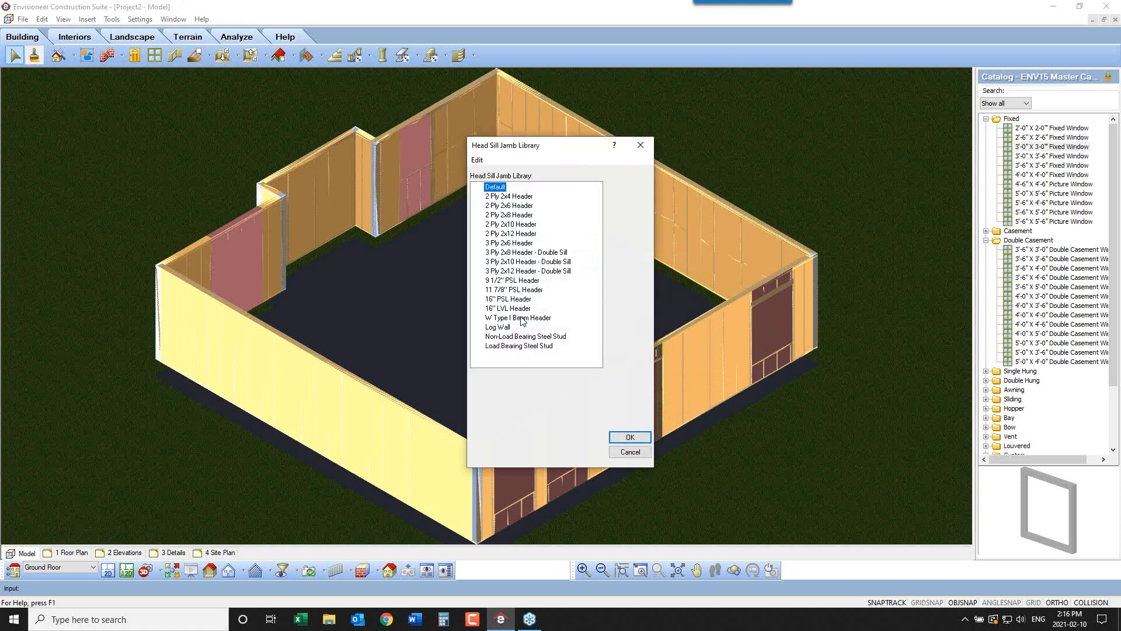
left_click_drag(573, 149, 456, 159)
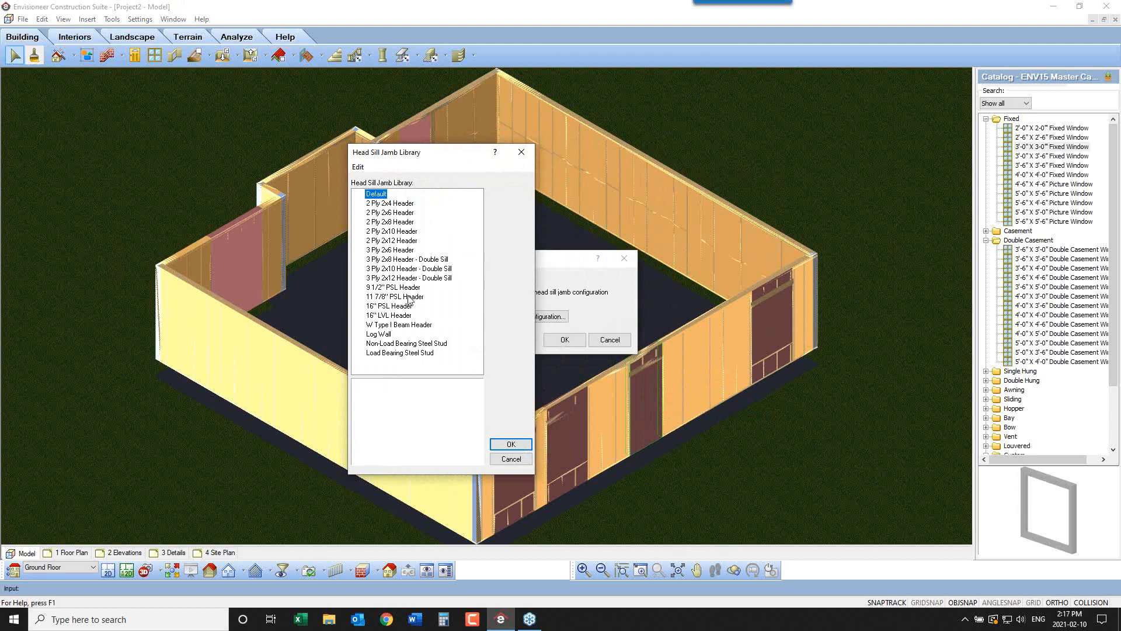
left_click(395, 289)
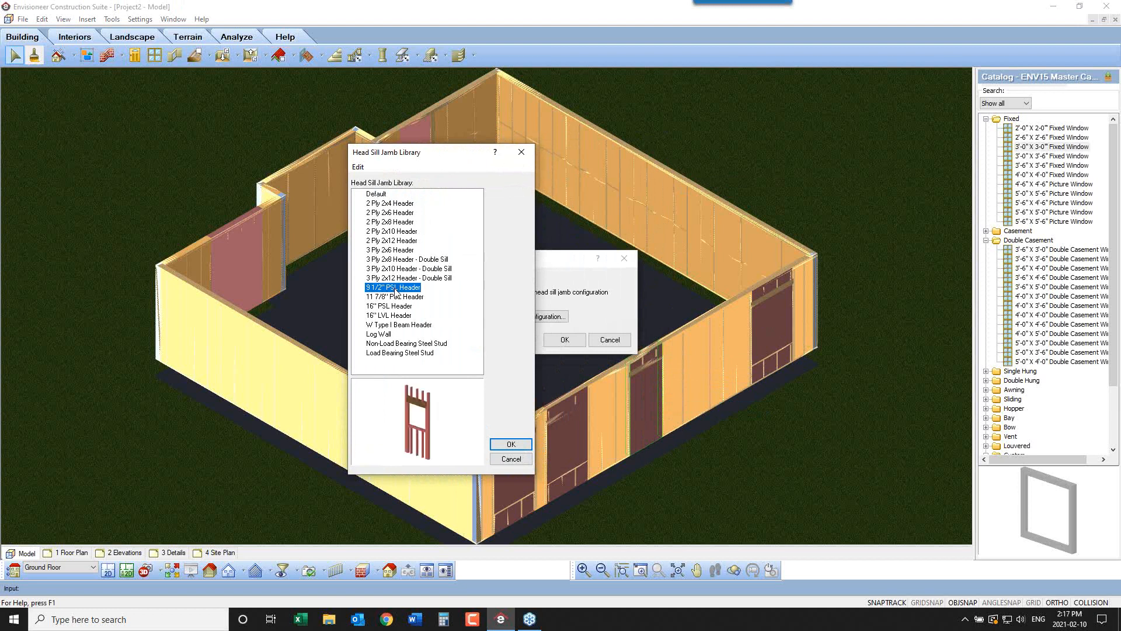
Review the king and jack stud members of the 9 1/2" PSL Header, leave them unchanged, and apply the configuration to the door opening
double_click(396, 288)
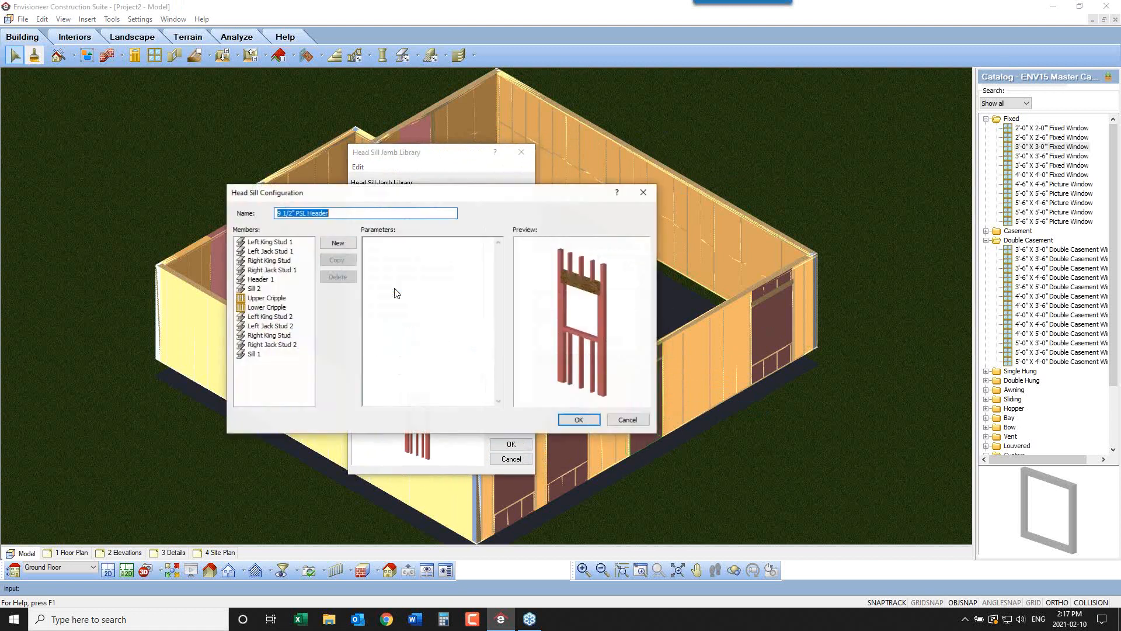
left_click(266, 243)
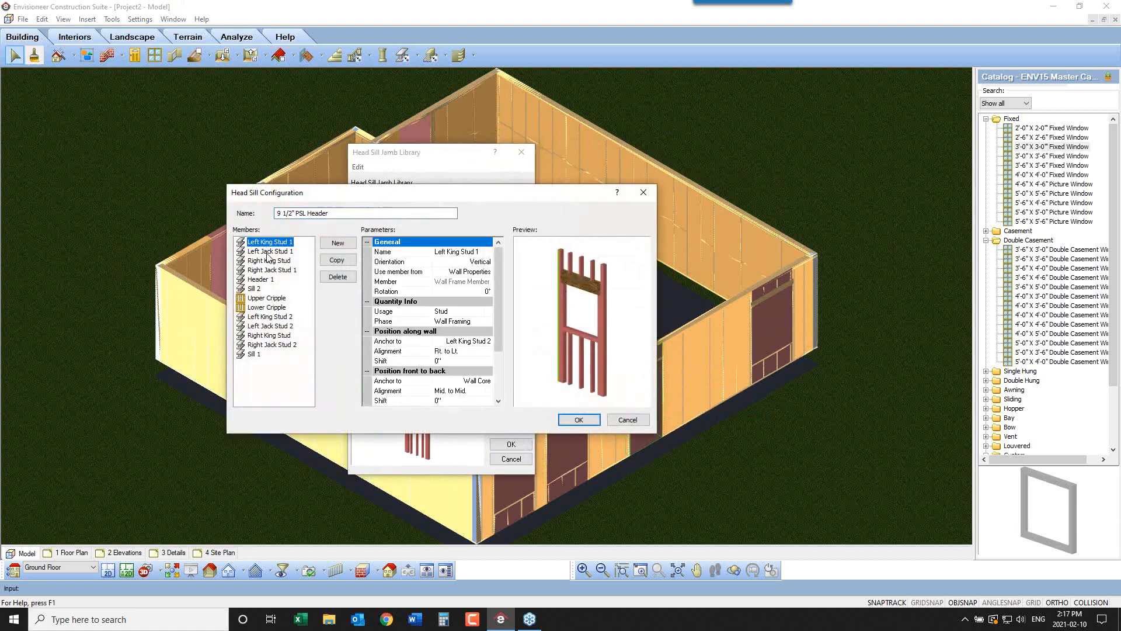
left_click(271, 261)
left_click(275, 335)
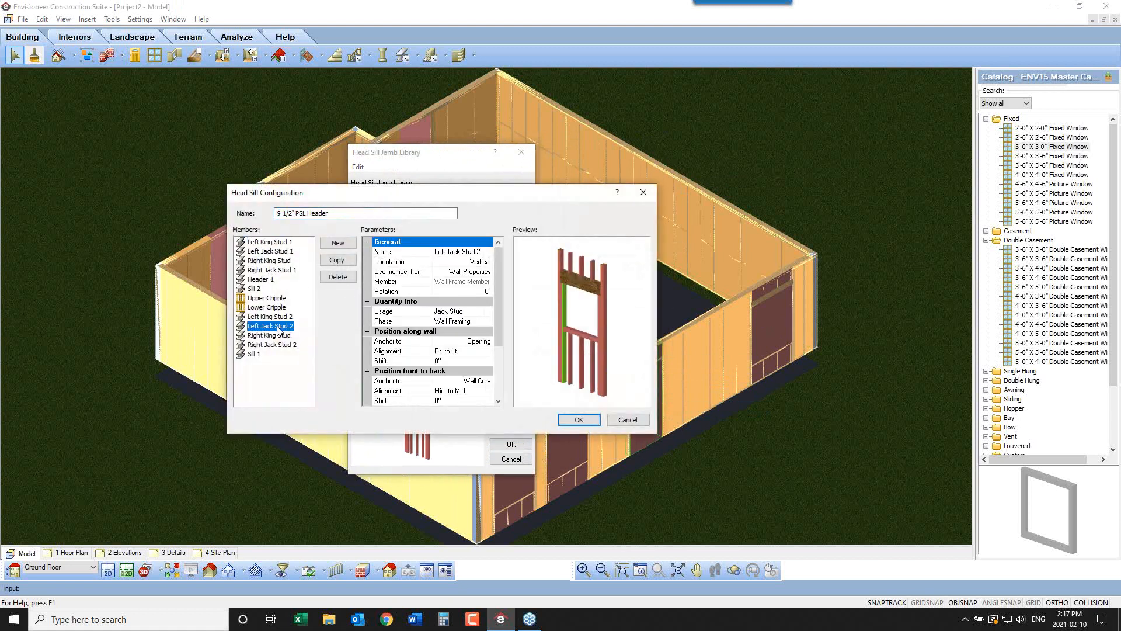
left_click(628, 420)
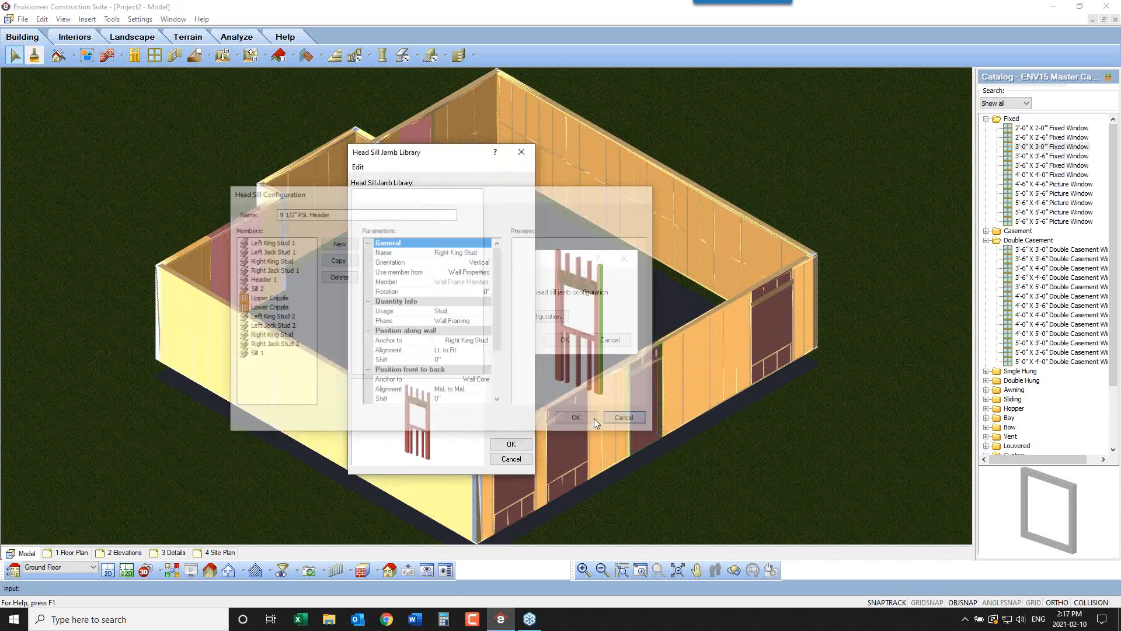
left_click(563, 340)
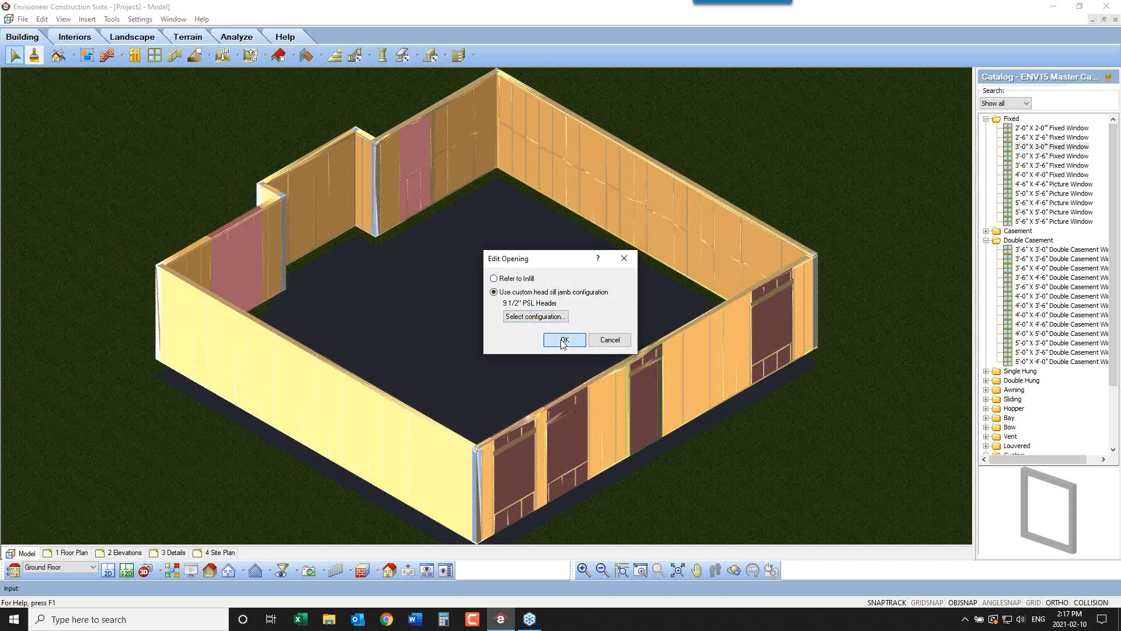
Turn off framing mode and display only the framing in the 3D view
left_click(63, 19)
left_click(99, 206)
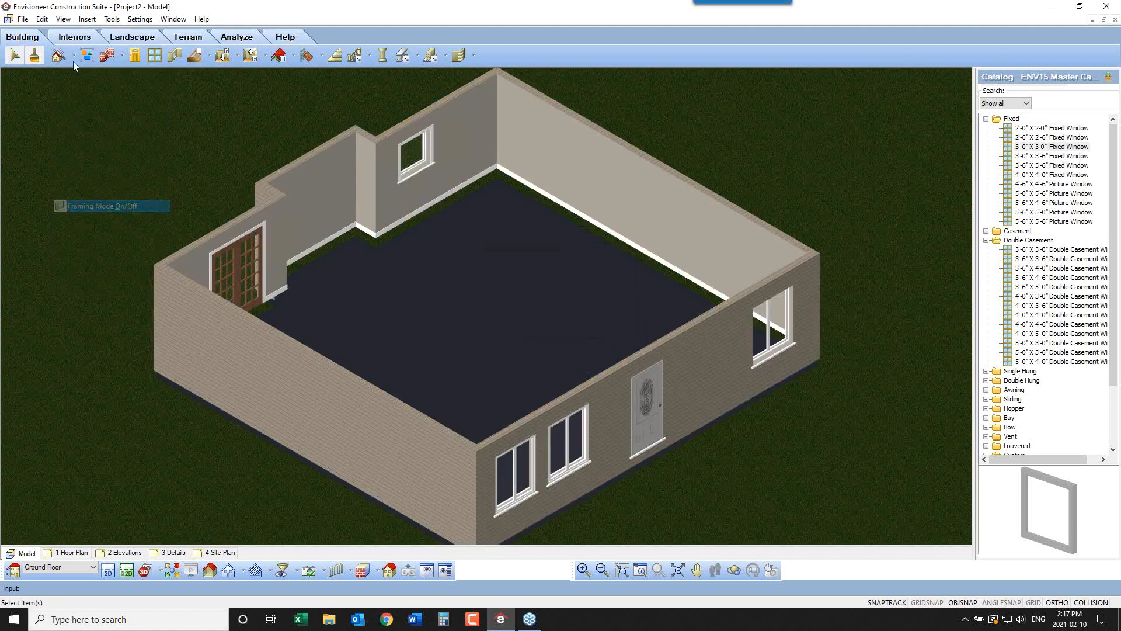
left_click(63, 19)
mouse_move(102, 193)
left_click(218, 194)
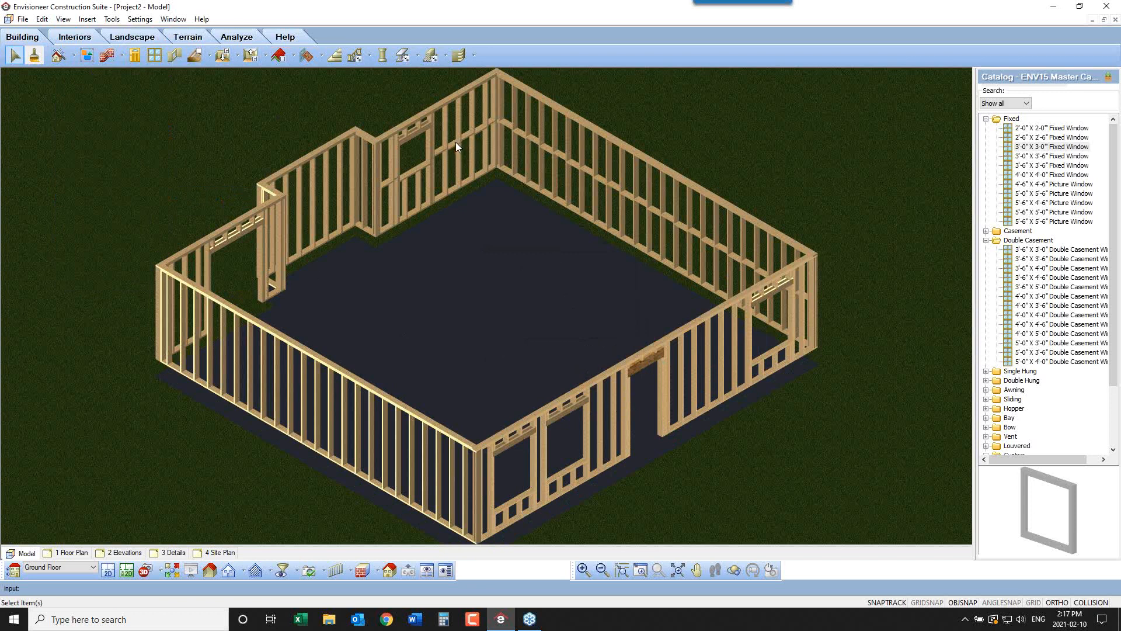
Generate the project estimate, examine the PSL header and 2x6x12 blocking lines under Ground Floor Wall Framing, and close the report
left_click(112, 18)
mouse_move(130, 76)
left_click(285, 92)
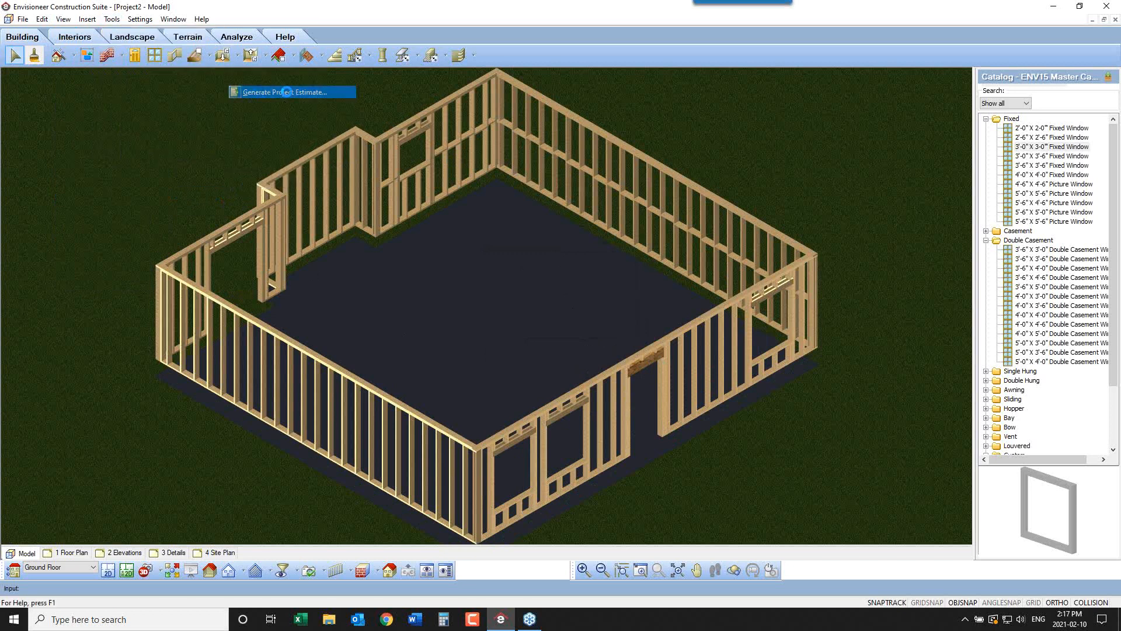
left_click(698, 139)
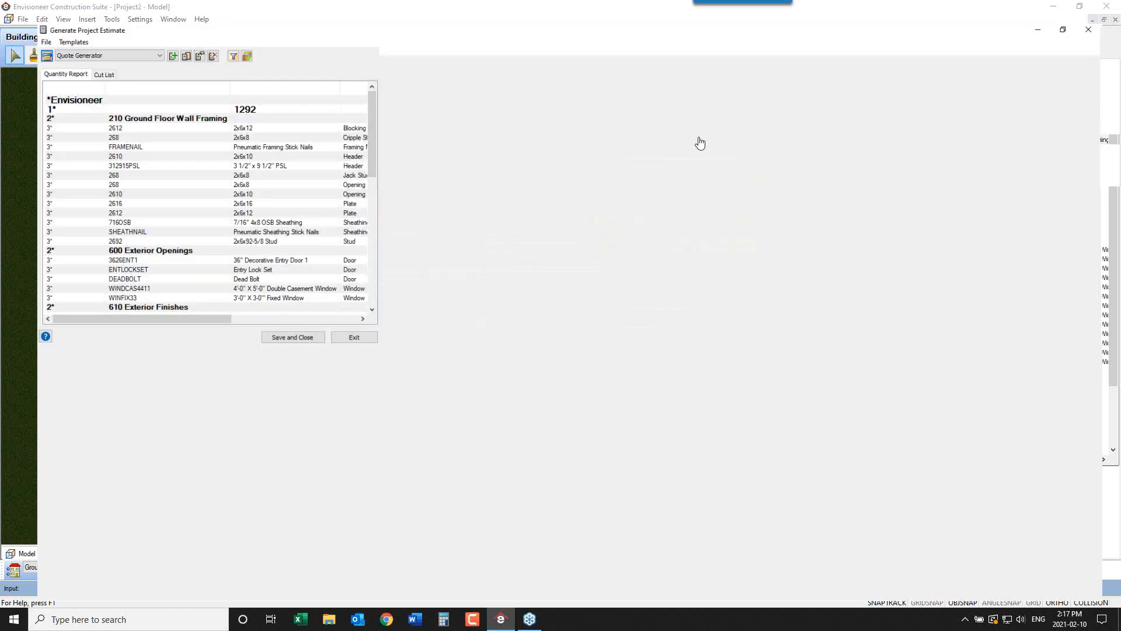
left_click_drag(734, 70, 384, 87)
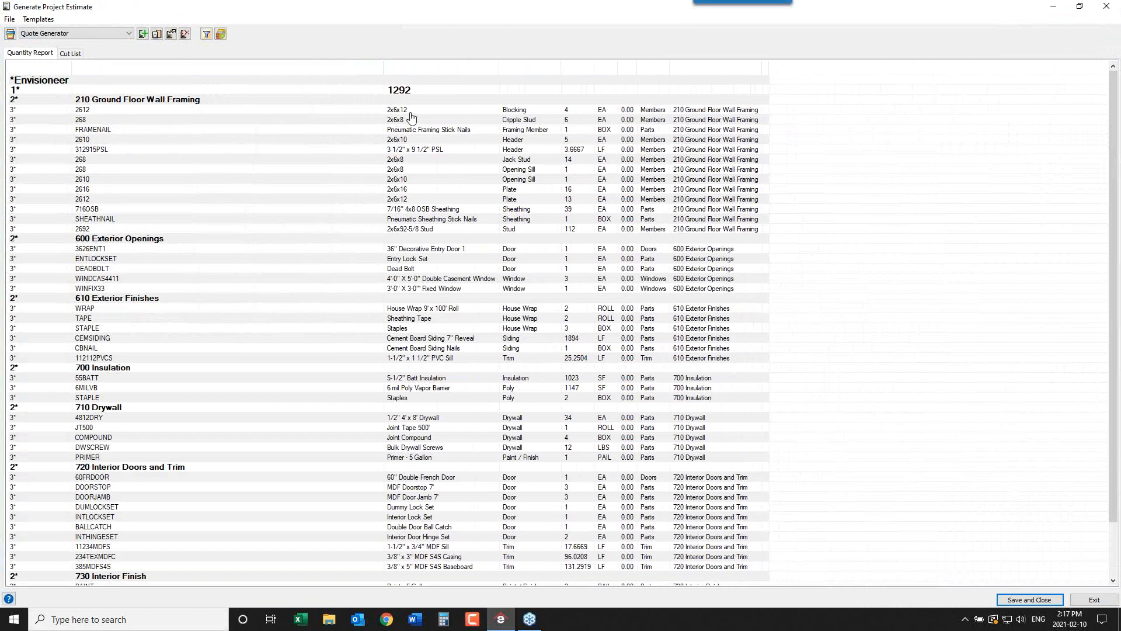
left_click(417, 150)
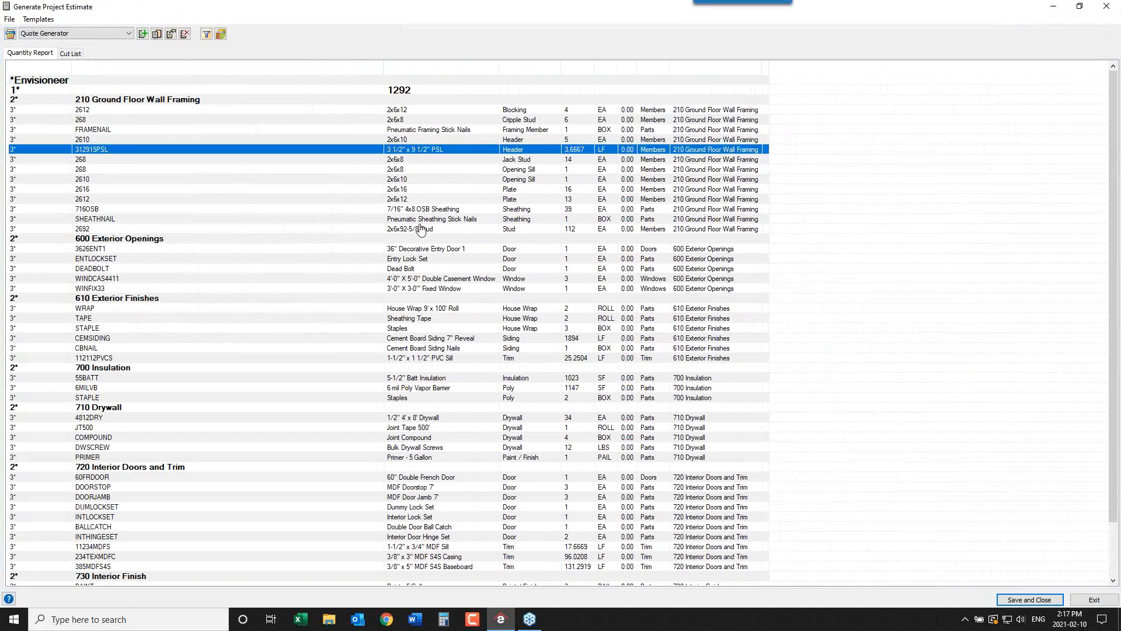
left_click(437, 111)
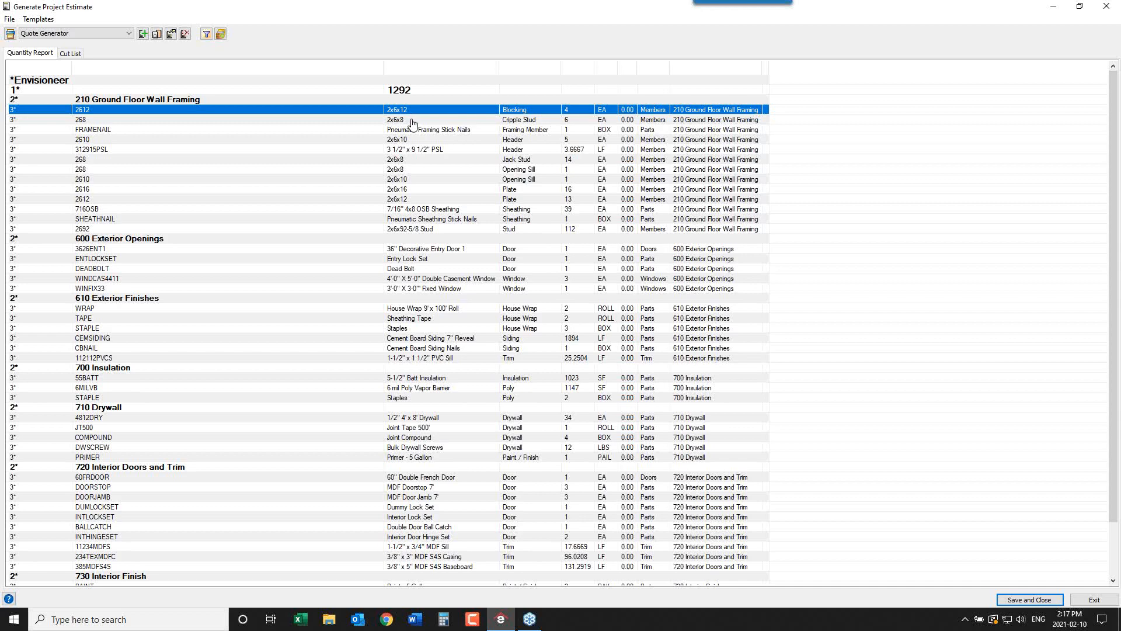
left_click(1107, 5)
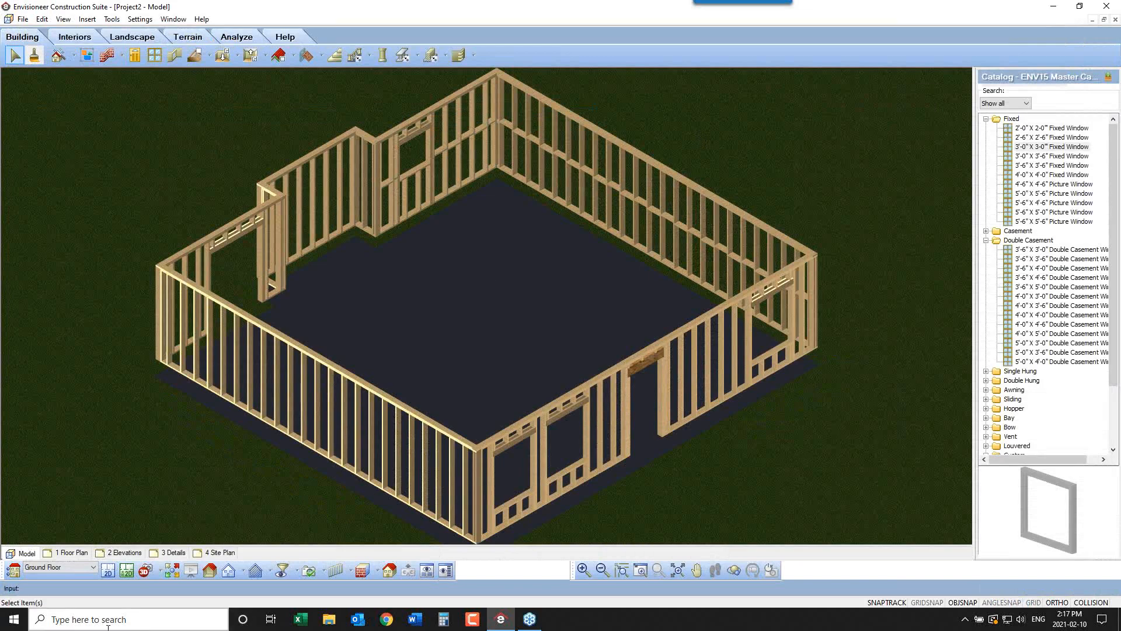
Return to the 2D plan of the Ground Floor and display everything except the framing
left_click(108, 571)
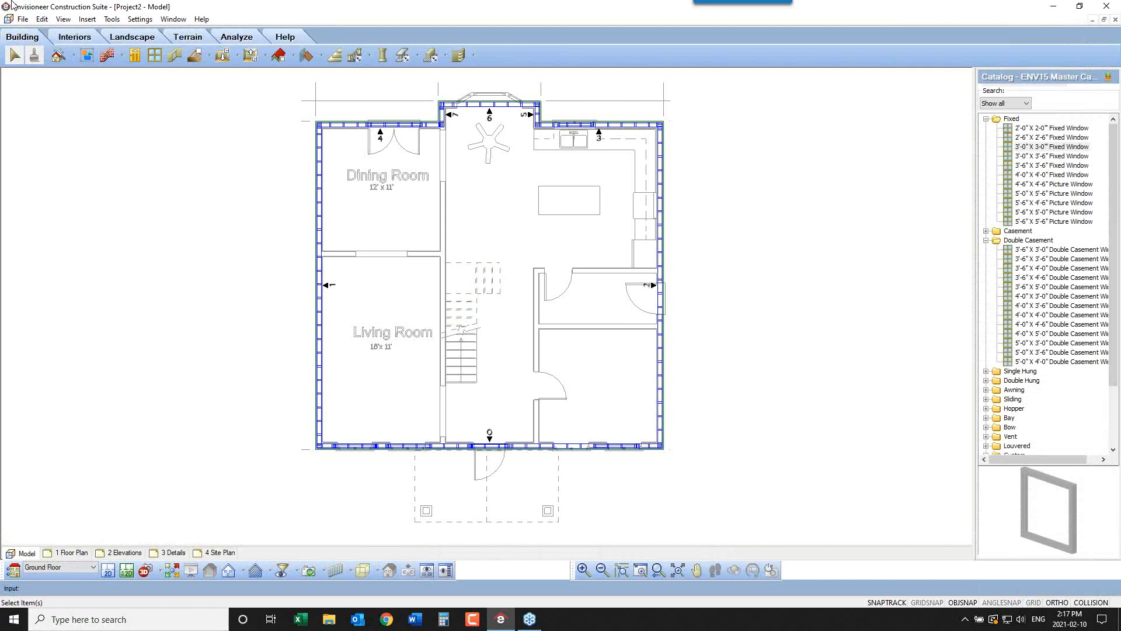
left_click(63, 19)
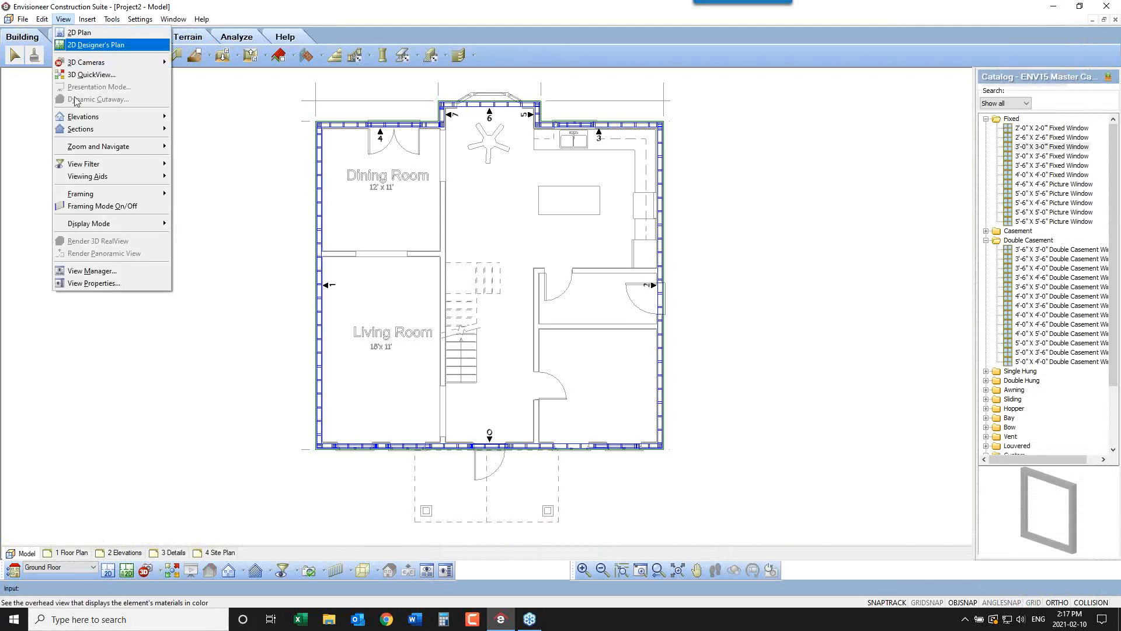
mouse_move(92, 195)
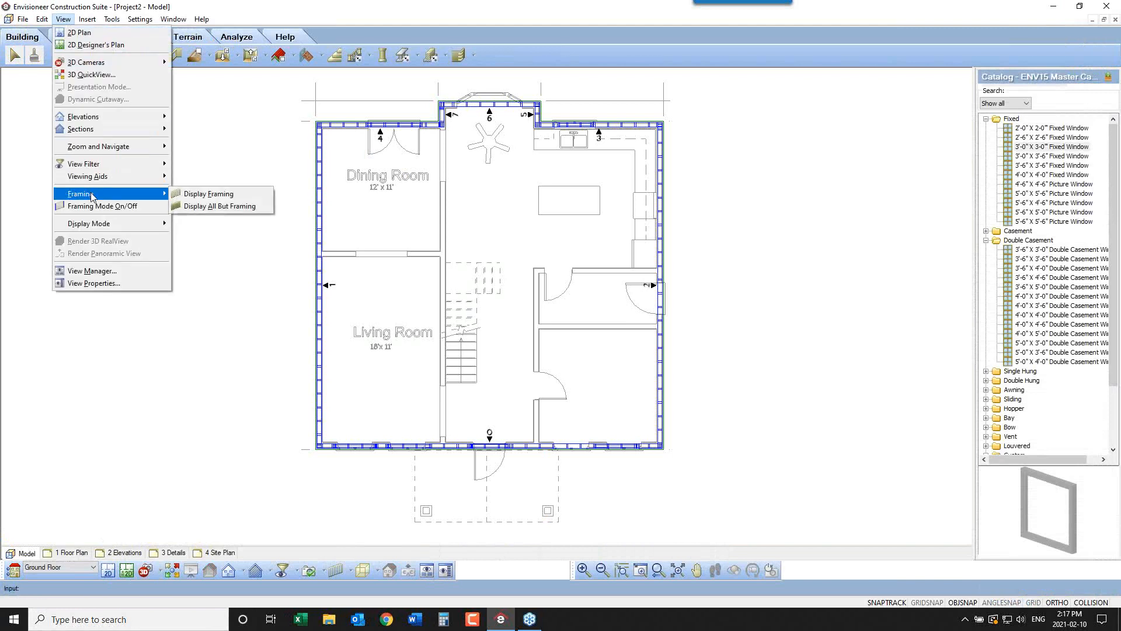
left_click(220, 206)
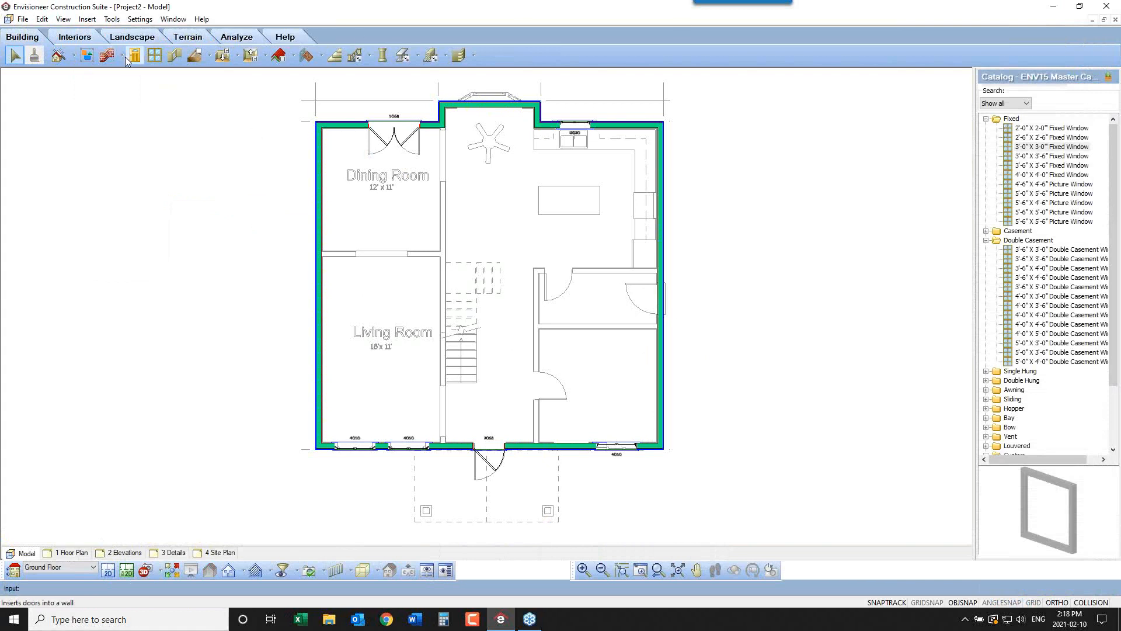
Draw a 2x6 Interior Wall - Load Bearing from the rear wall to the front wall along the hall side of the dining and living rooms
left_click(106, 55)
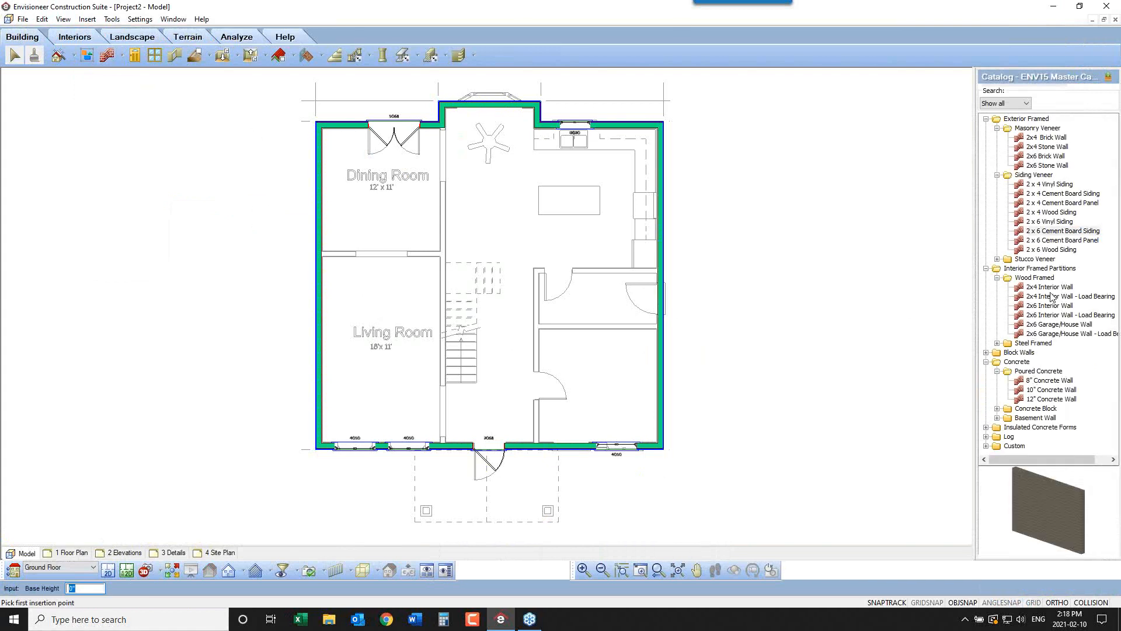
left_click(1040, 316)
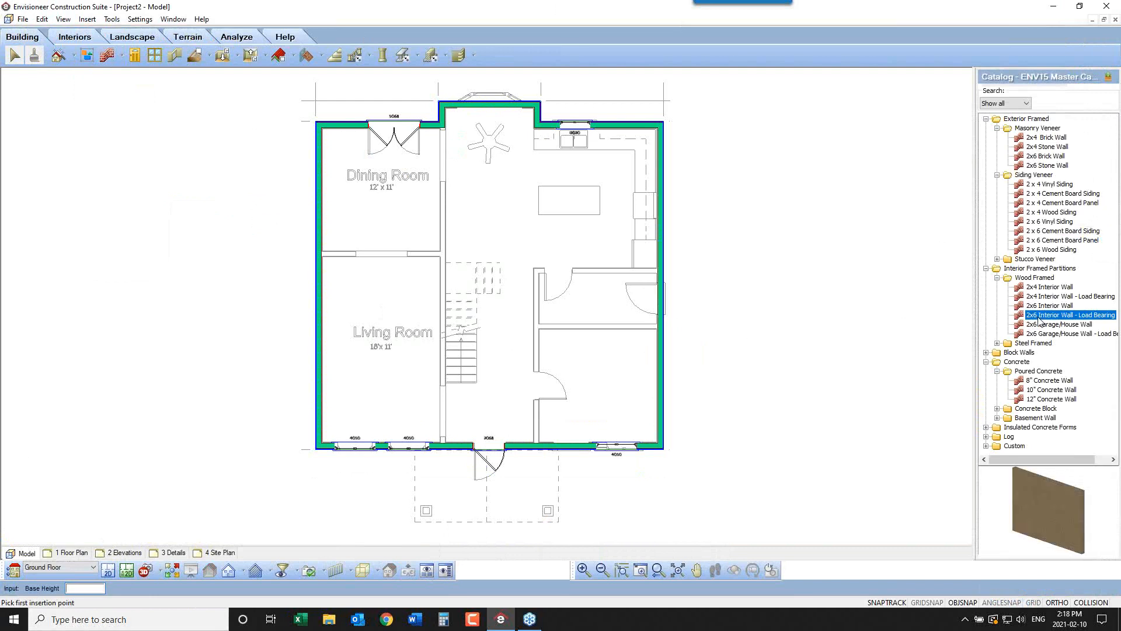
left_click(442, 126)
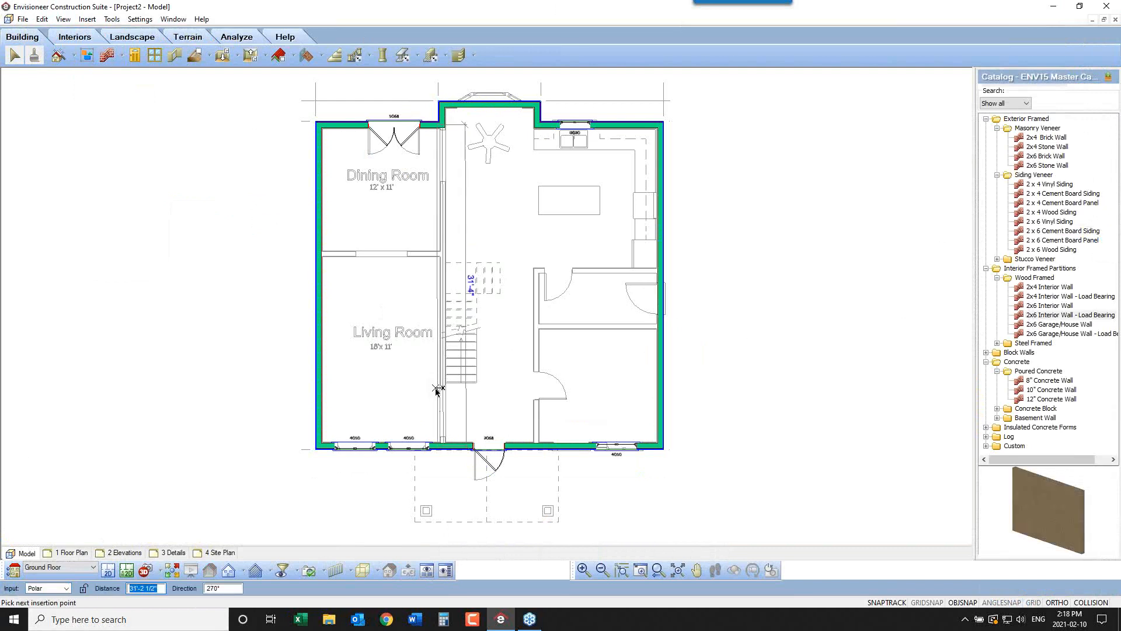
double_click(442, 448)
Draw the load-bearing wall from the front wall along the opposite hall side and across below the kitchen, aligning the cross wall with the traced plan
left_click(536, 448)
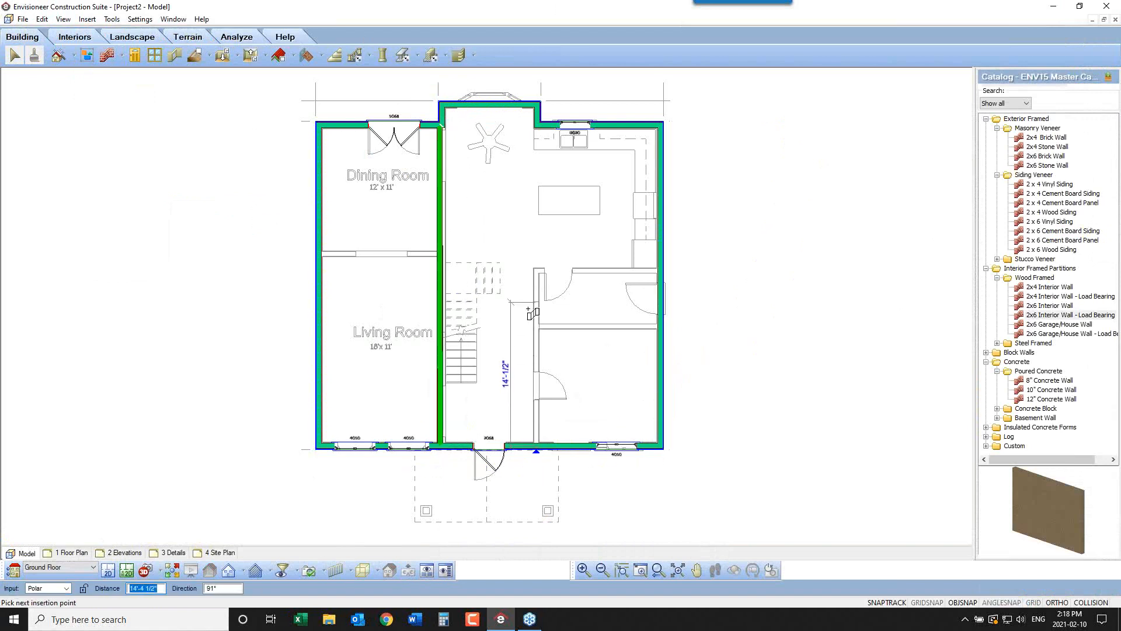
left_click(536, 260)
left_click(660, 262)
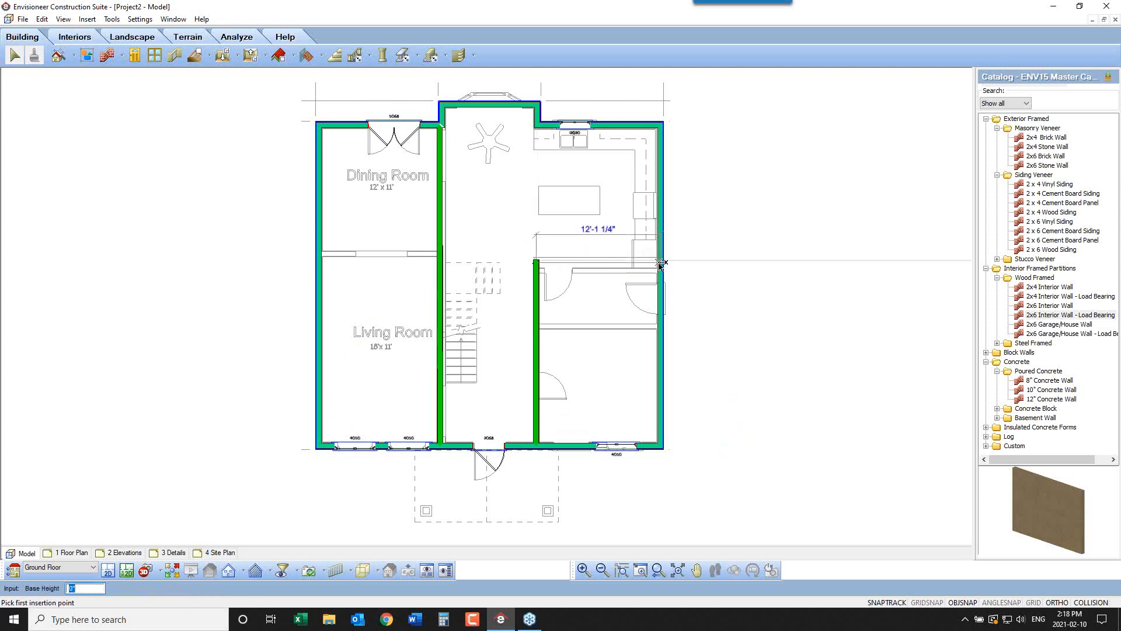
right_click(597, 291)
left_click(606, 297)
left_click(601, 267)
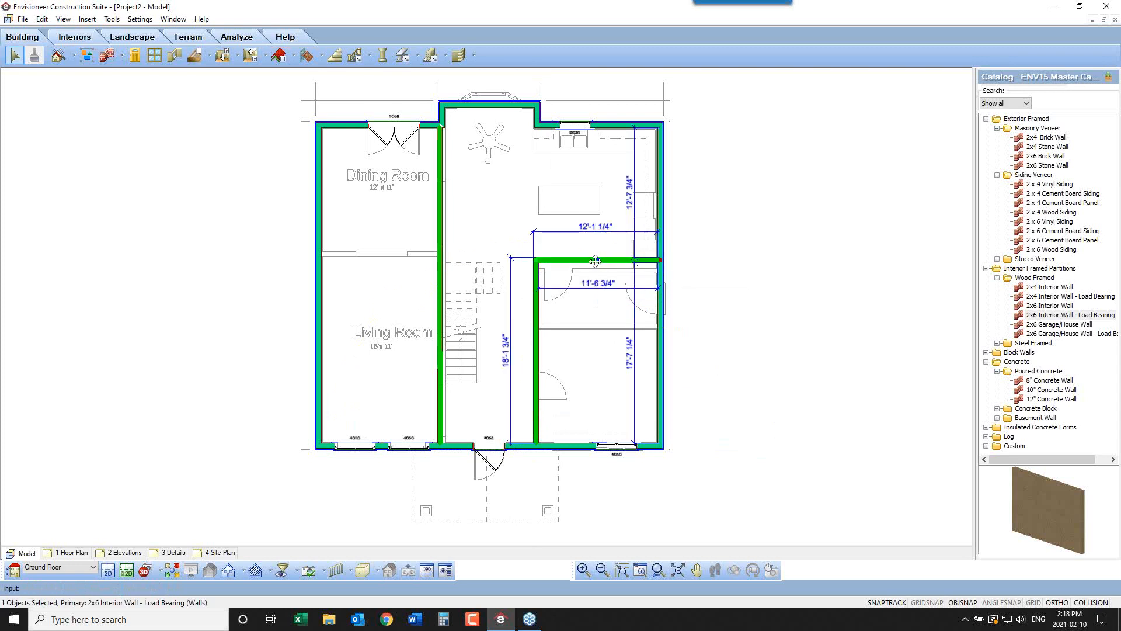
left_click_drag(600, 270, 599, 271)
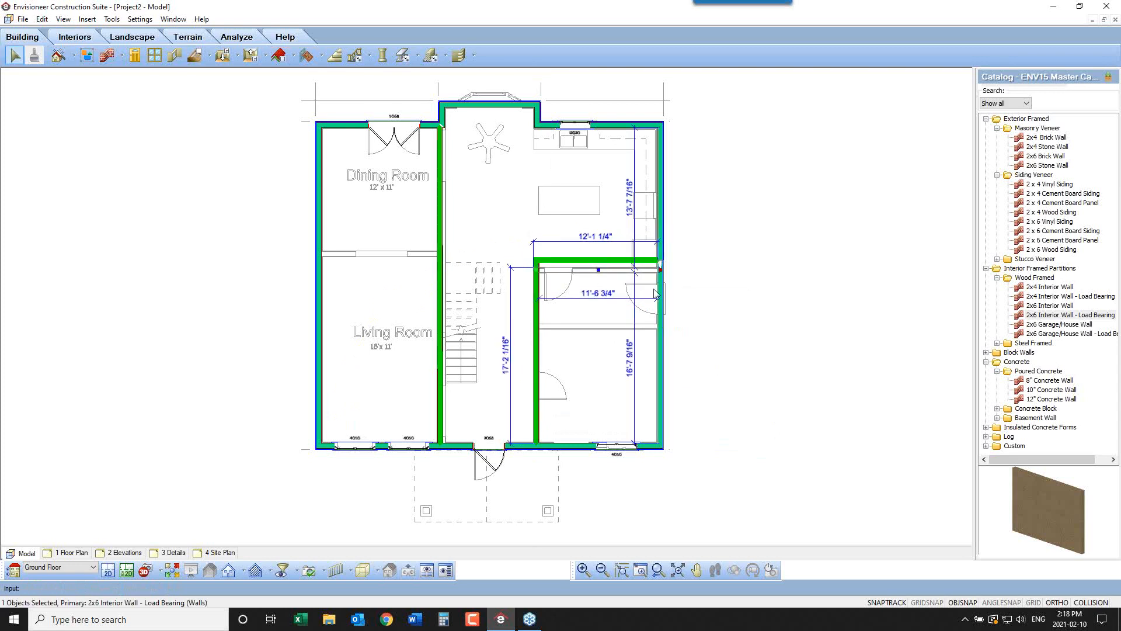
Draw a 2x4 Interior Wall between the dining room and living room, from the exterior side wall to the load-bearing wall
left_click(1040, 289)
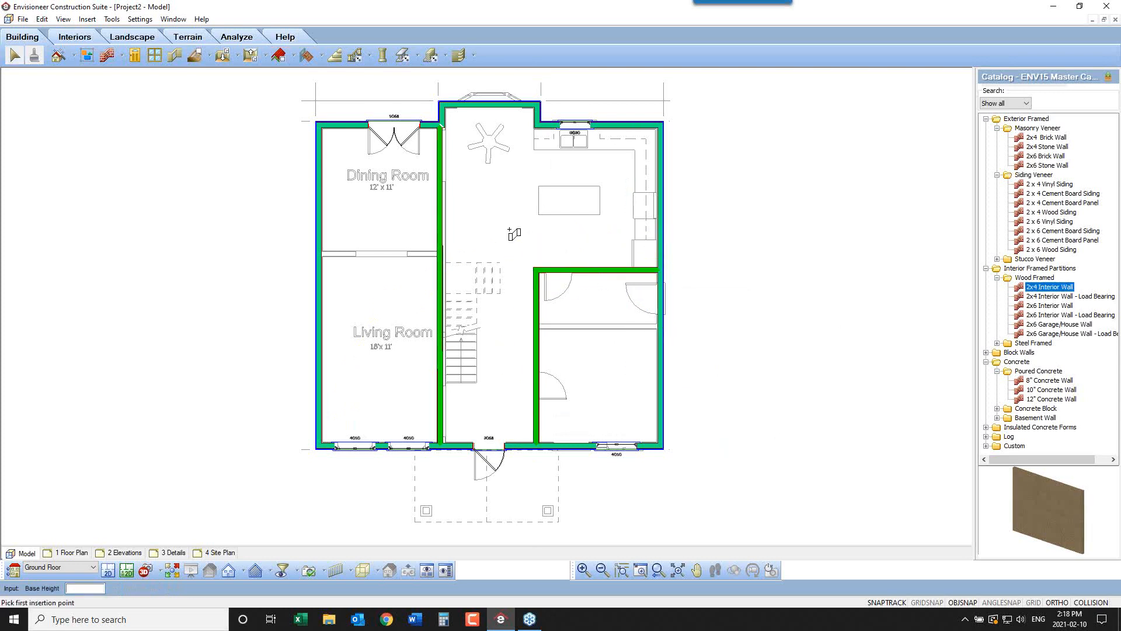
left_click(318, 255)
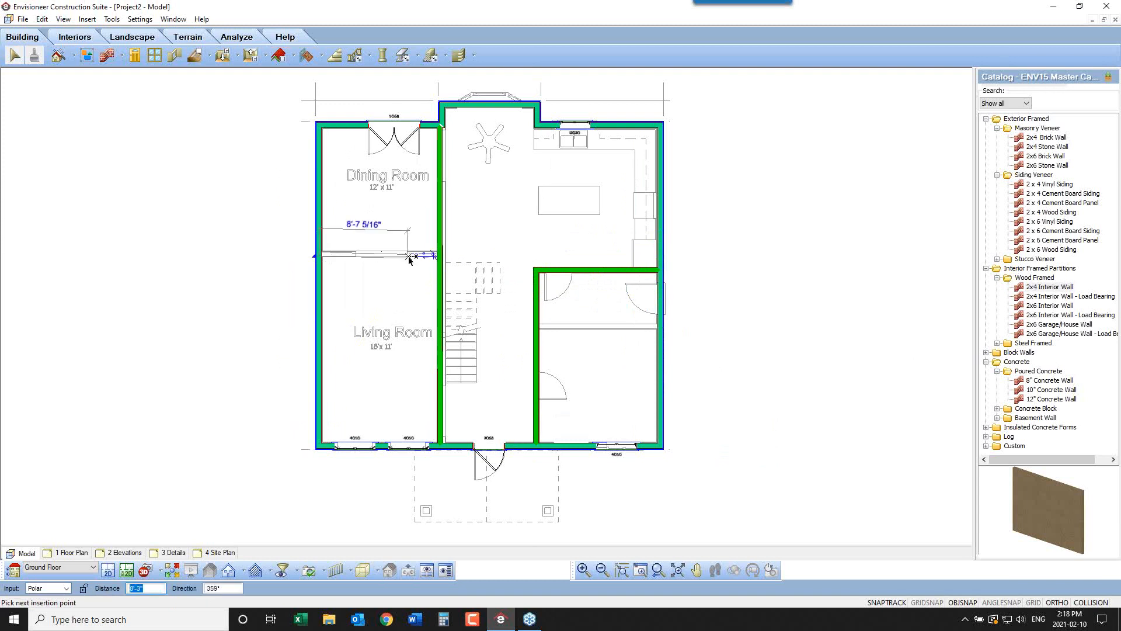
left_click(446, 255)
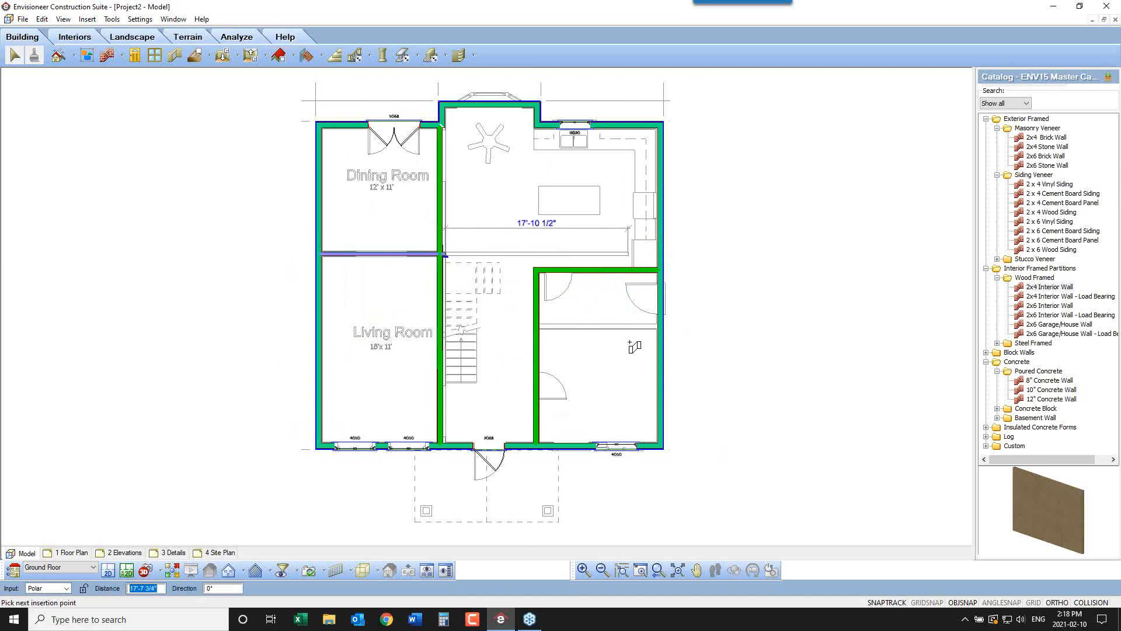
right_click(589, 327)
left_click(614, 345)
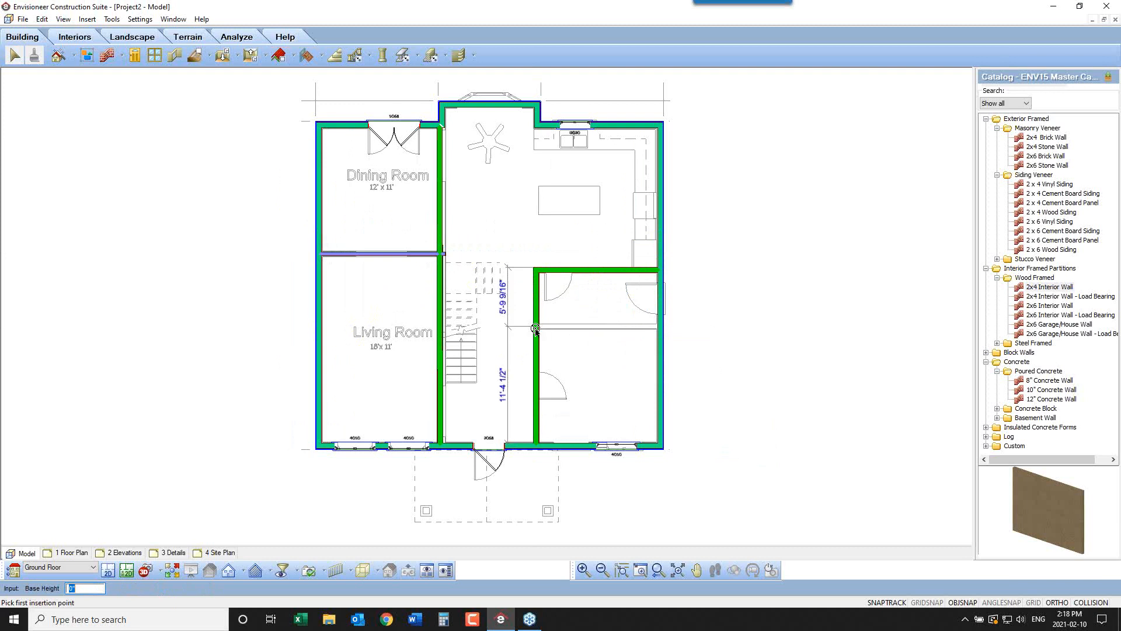
Draw a 2x4 Interior Wall from the load-bearing hall wall to the exterior side wall, dividing the two rooms in front of the kitchen
left_click(535, 328)
left_click(660, 328)
right_click(663, 328)
left_click(685, 332)
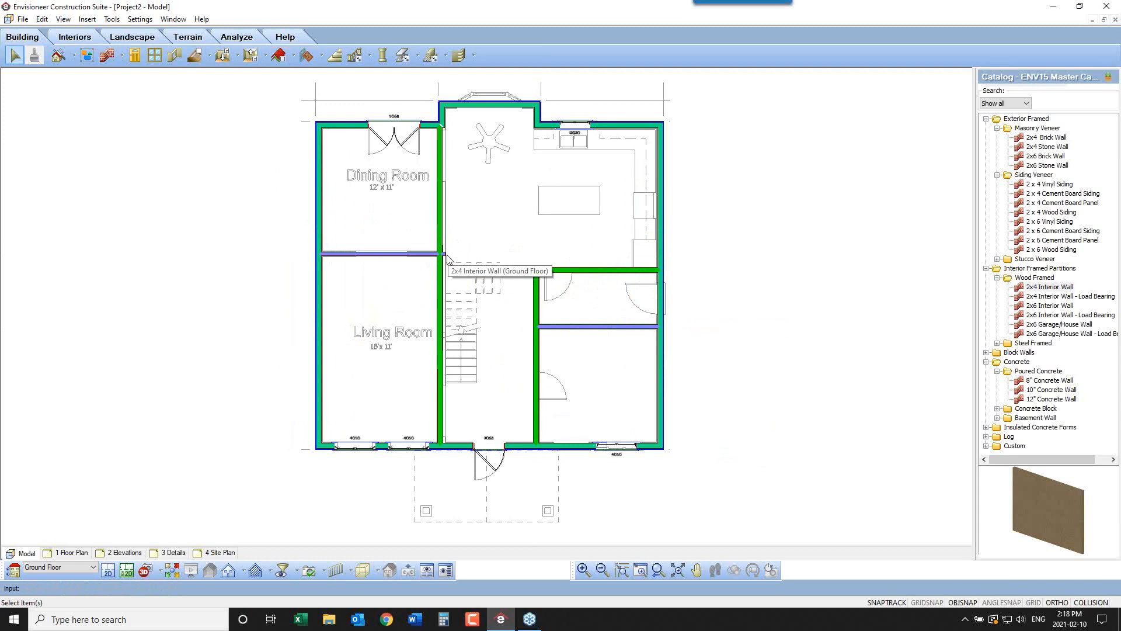
Insert two 5'-0" x 6'-8" Rectangular Openings in the load-bearing hall wall, one at the dining room and one at the living room
left_click(175, 57)
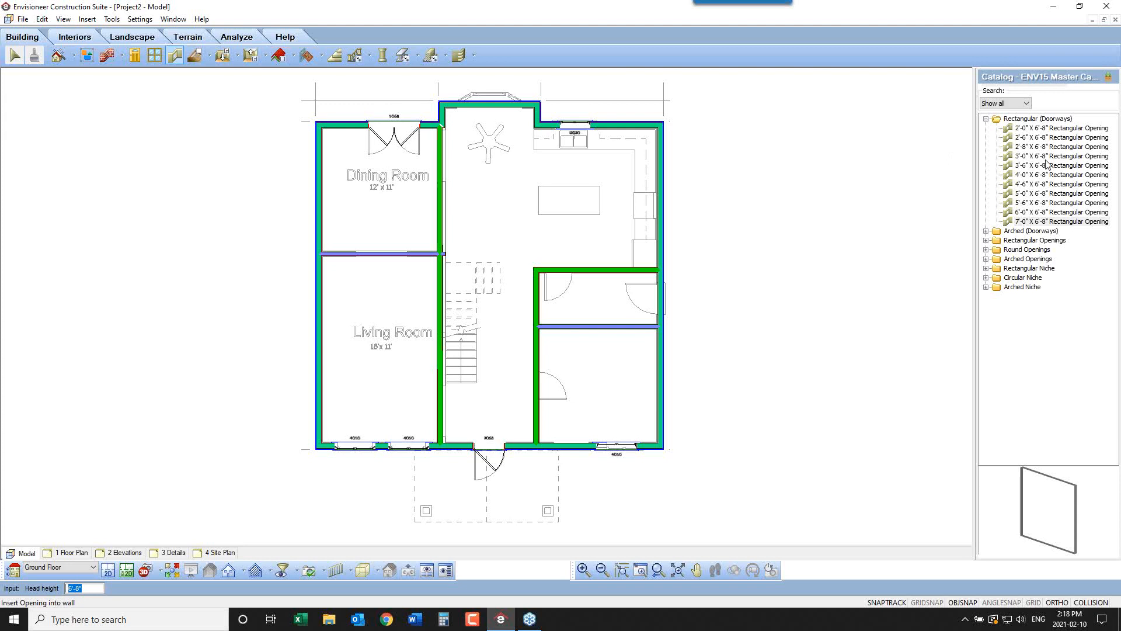
left_click(1041, 193)
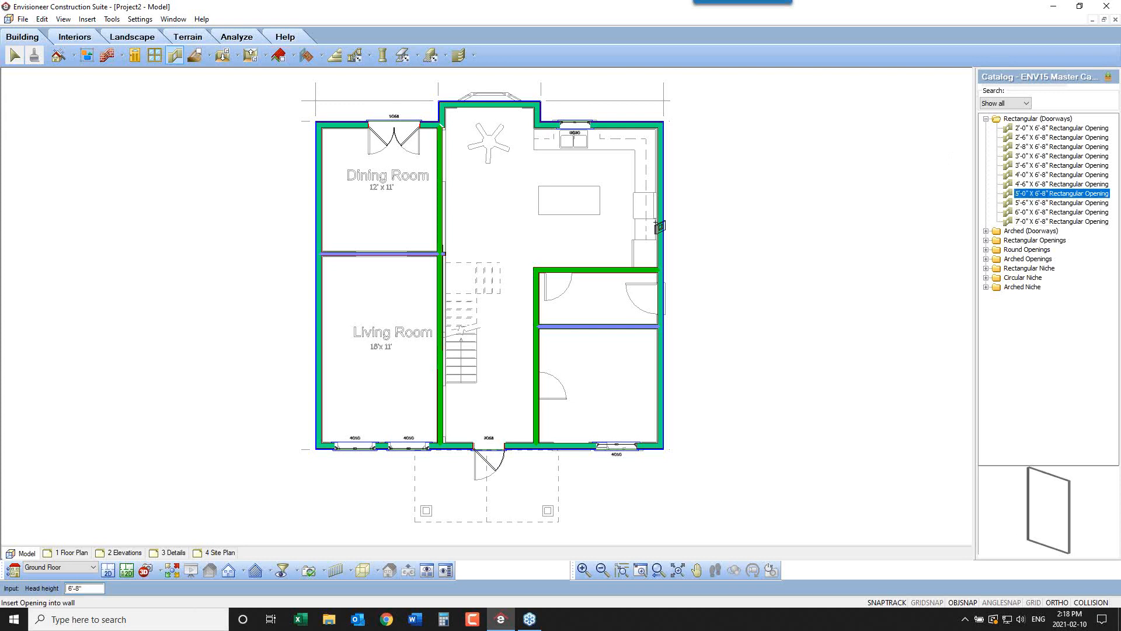
left_click(440, 157)
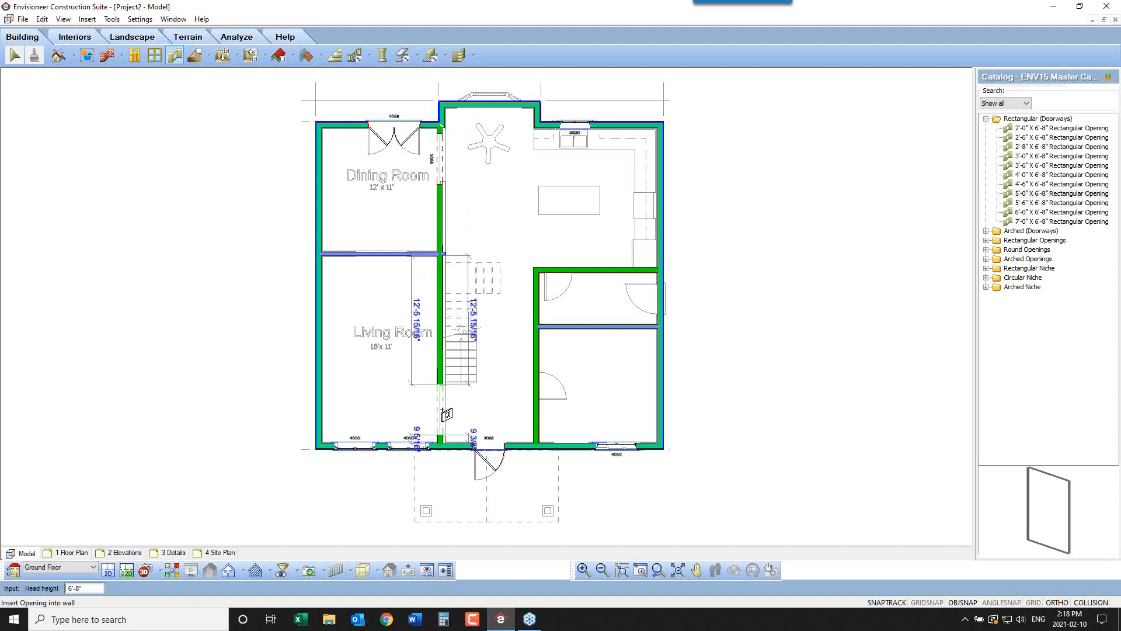
left_click(441, 410)
right_click(802, 354)
left_click(829, 358)
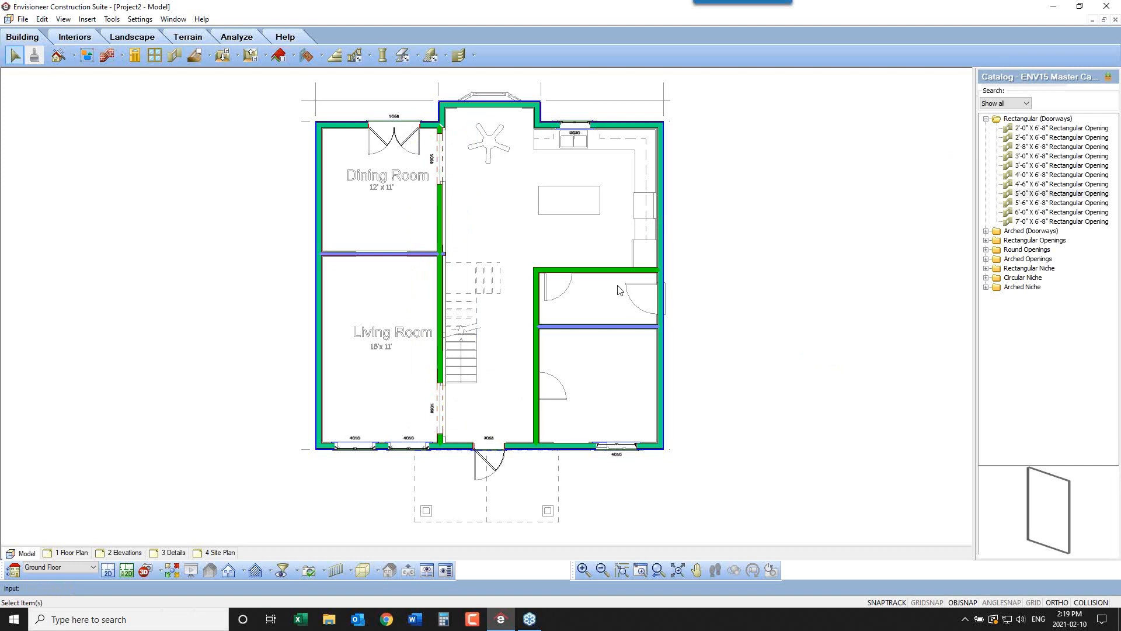
Place a 1/2" Drywall Ceiling by room in the ground-floor rooms, including the dining room and living room
left_click(266, 57)
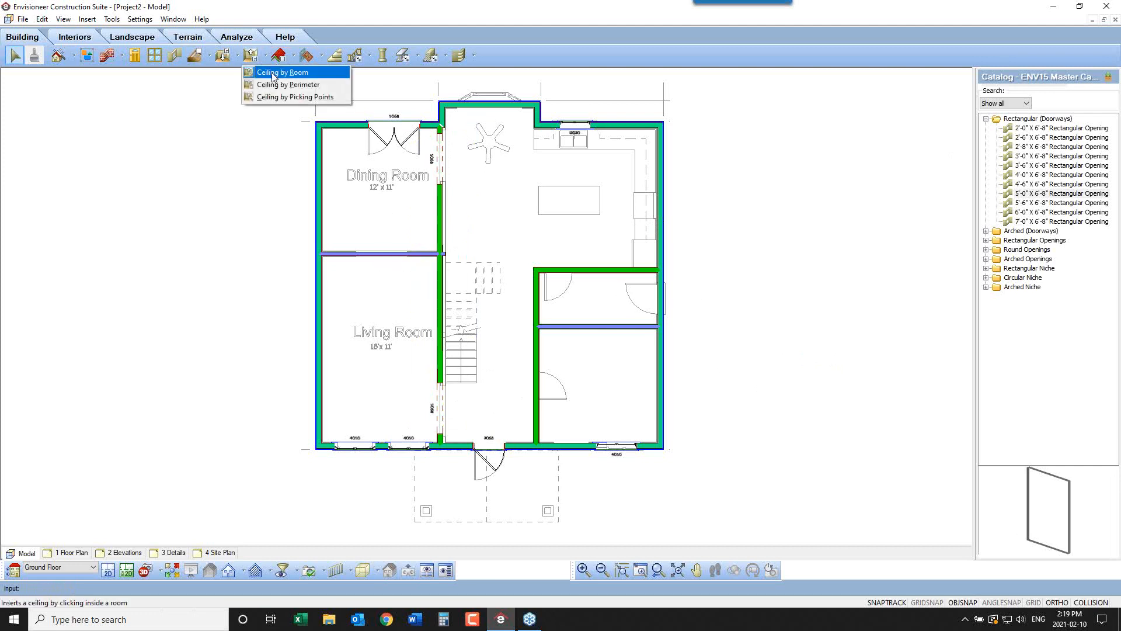
left_click(272, 72)
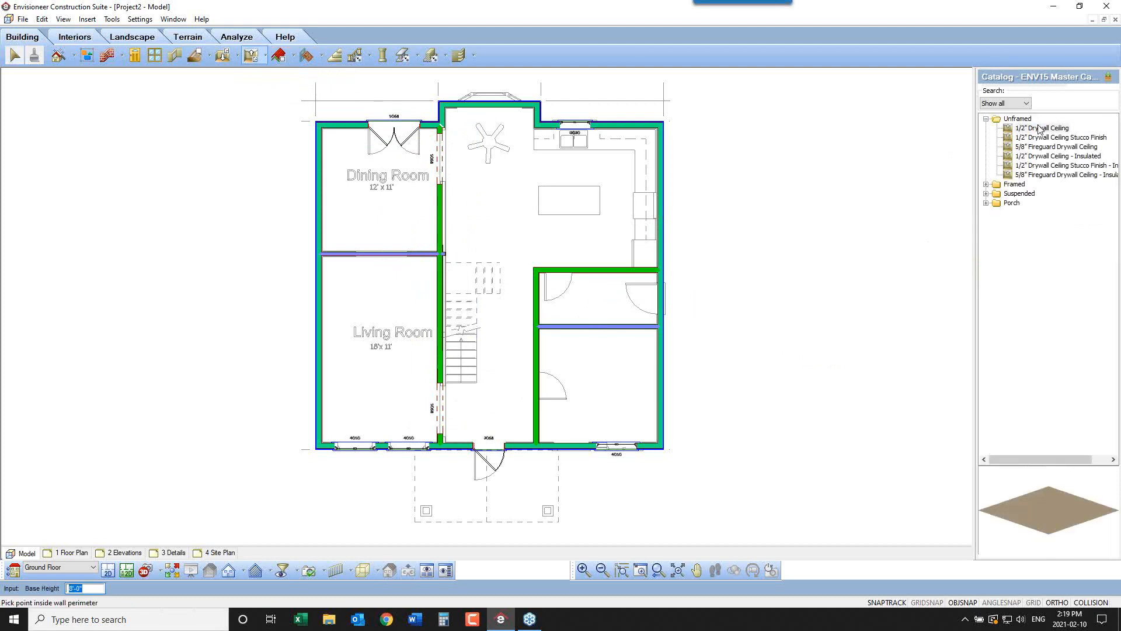
left_click(1040, 129)
left_click(367, 236)
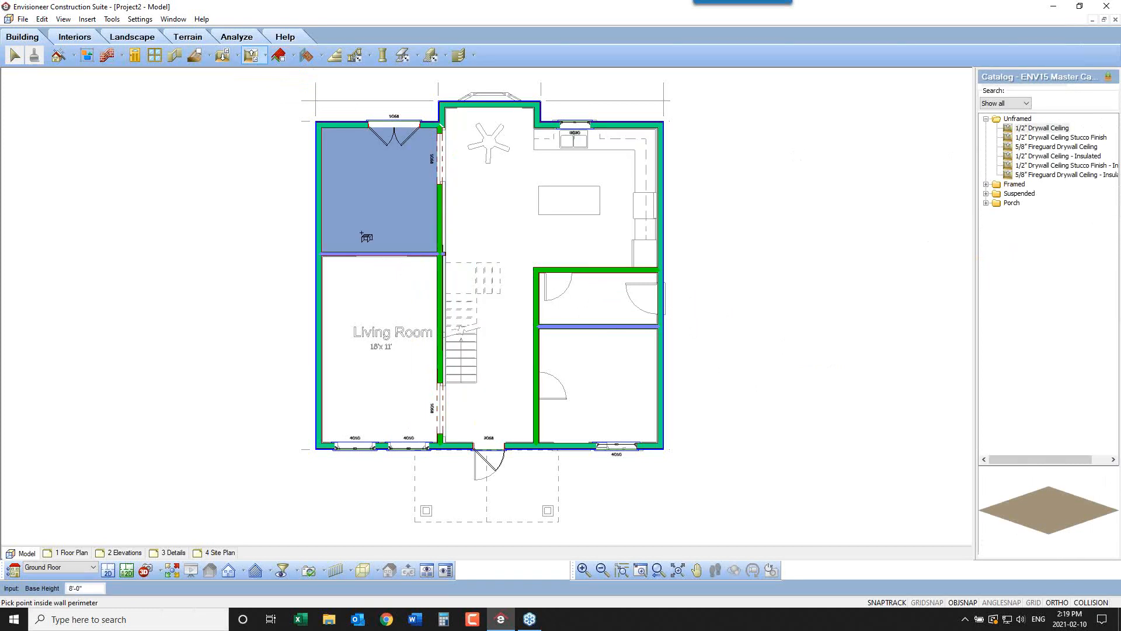
left_click(390, 350)
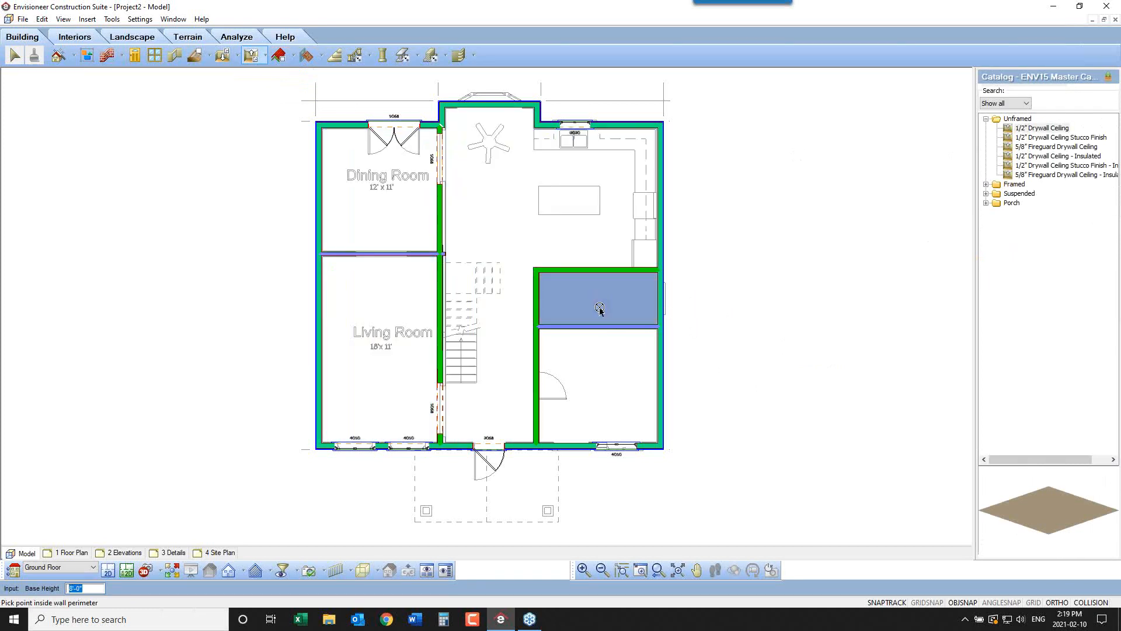
right_click(795, 314)
left_click(824, 318)
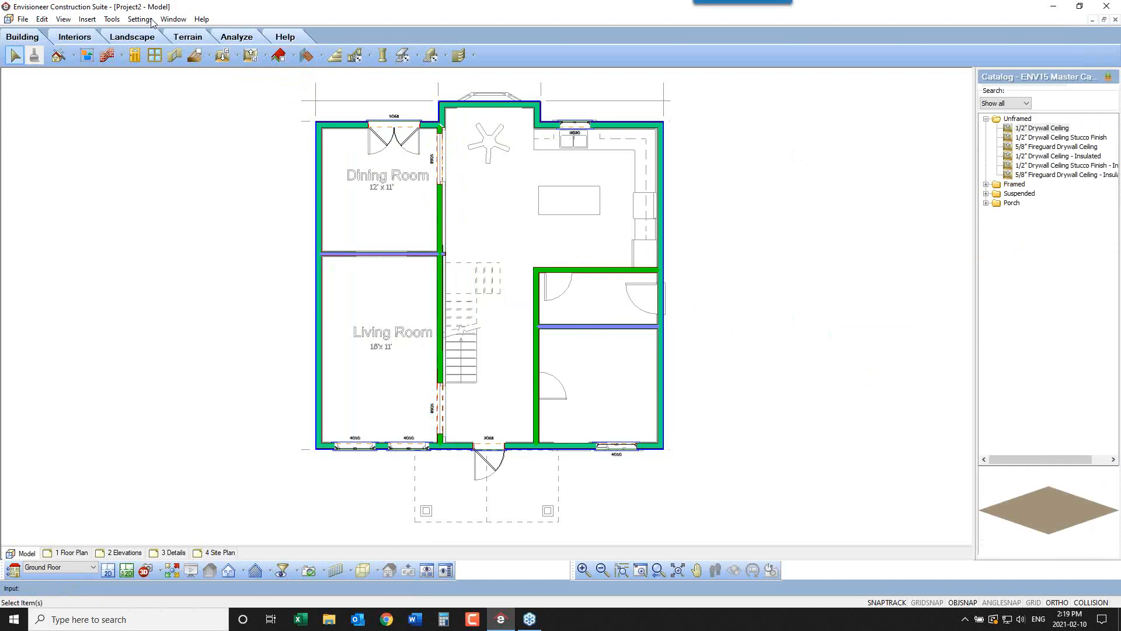
Review the sheathing, sill plate, band joist, rim joist and opening header settings of the 11 7/8" TJI 230 Floor System
left_click(209, 56)
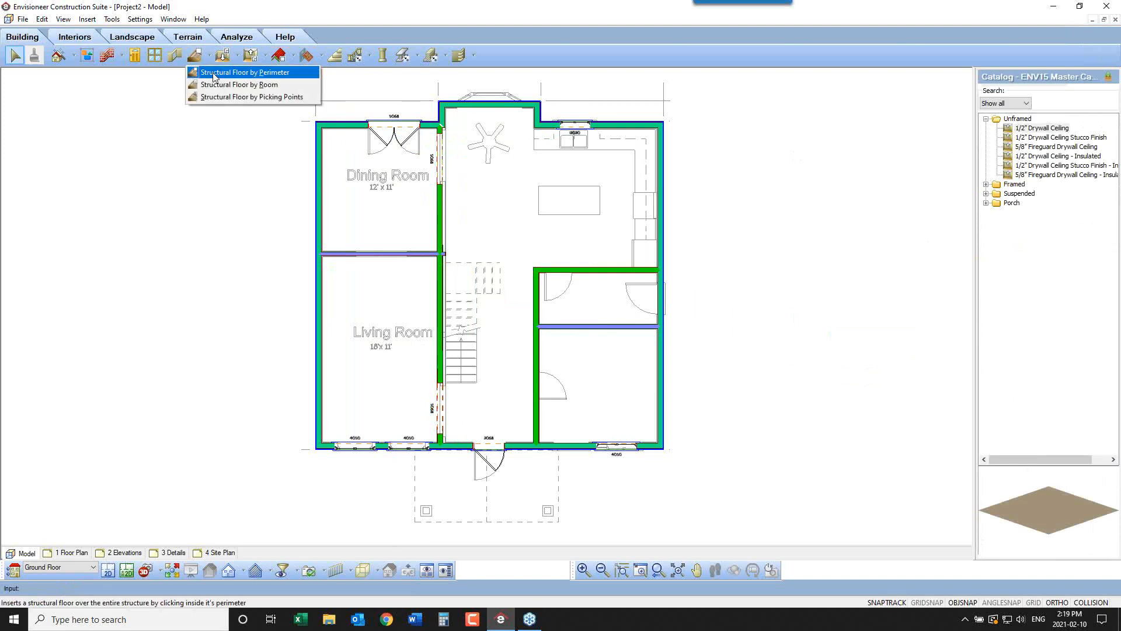
left_click(213, 73)
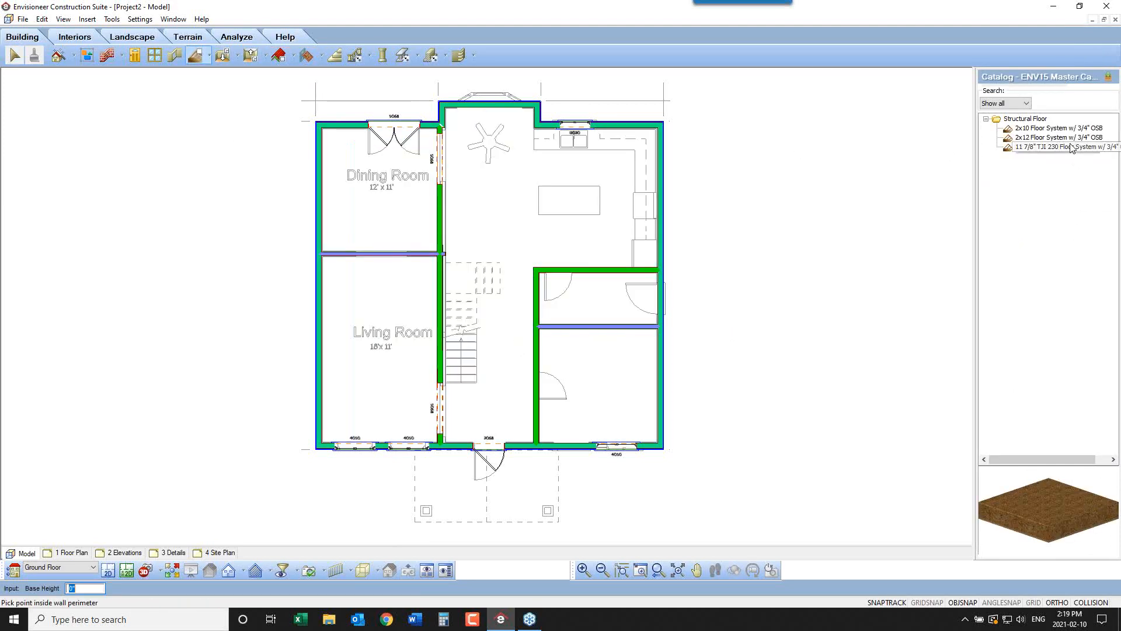
double_click(1028, 147)
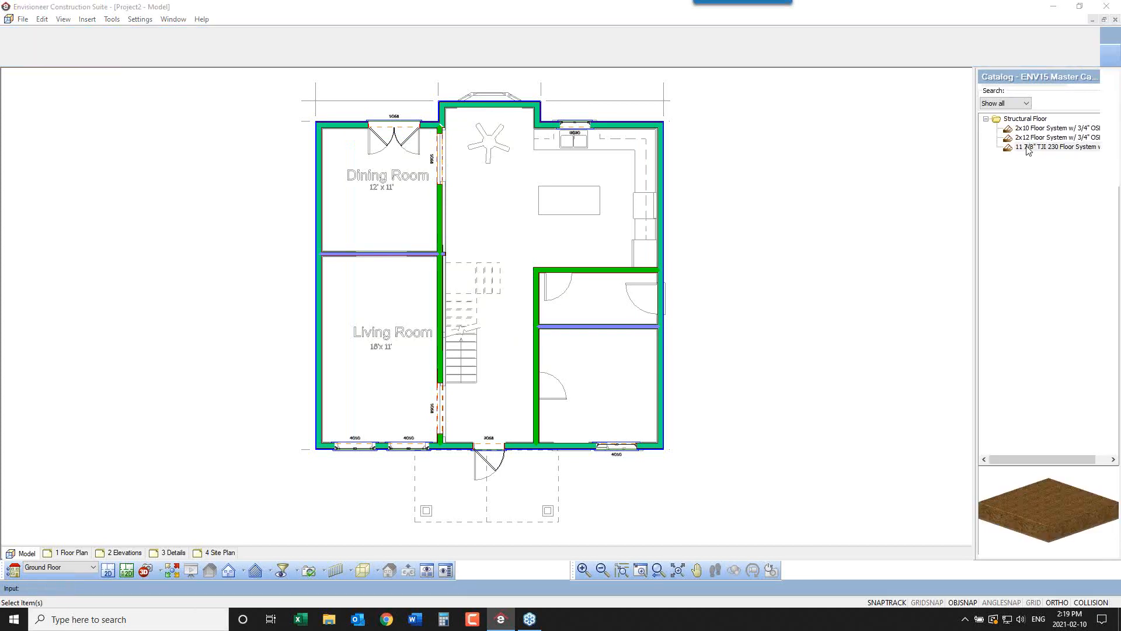
left_click(377, 267)
left_click(592, 279)
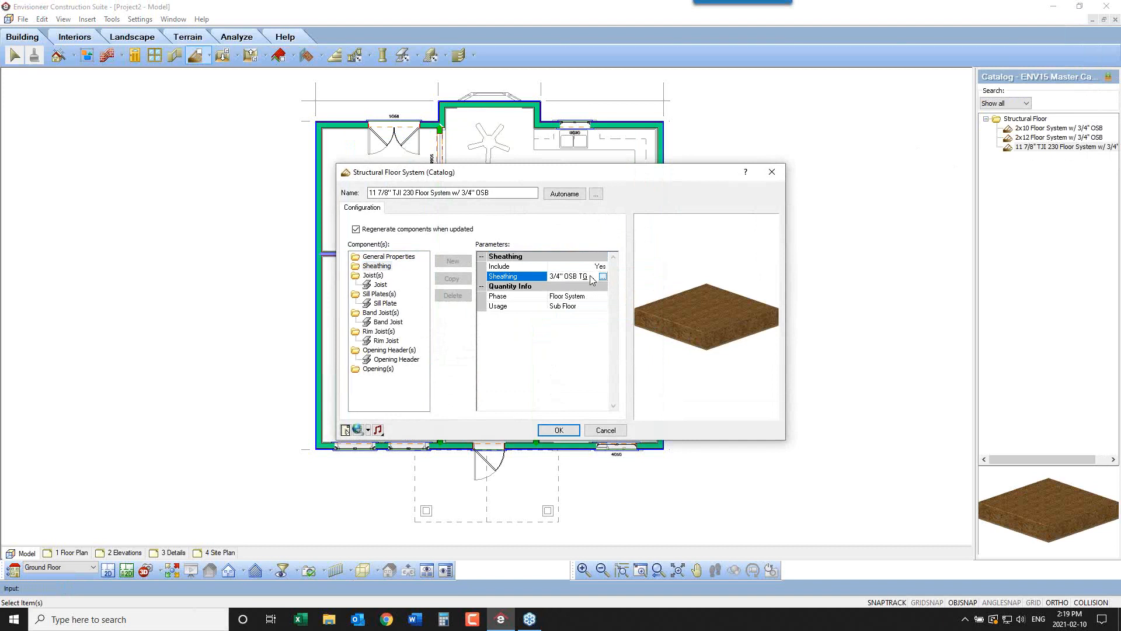
left_click(386, 303)
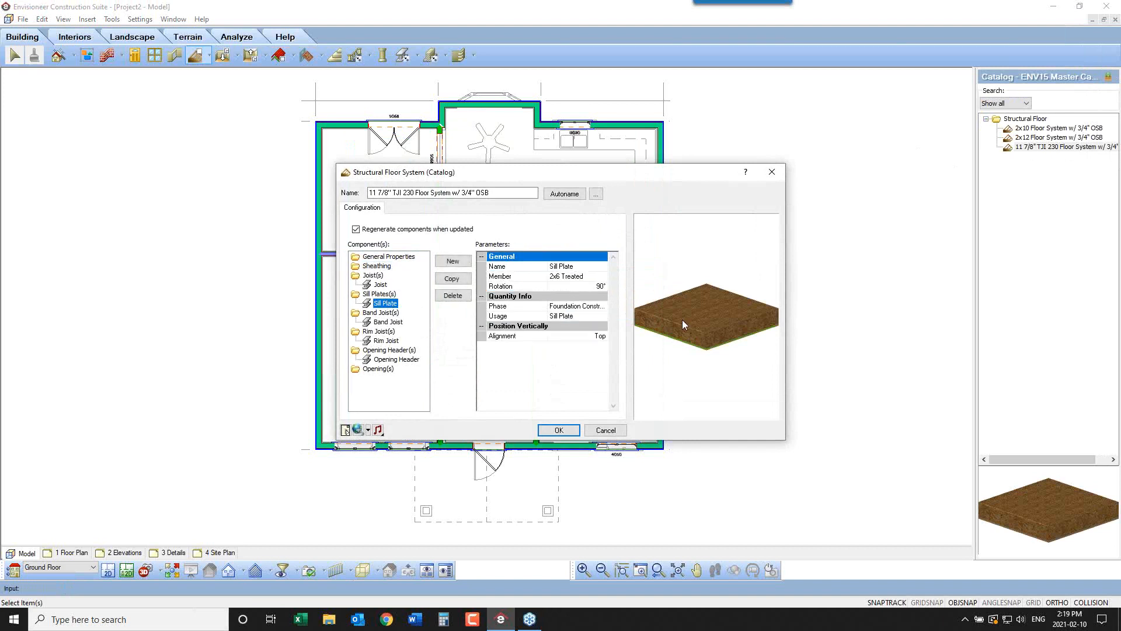
left_click(383, 323)
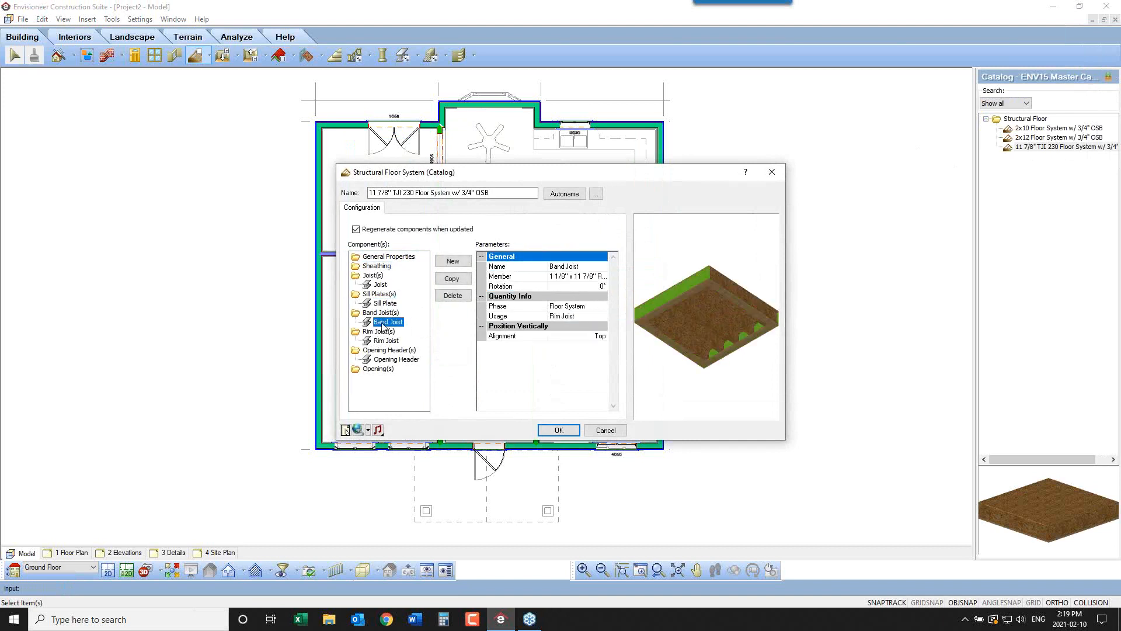
left_click(388, 341)
left_click_drag(695, 321, 714, 378)
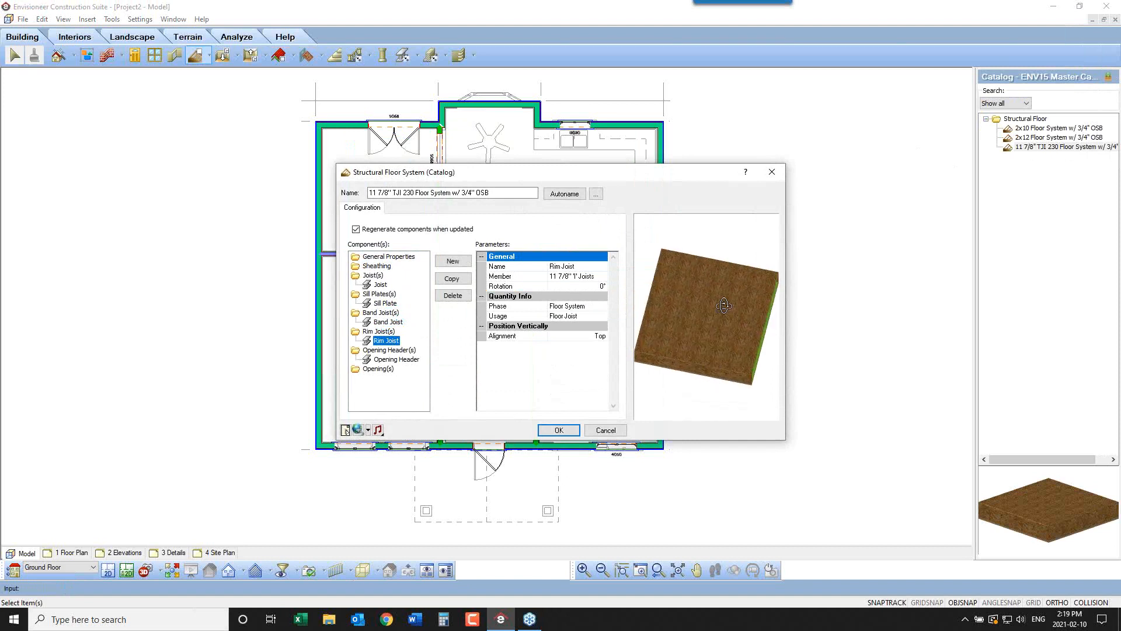
left_click(412, 360)
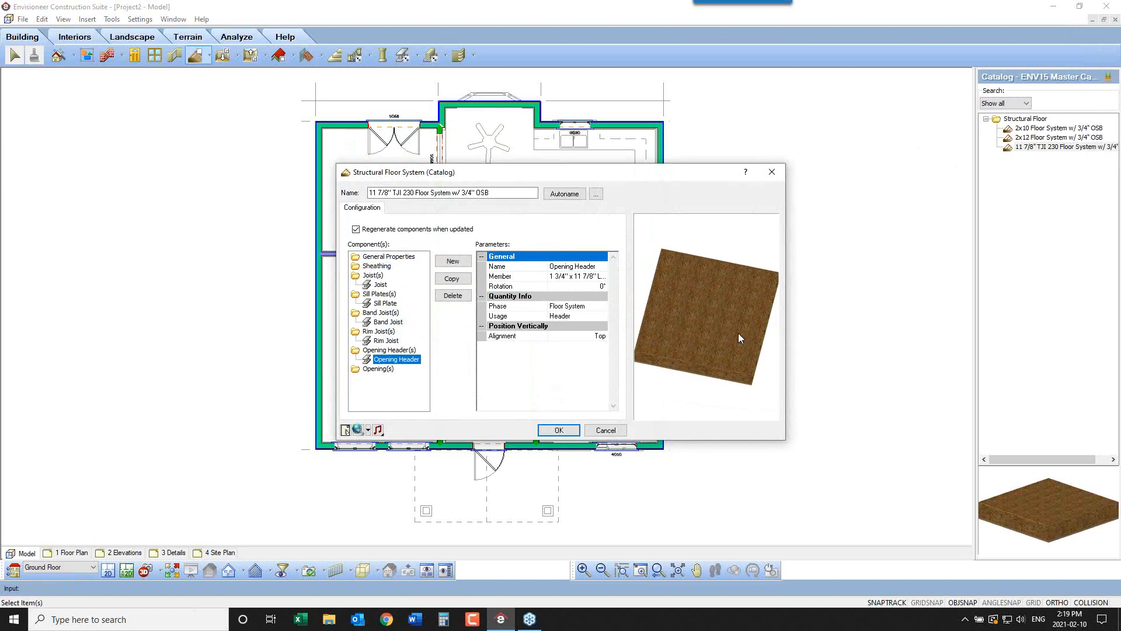
left_click(566, 431)
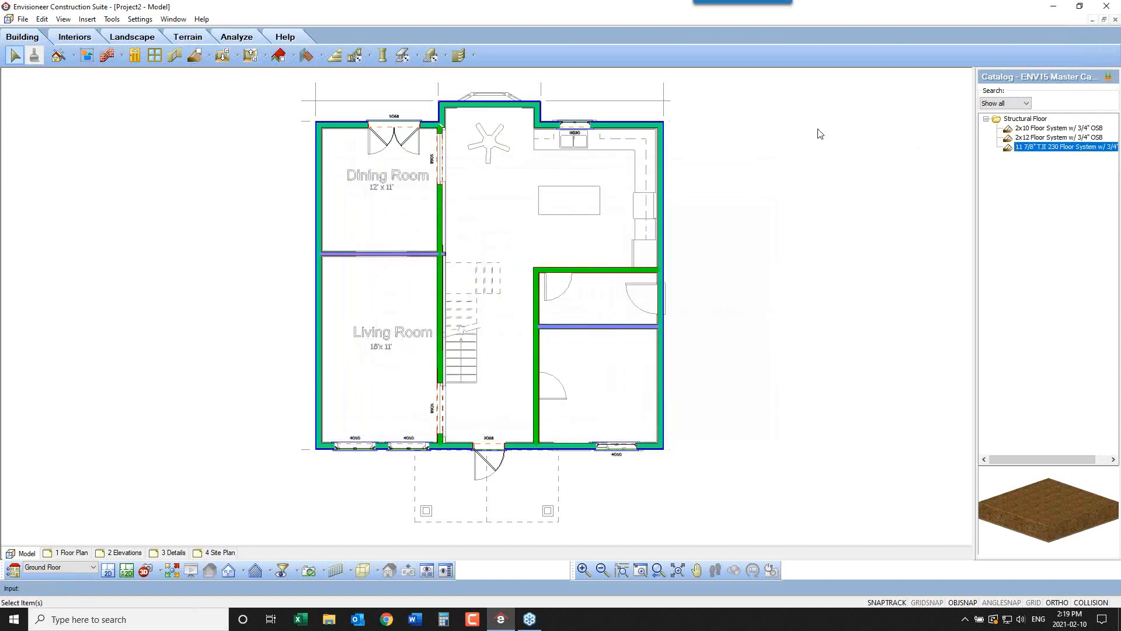
Place the 11 7/8" TJI 230 Floor System w/ 3/4" OSB by perimeter across the whole ground floor
left_click(208, 56)
left_click(234, 72)
left_click(391, 238)
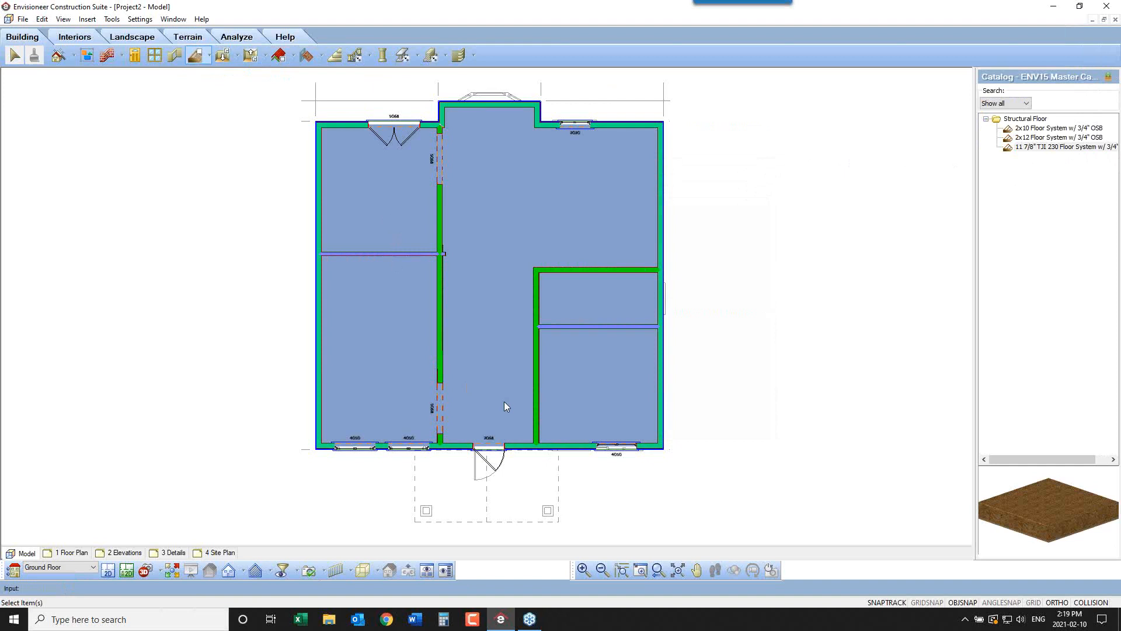
Adjust the floor elements in the view filter to show the floor joists in plan
left_click(282, 570)
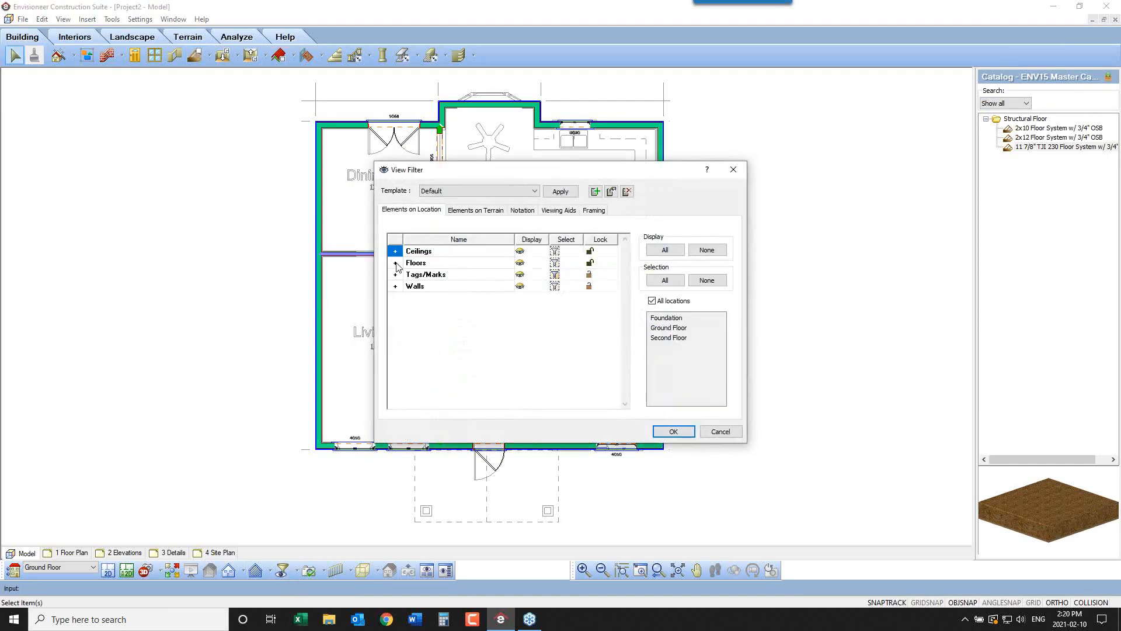
left_click(395, 263)
left_click(520, 298)
left_click(672, 430)
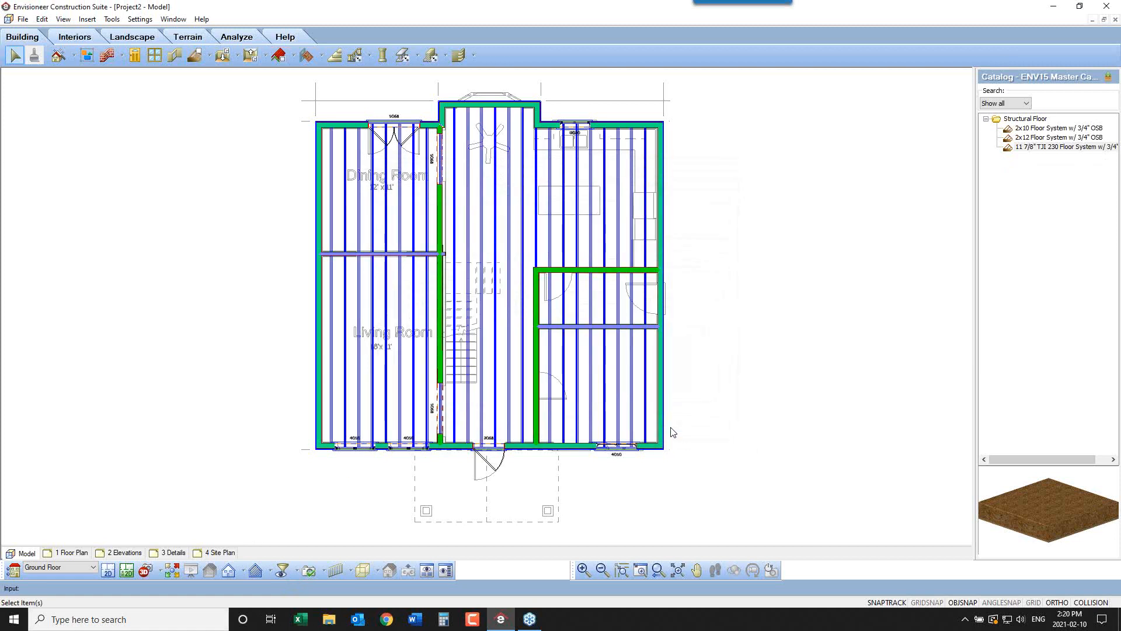
Set the joist direction of the placed structural floor system to 0°
left_click(663, 245)
left_click(661, 241)
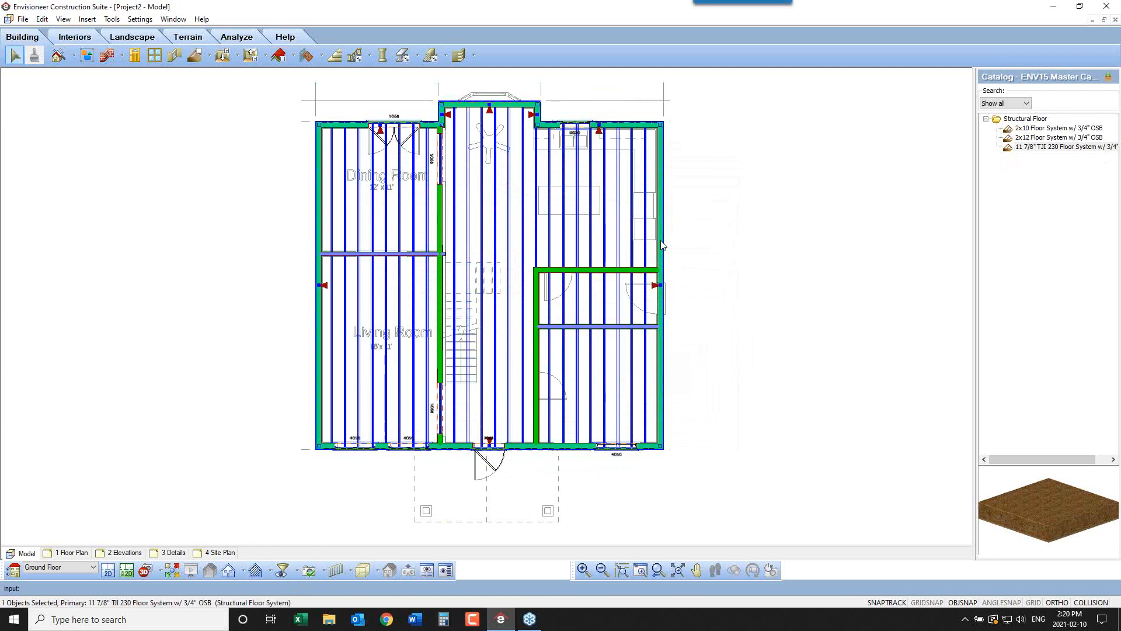
right_click(662, 245)
left_click(700, 264)
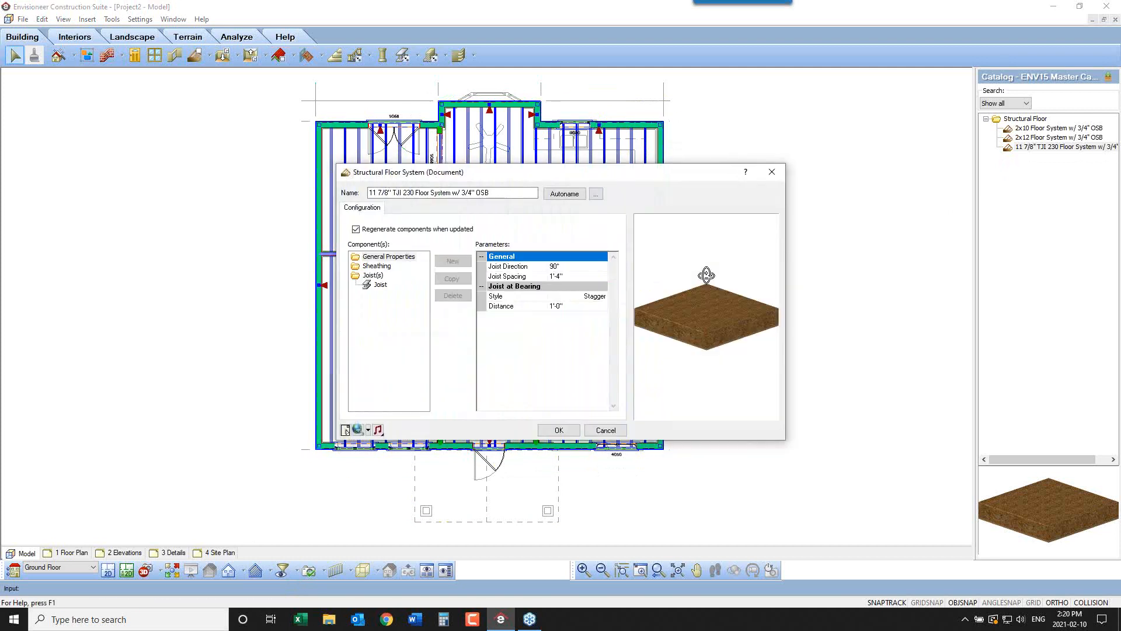
left_click(561, 267)
type("0")
key("Tab")
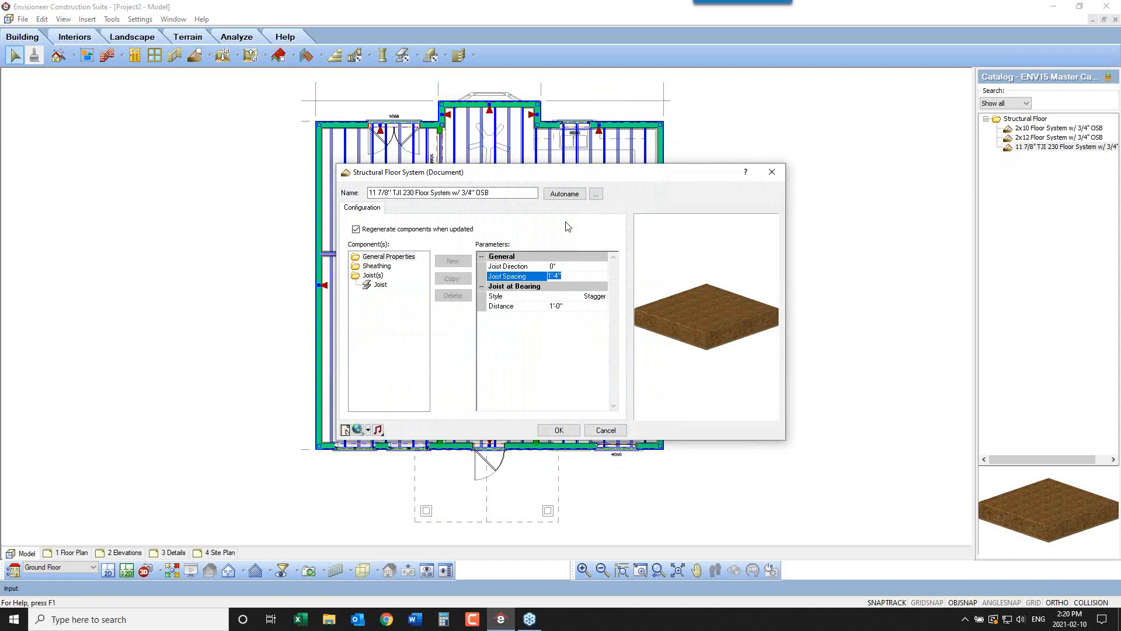
left_click_drag(501, 176, 814, 135)
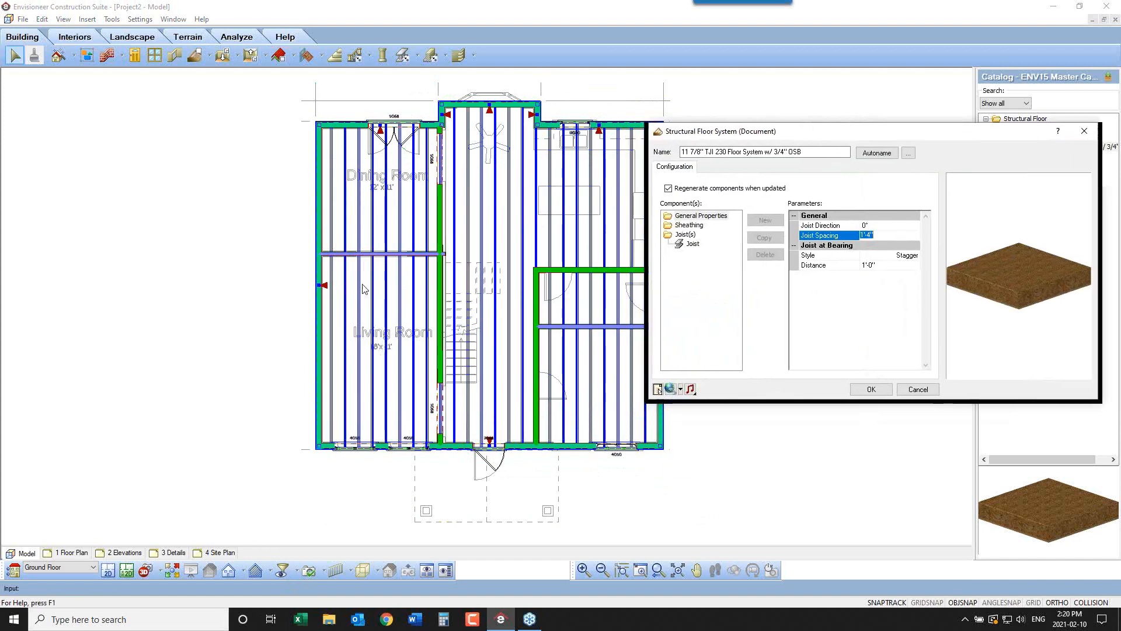
left_click(872, 387)
left_click(601, 328)
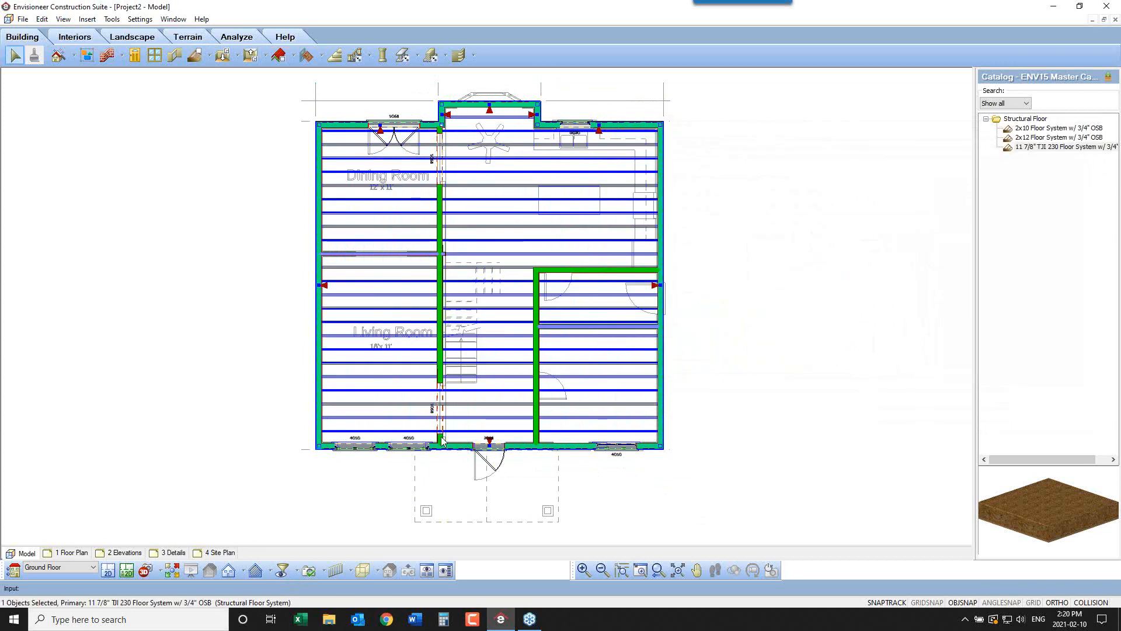
Insert a bearing line in the structural floor along the dining and living room load-bearing wall, from the rear wall to the front wall
right_click(737, 151)
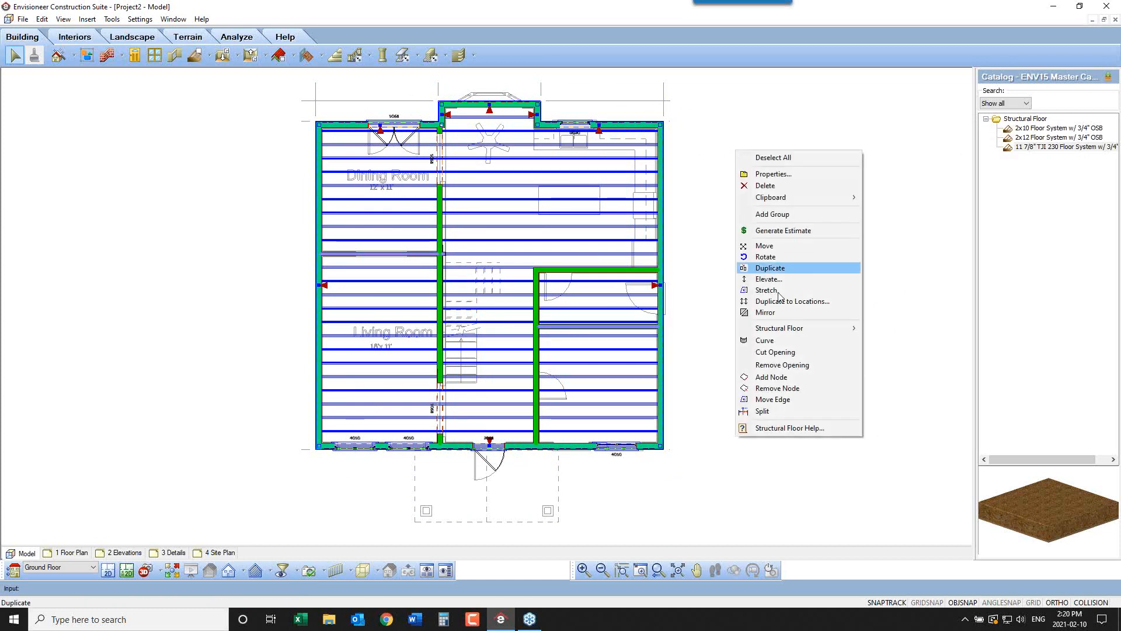
mouse_move(793, 335)
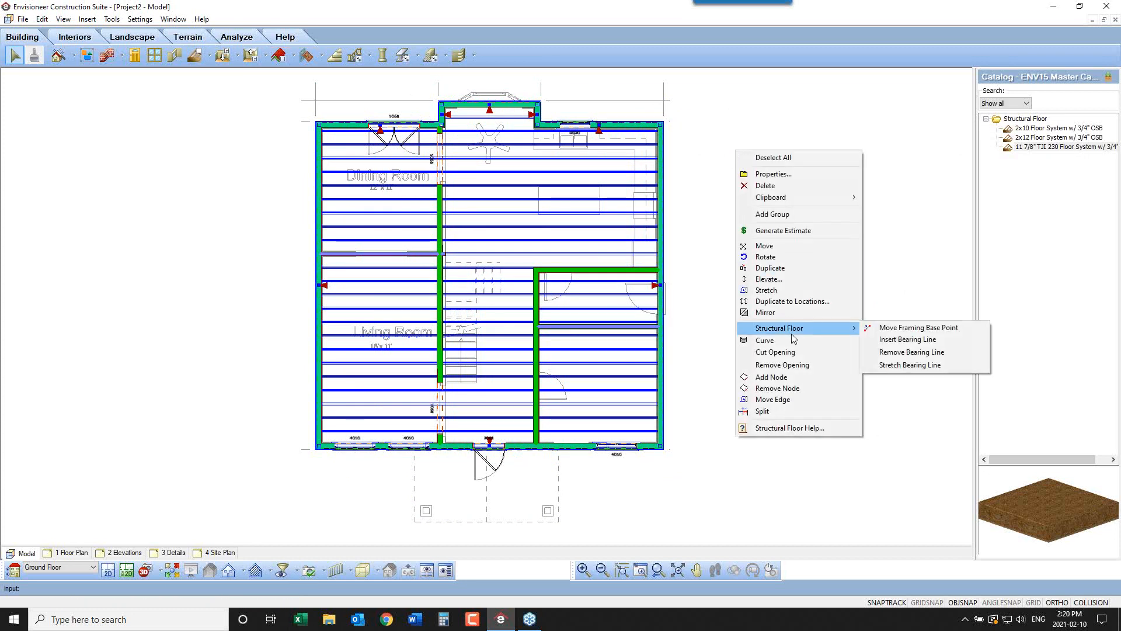
left_click(907, 339)
left_click(440, 125)
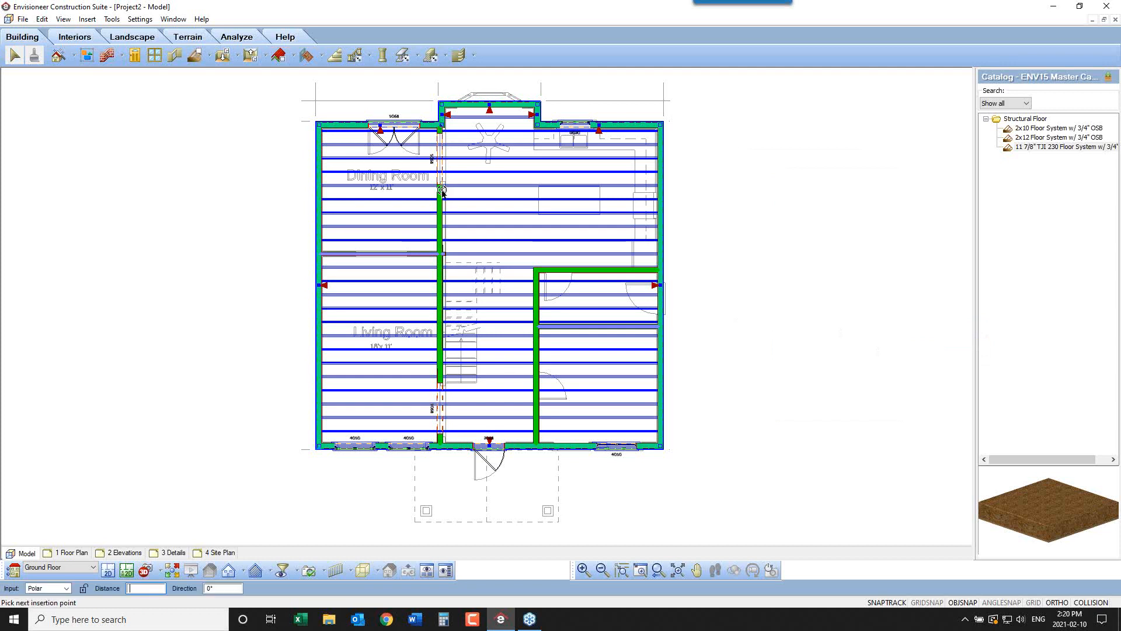
left_click(440, 446)
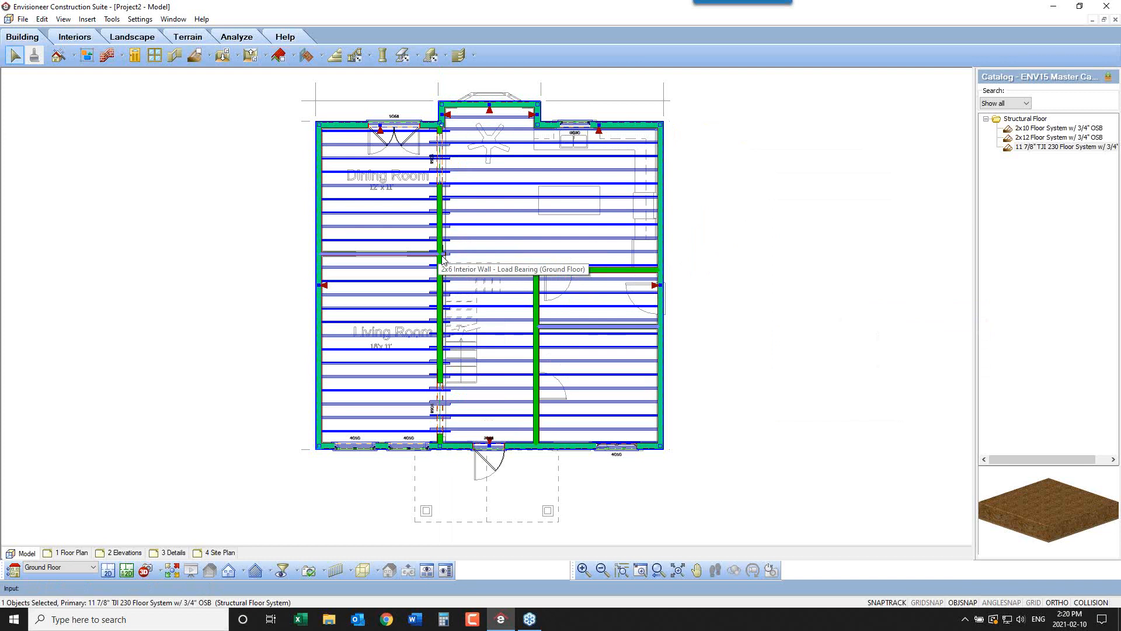
Place an 8/12 Slope Hip Roof - Shingles over the building's perimeter
left_click(276, 62)
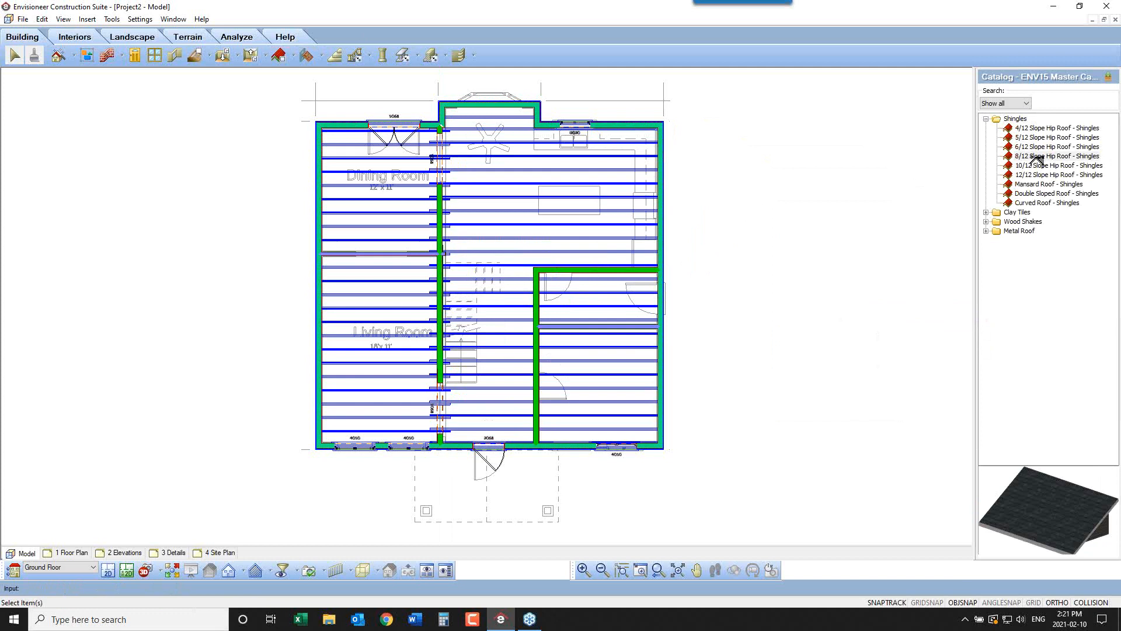
left_click(1033, 158)
left_click(482, 251)
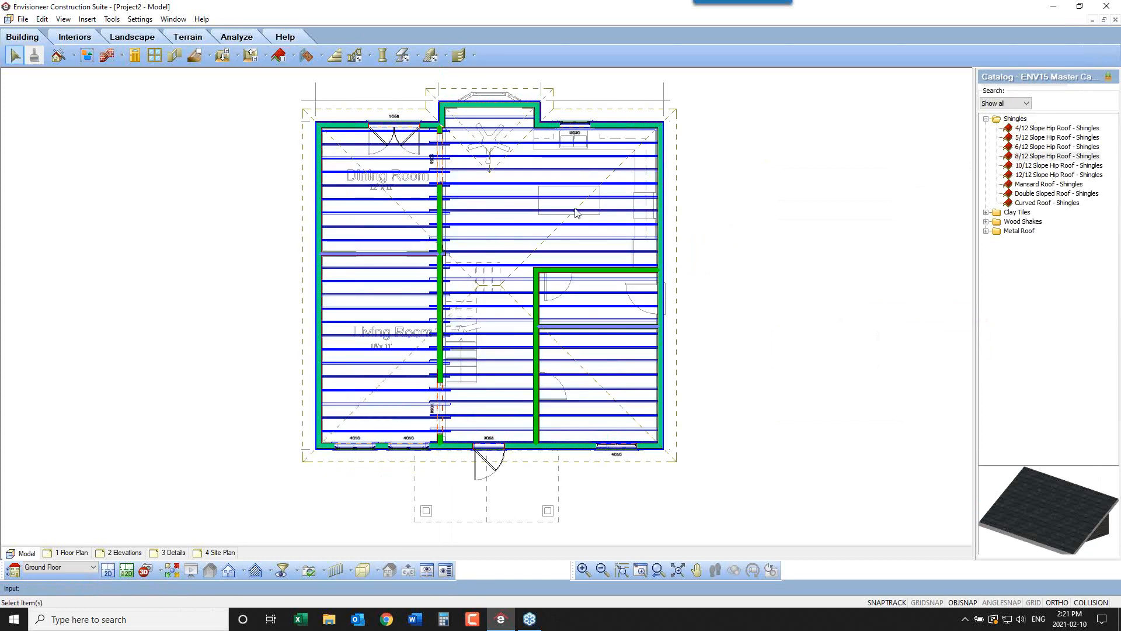
Hide the floors and the imported drafting in the view filter
left_click(282, 570)
left_click(525, 264)
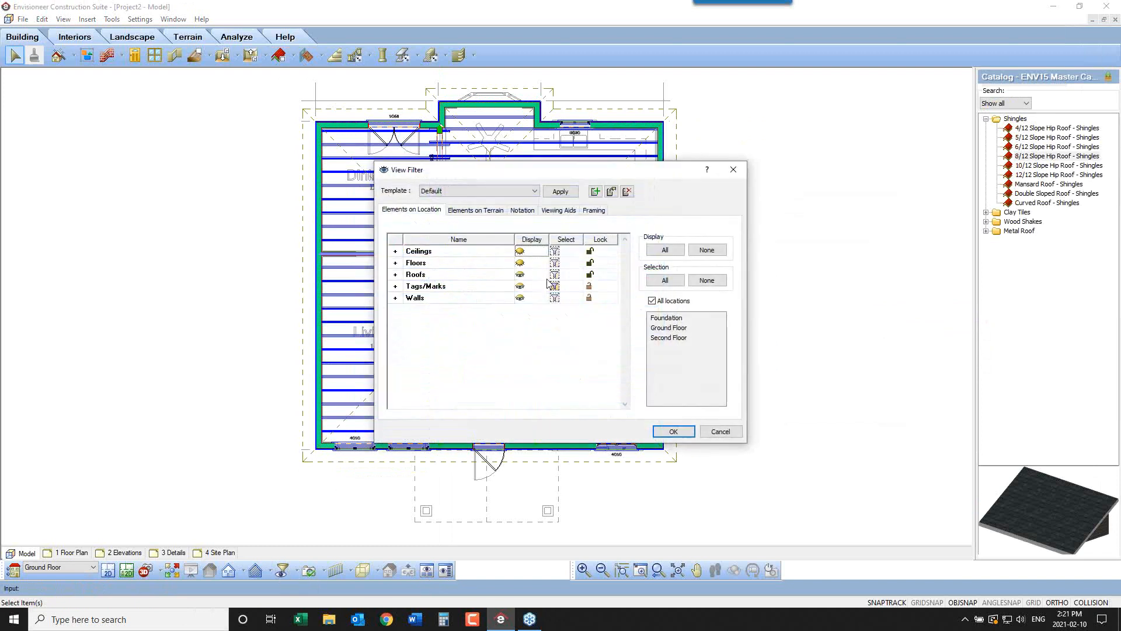
left_click(524, 211)
left_click(520, 250)
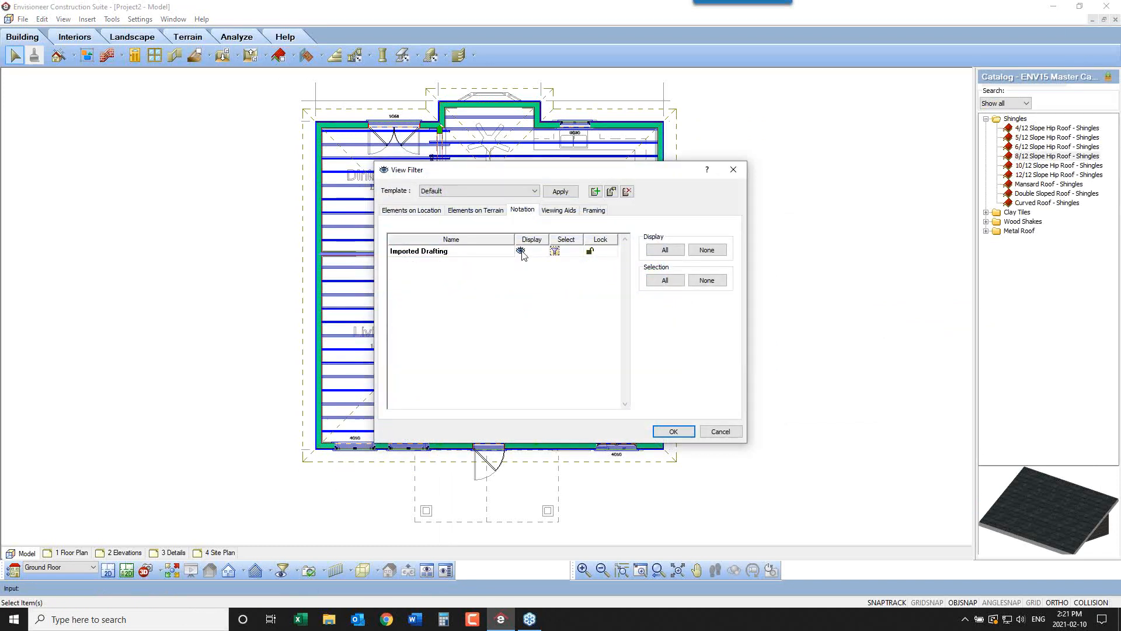
left_click(672, 431)
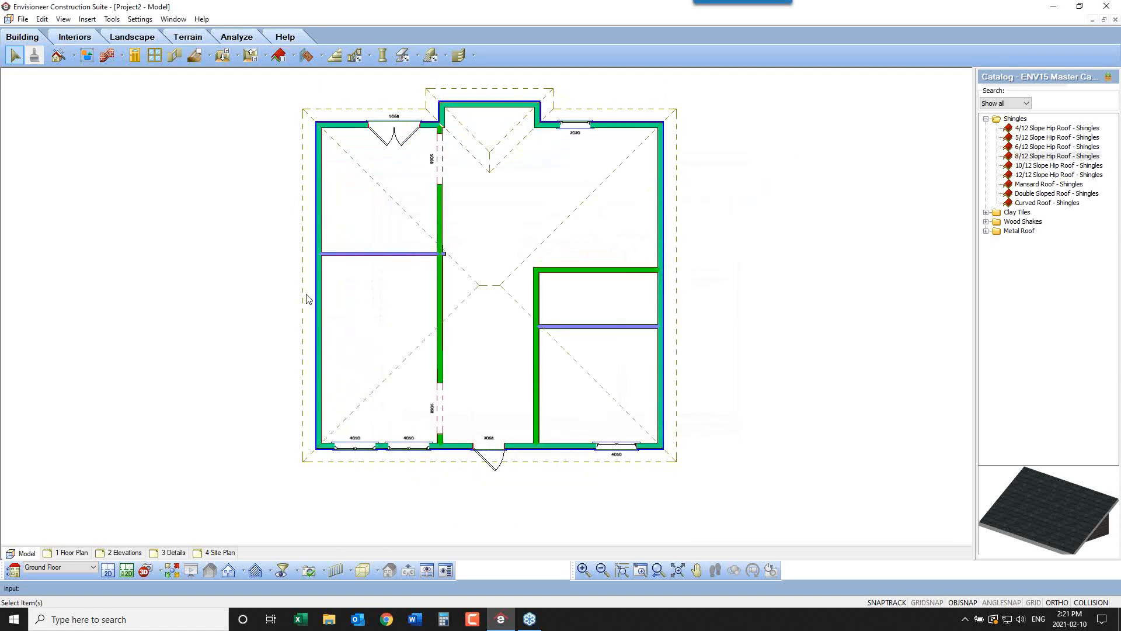
Set the hip roof's two side edges to a slope value of 6 in 12 and an overhang of 2'-0"
left_click(303, 414)
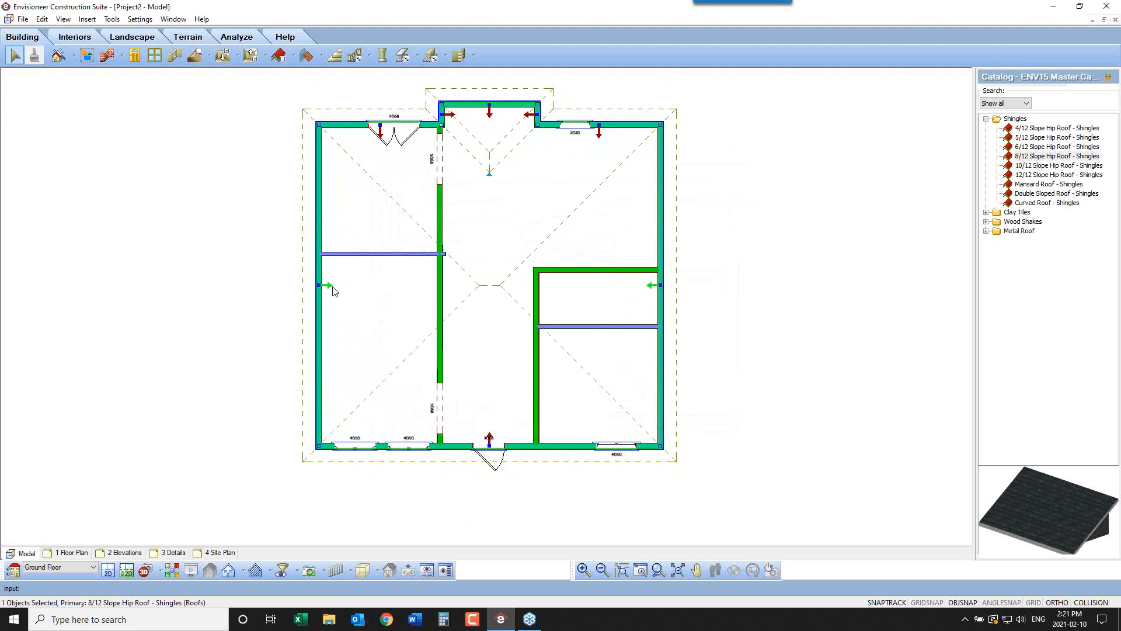
right_click(716, 194)
left_click(752, 221)
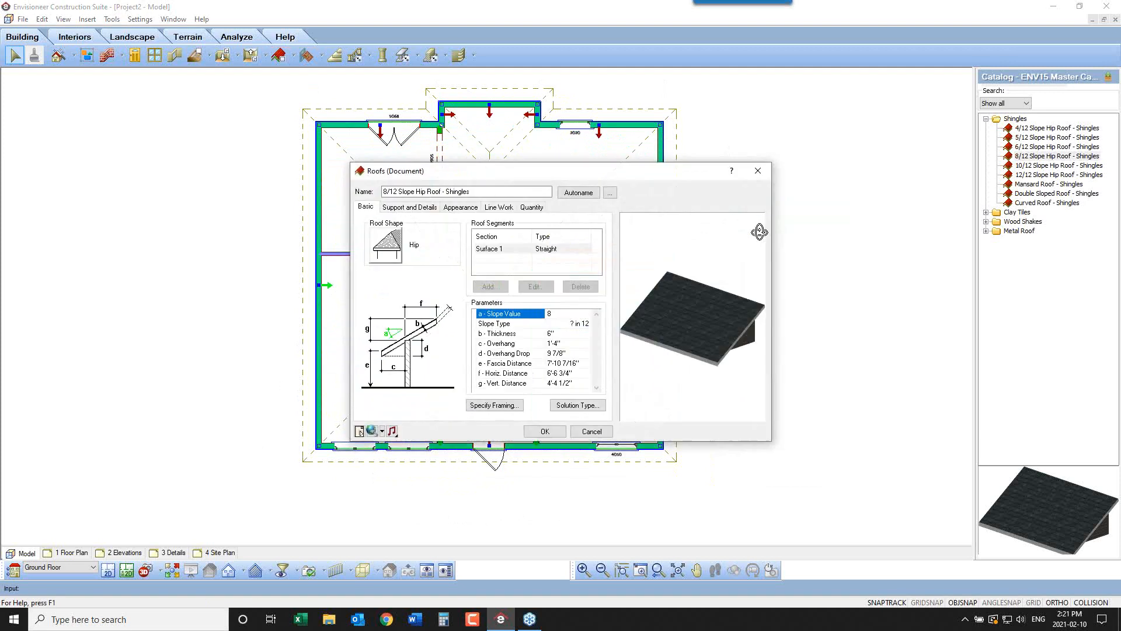
left_click(561, 316)
type("6")
key("Tab")
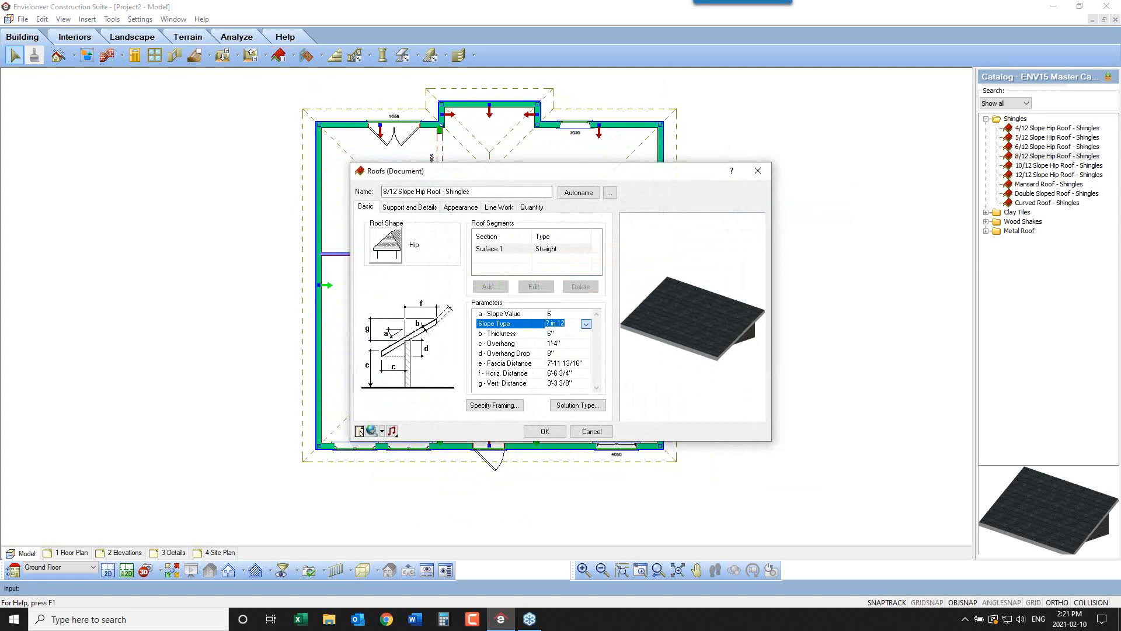
left_click(555, 343)
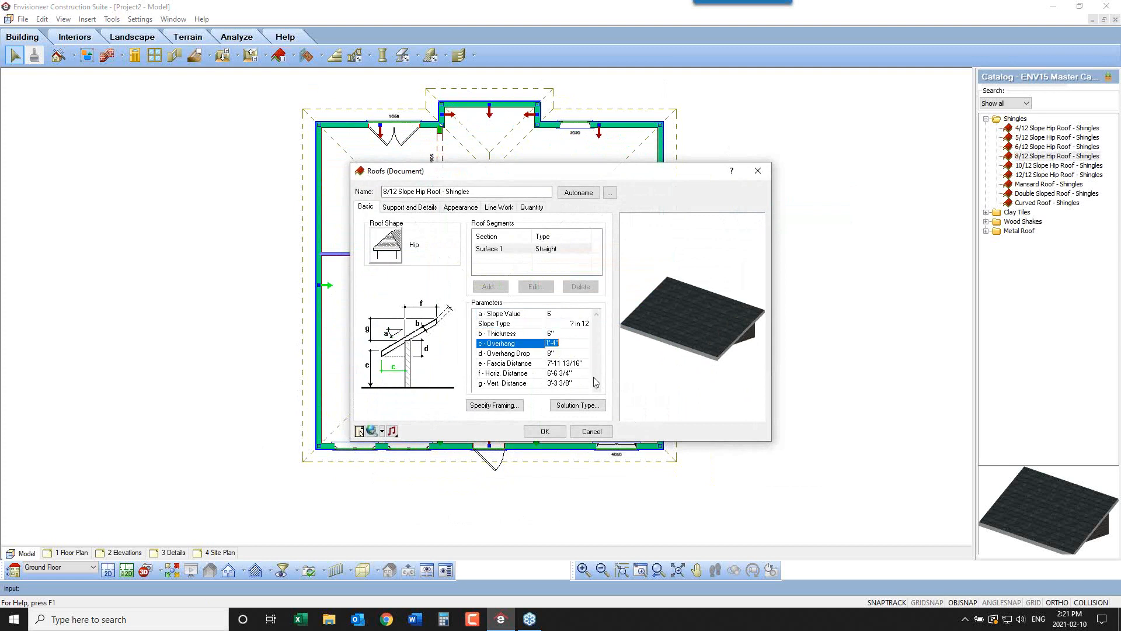
type("2")
key("Tab")
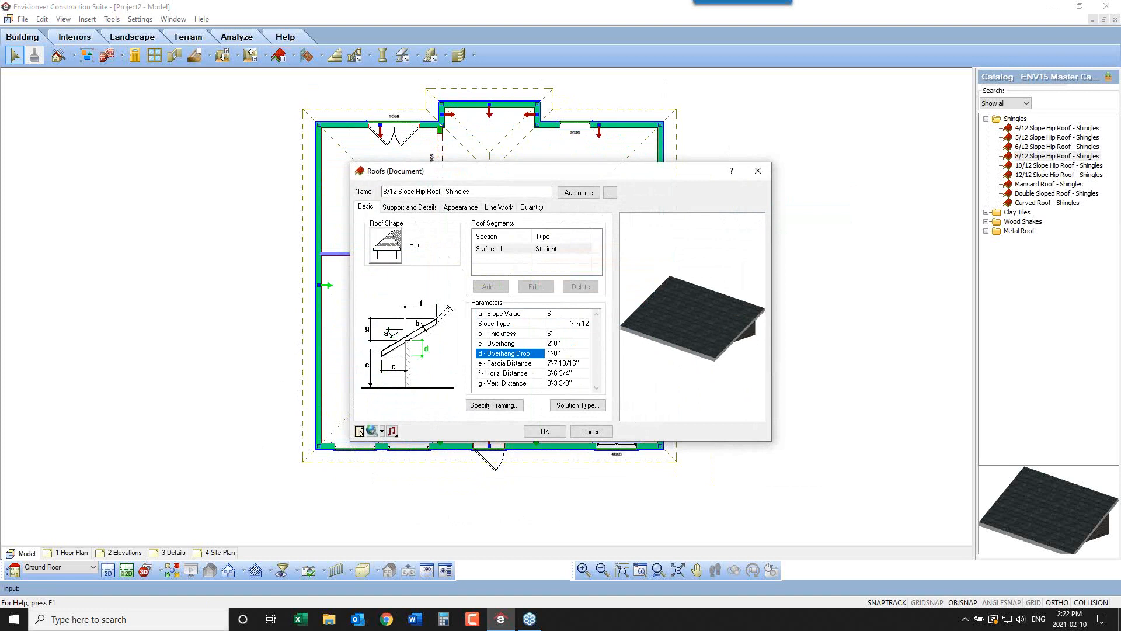
Change the roof shape of the two side edges to Gable and apply the roof edits
left_click(400, 249)
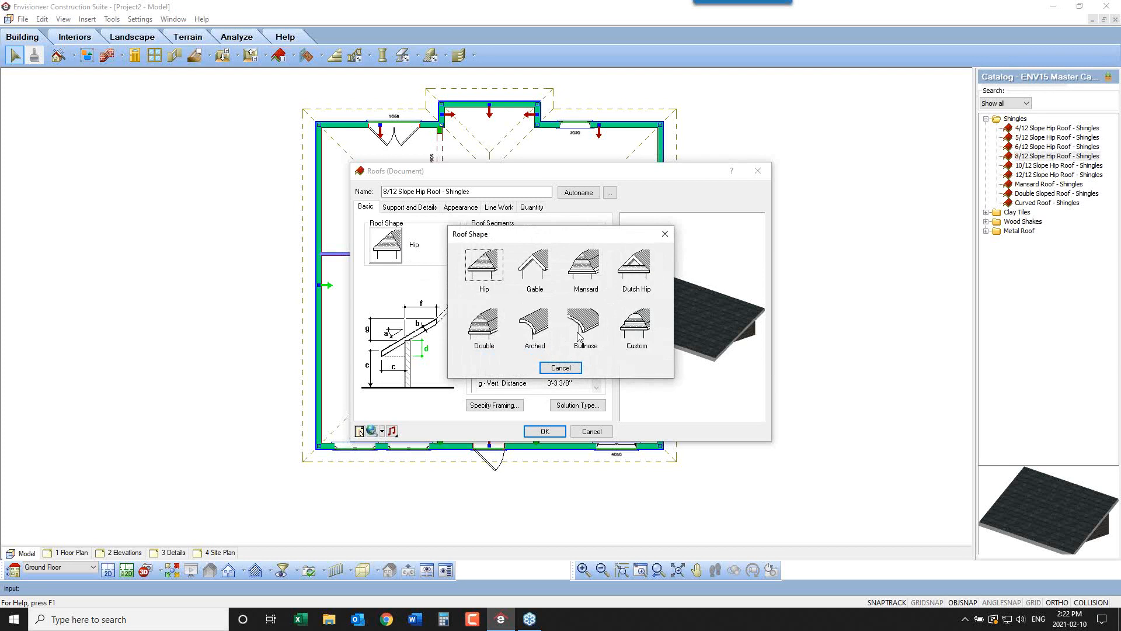
left_click(535, 267)
left_click(544, 432)
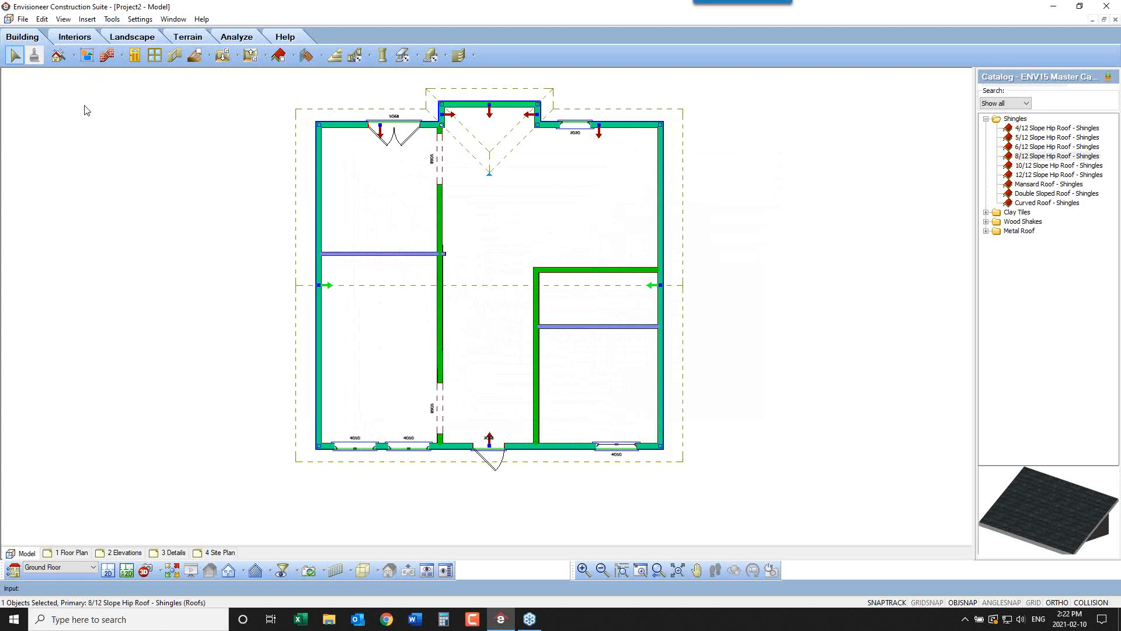
Generate the project estimate and enlarge its quantity report to show all columns
left_click(111, 19)
mouse_move(128, 74)
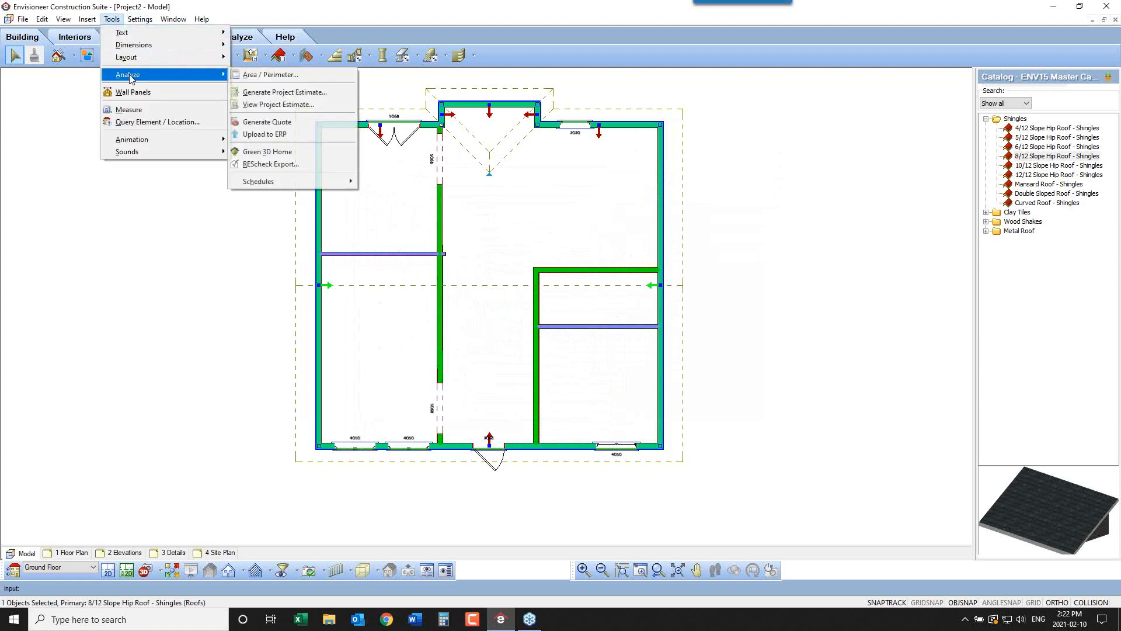
left_click(272, 95)
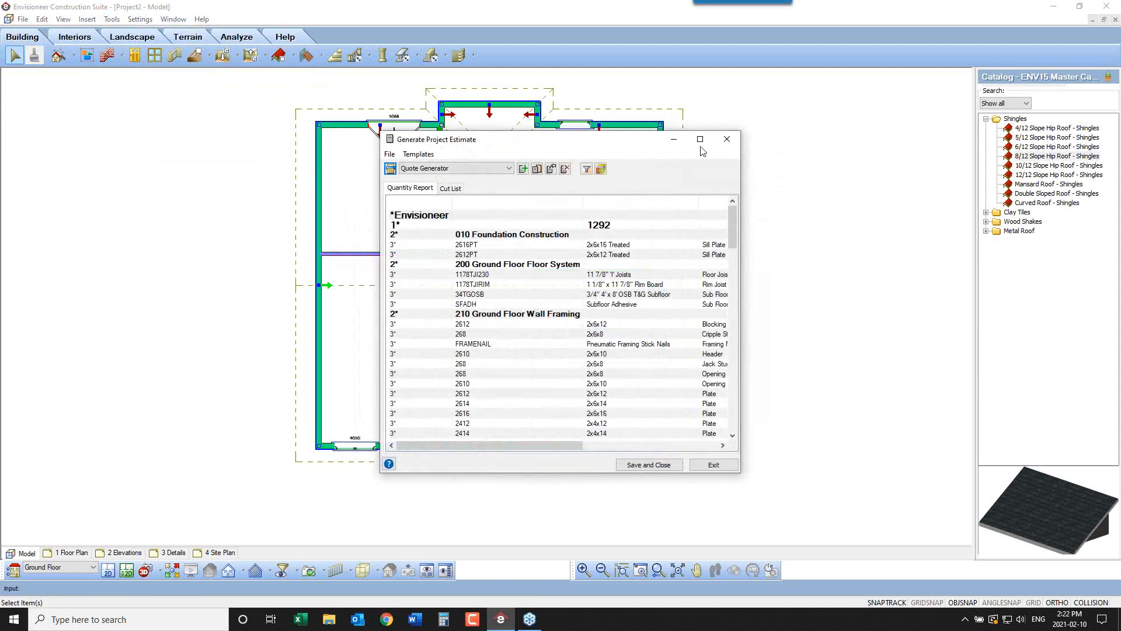
left_click(700, 139)
left_click_drag(729, 67, 330, 70)
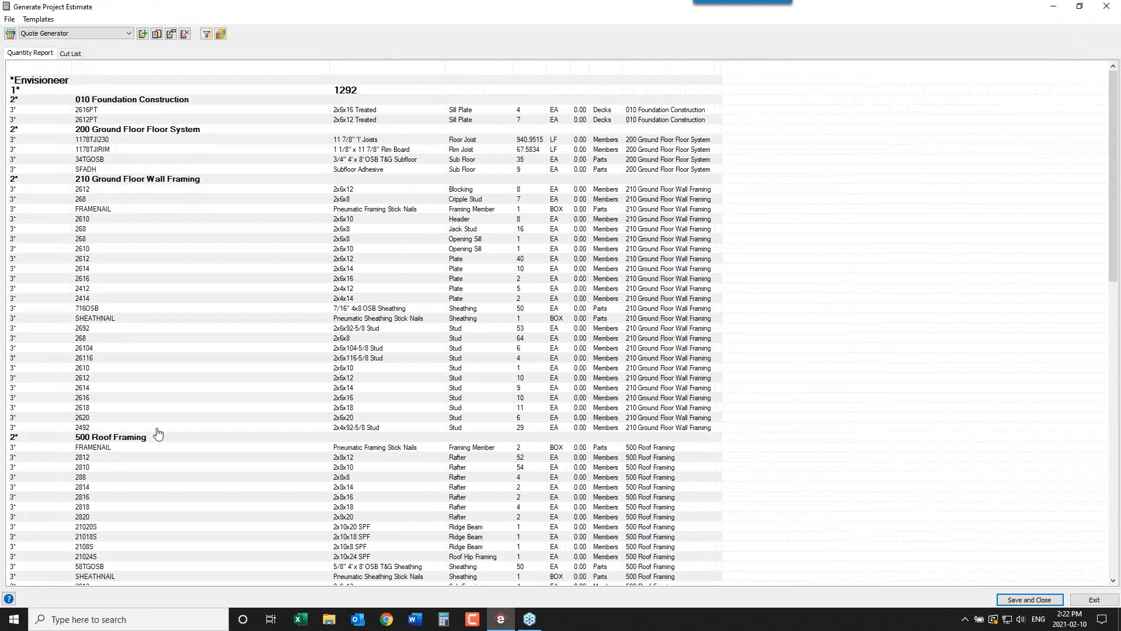
Examine the 500 Roof Framing and 510 Roof Finishes items in the quantity report, from rafters to ridge vent
left_click(118, 440)
left_click_drag(1114, 249, 1115, 387)
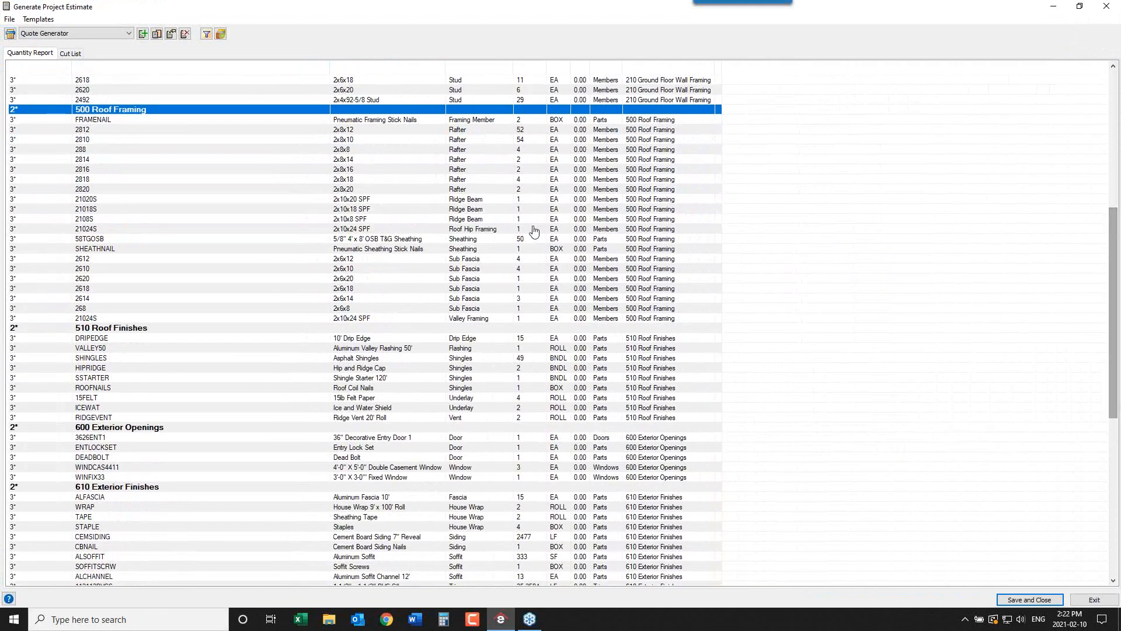
left_click(412, 131)
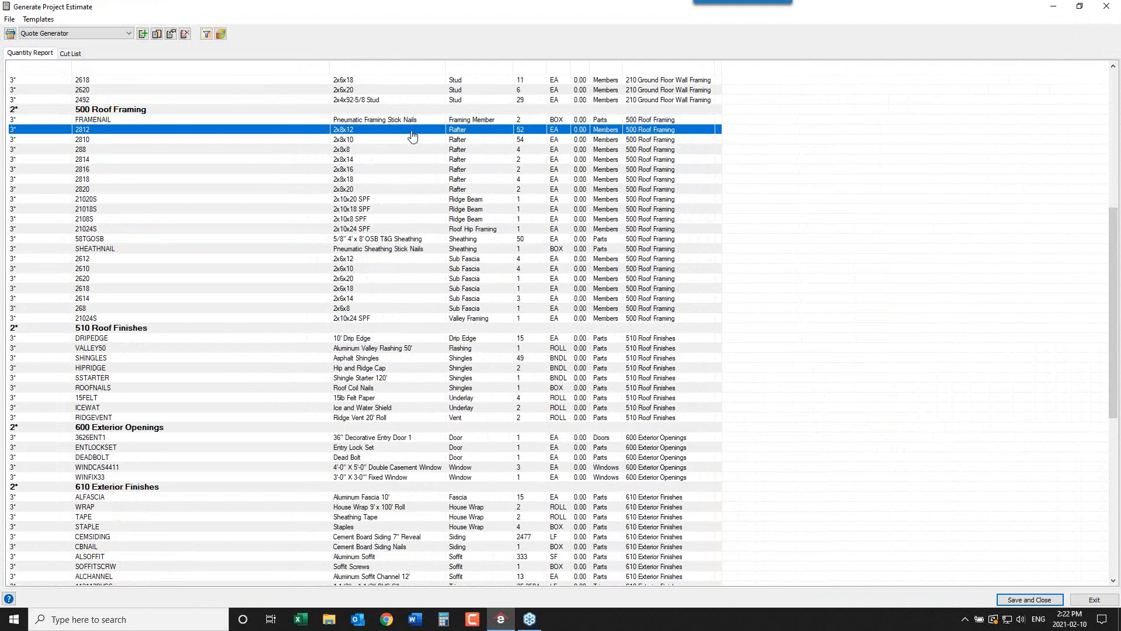
left_click(378, 219)
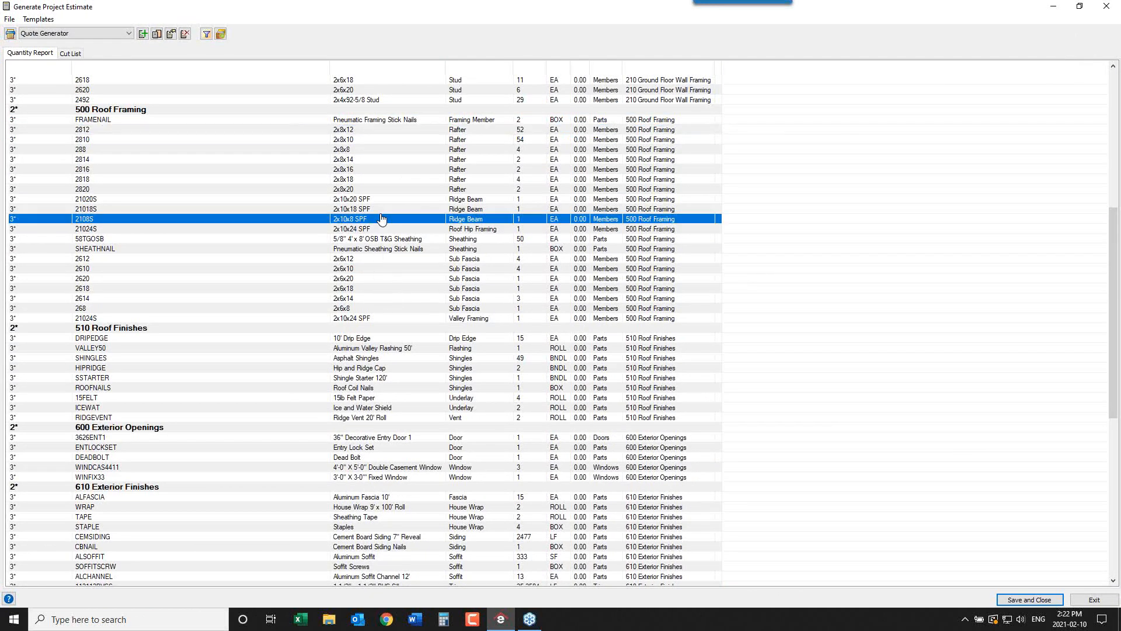
left_click(367, 280)
left_click(380, 259)
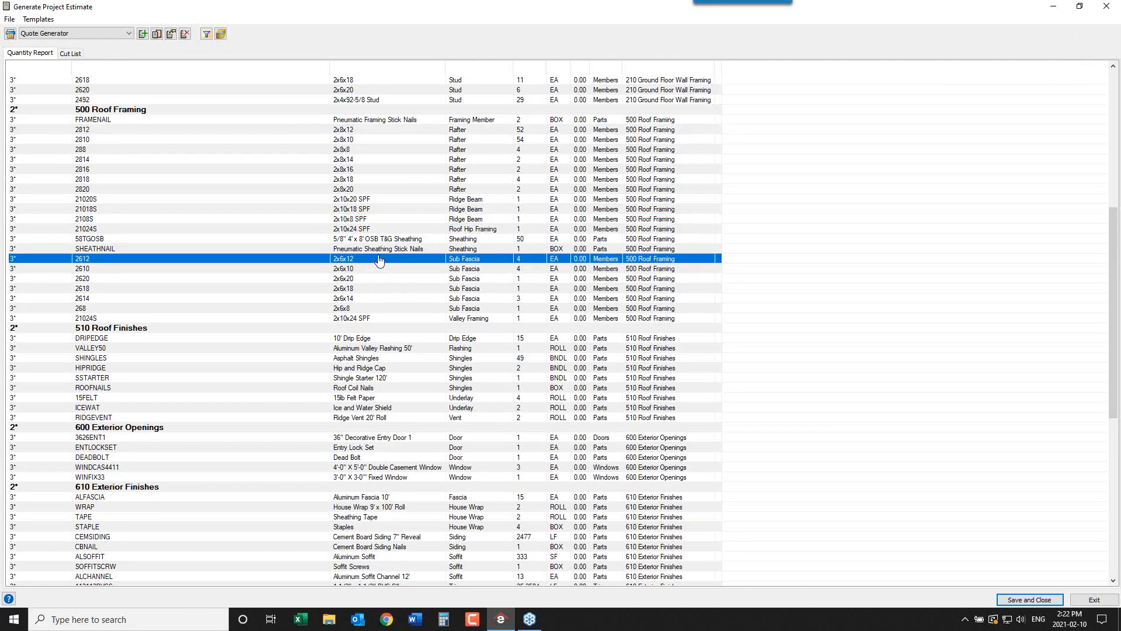
left_click(377, 240)
left_click(375, 319)
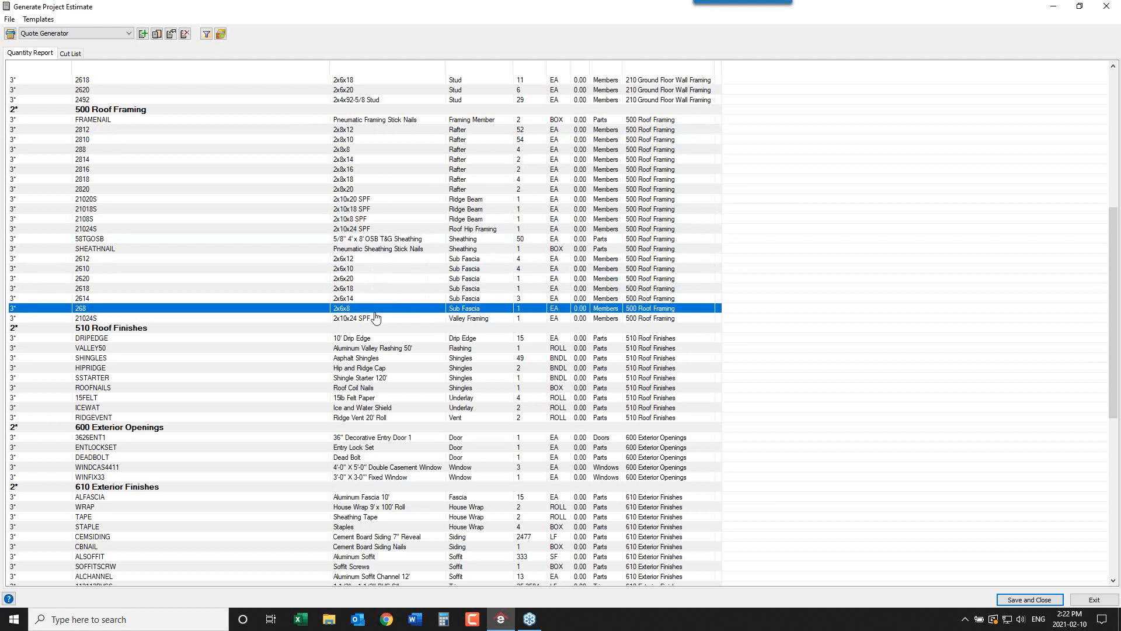
left_click(370, 338)
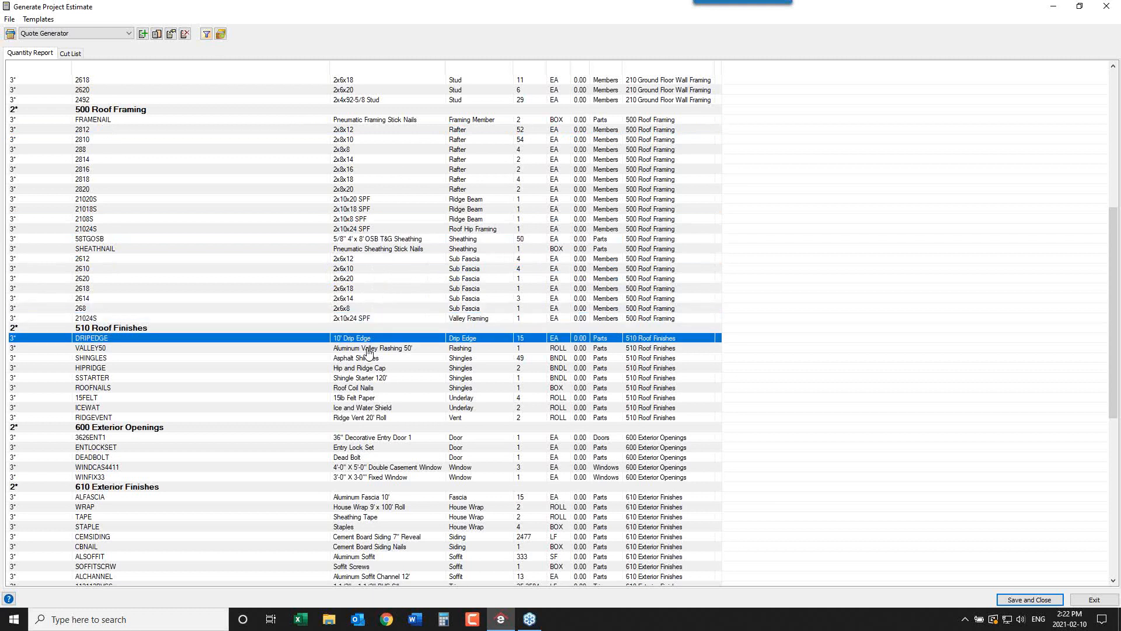
left_click(368, 349)
left_click(373, 378)
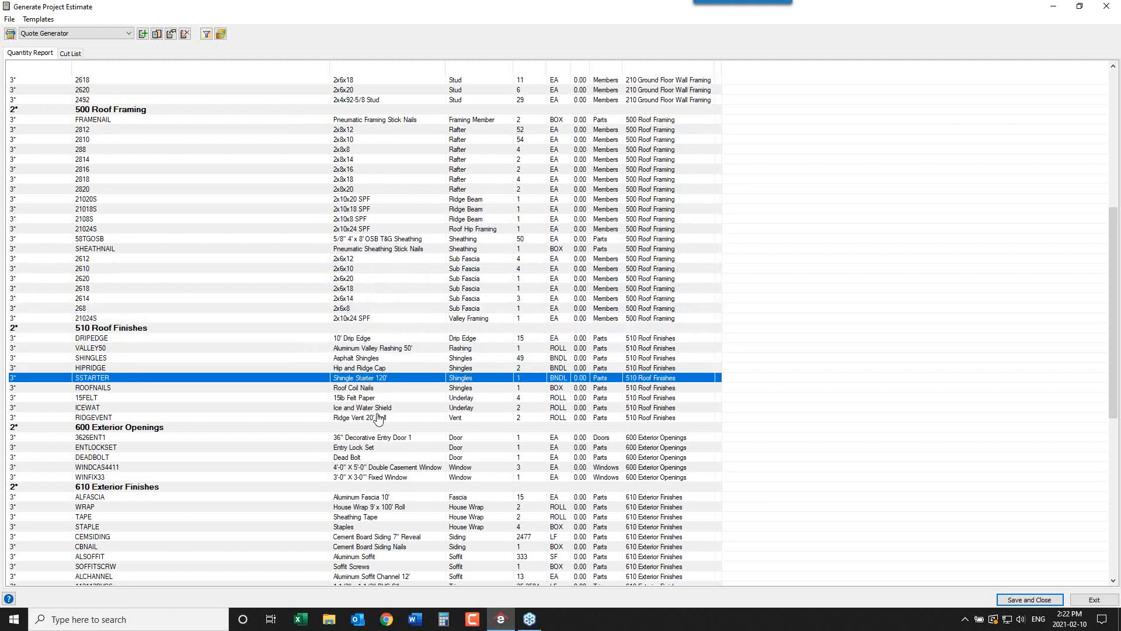
left_click(379, 417)
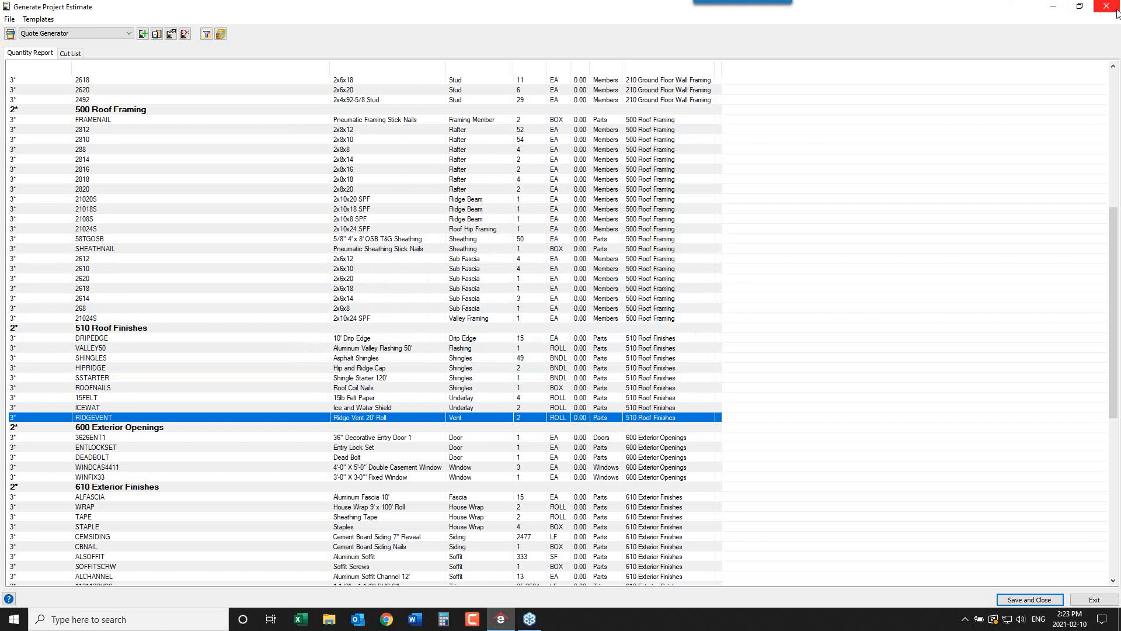
Check the available estimate report formats and close the project estimate
left_click(100, 33)
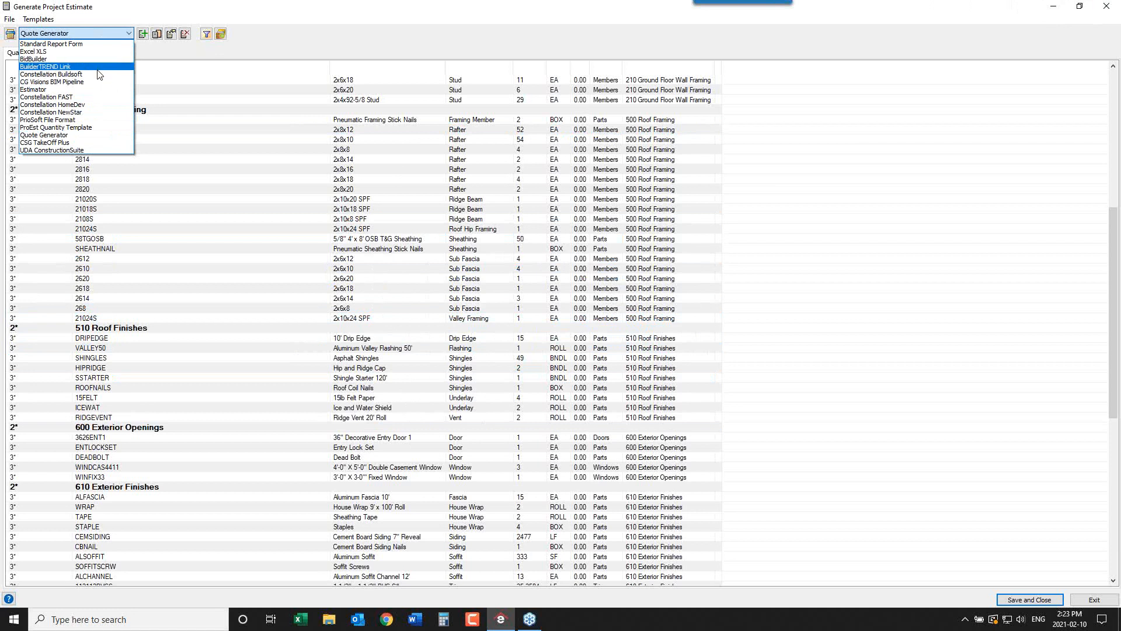
left_click(1111, 4)
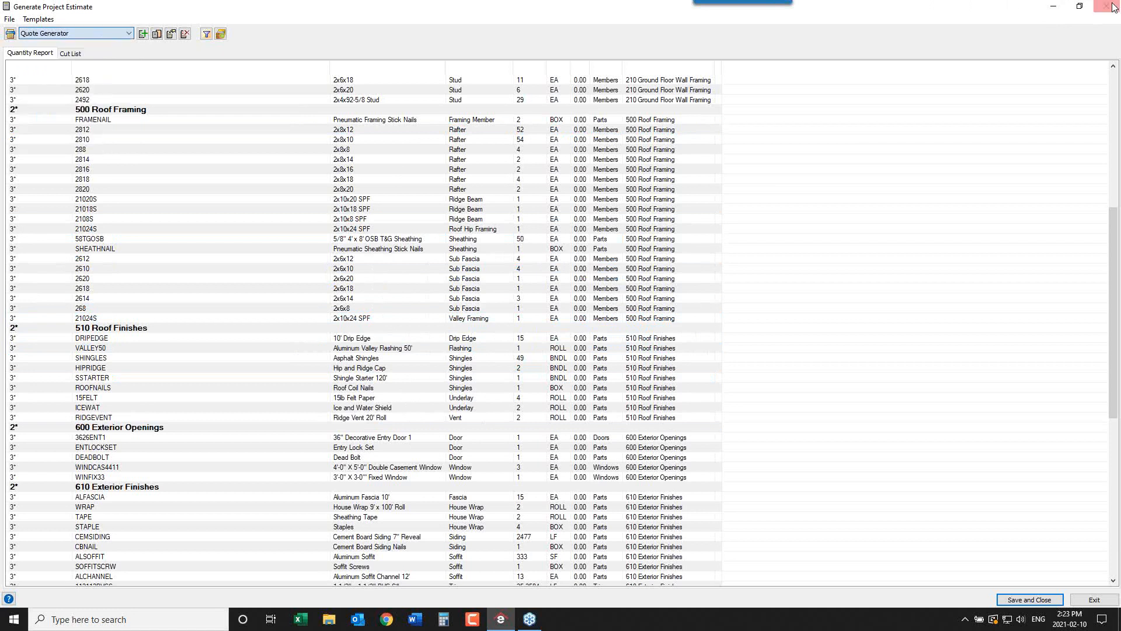
left_click(1109, 5)
Generate a quote from the project, switching to Quote Generator and loading the material list
left_click(111, 19)
mouse_move(132, 76)
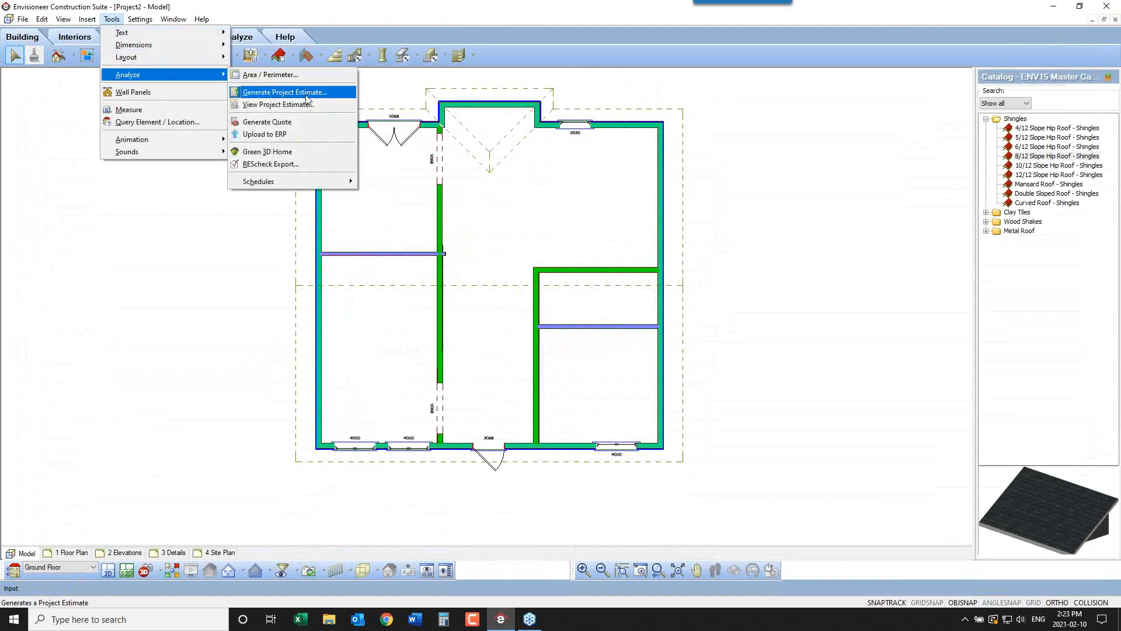
left_click(262, 122)
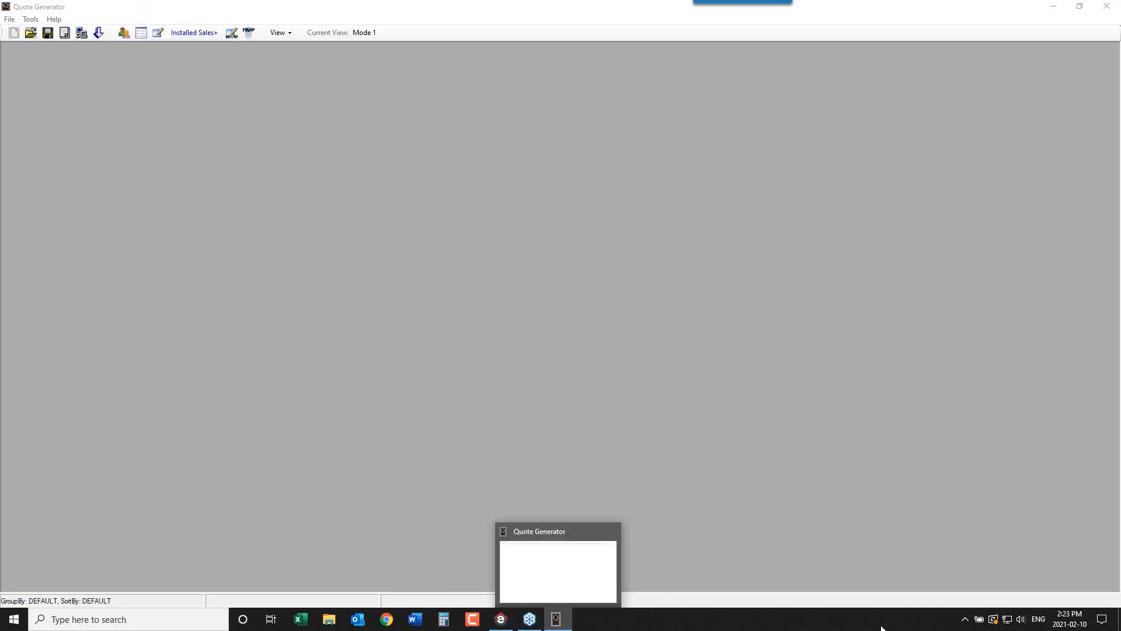
left_click(587, 359)
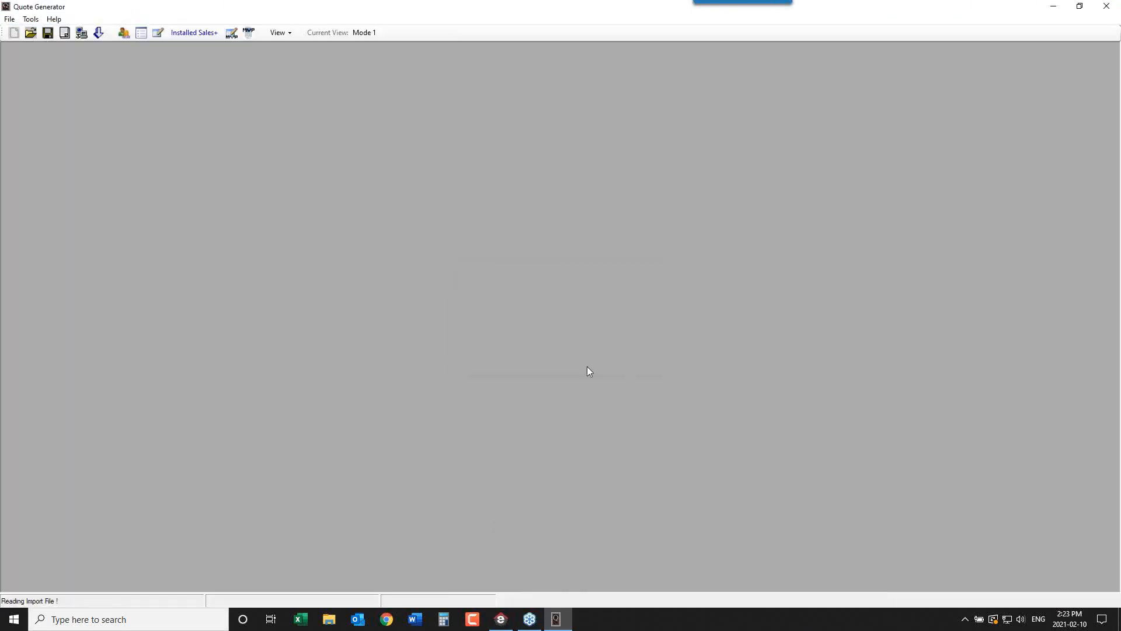
left_click(636, 345)
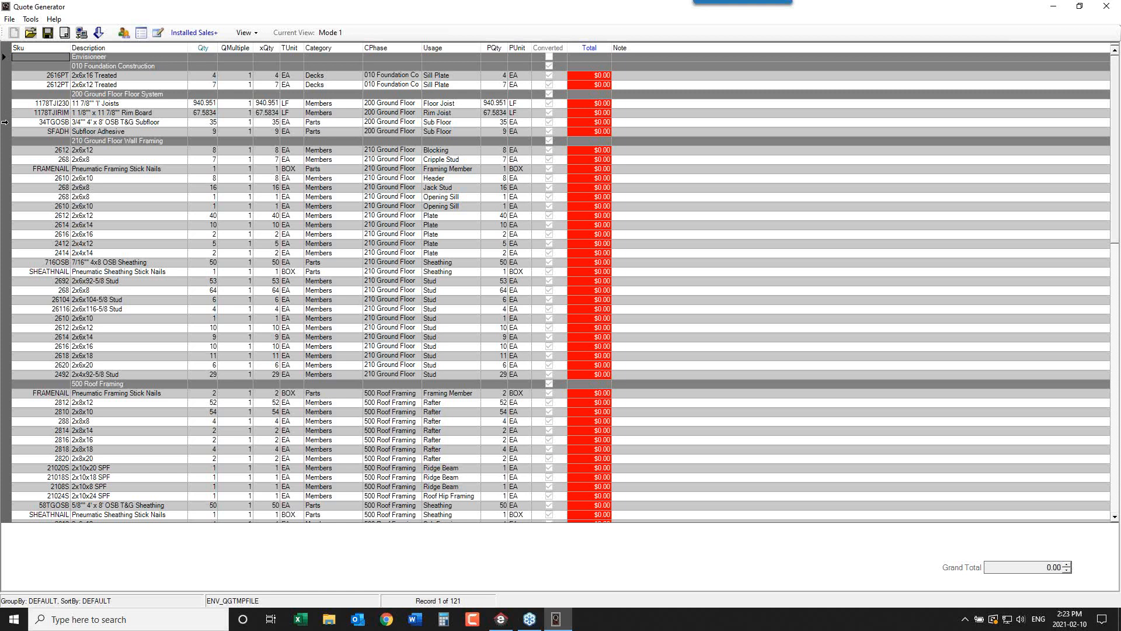
Review the quote's line items through the 999 Measurements group and the row actions offered for the subfloor and casing items
left_click(5, 123)
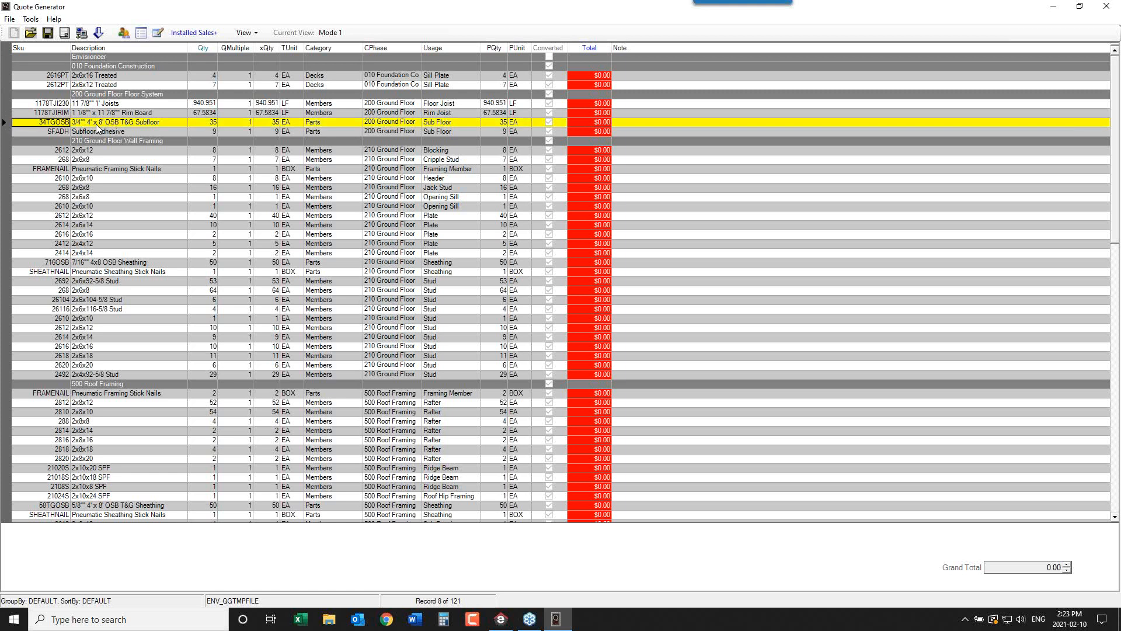
right_click(6, 123)
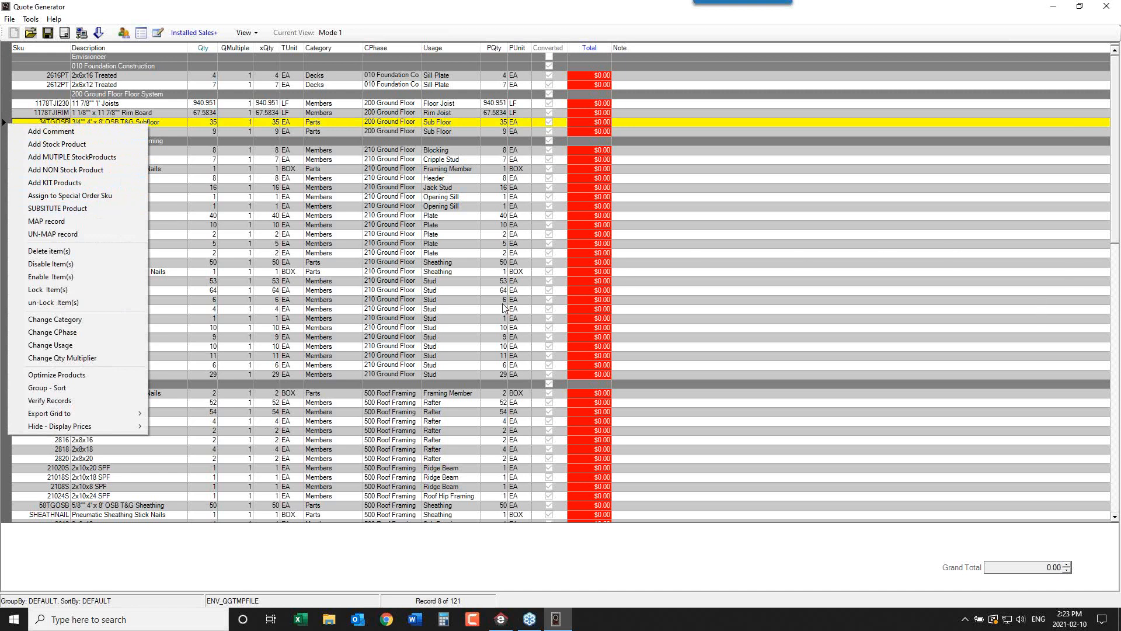
left_click(458, 300)
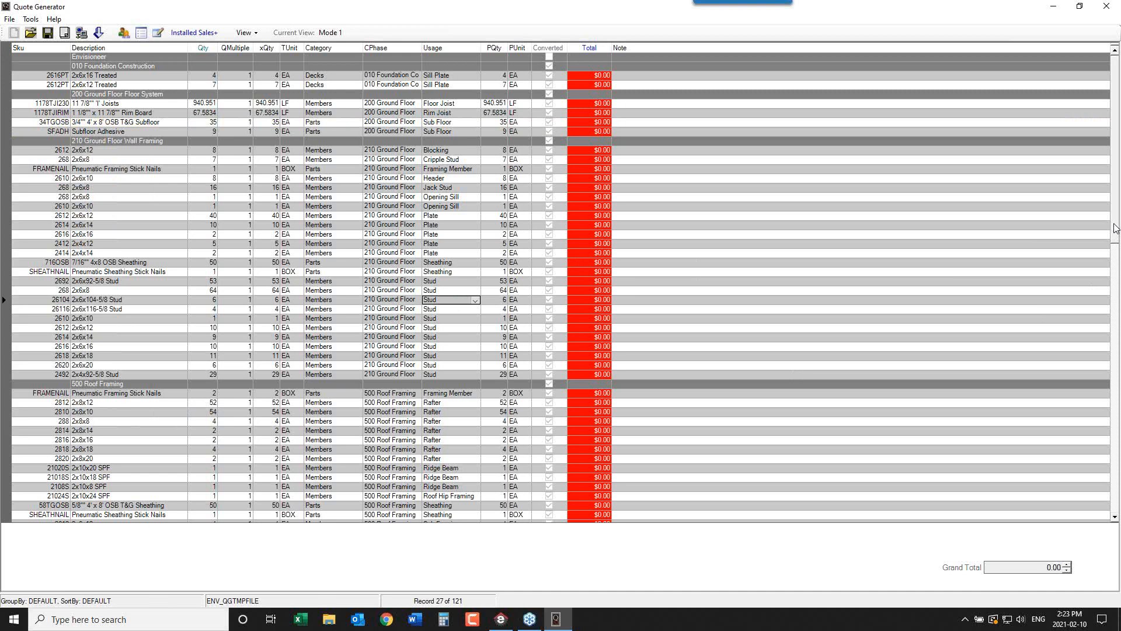
left_click_drag(1116, 228, 1117, 510)
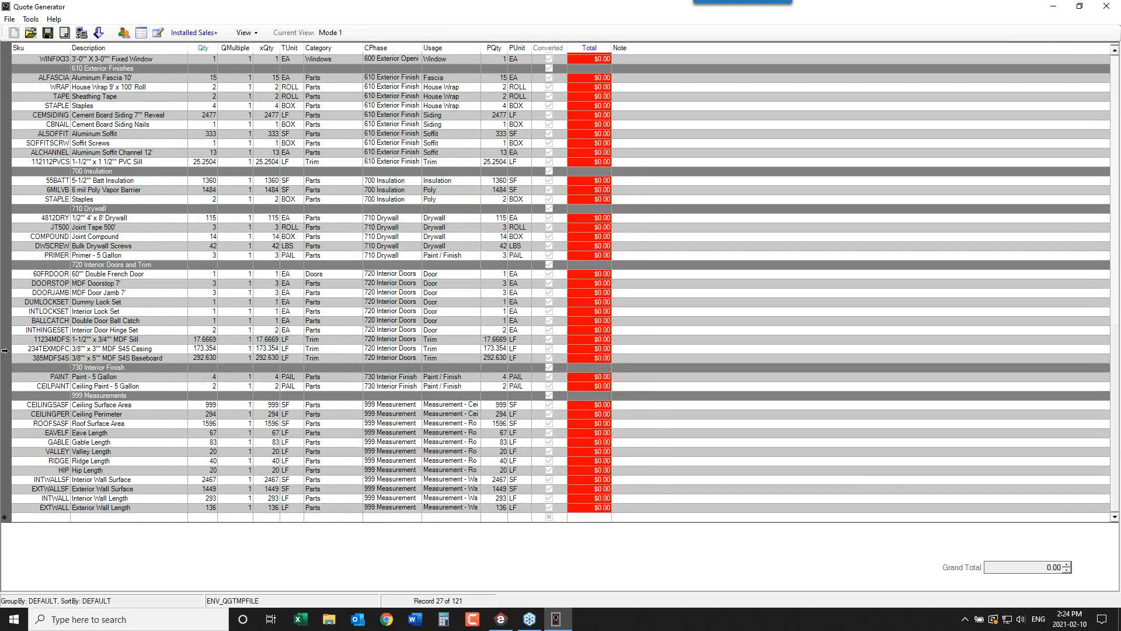
left_click(4, 349)
right_click(5, 350)
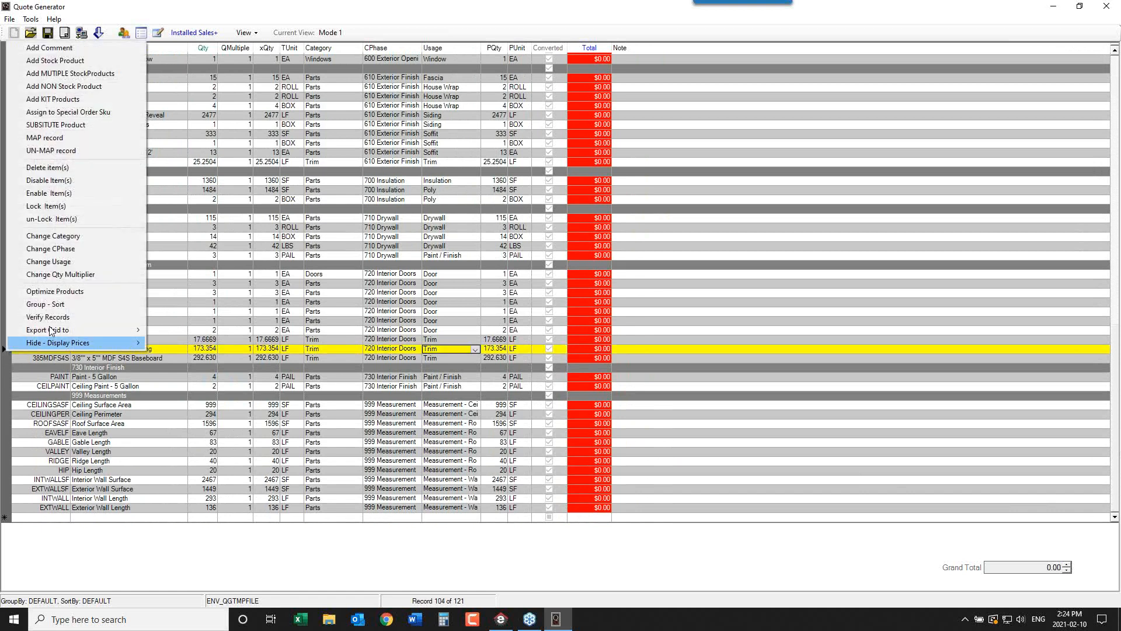
left_click(264, 142)
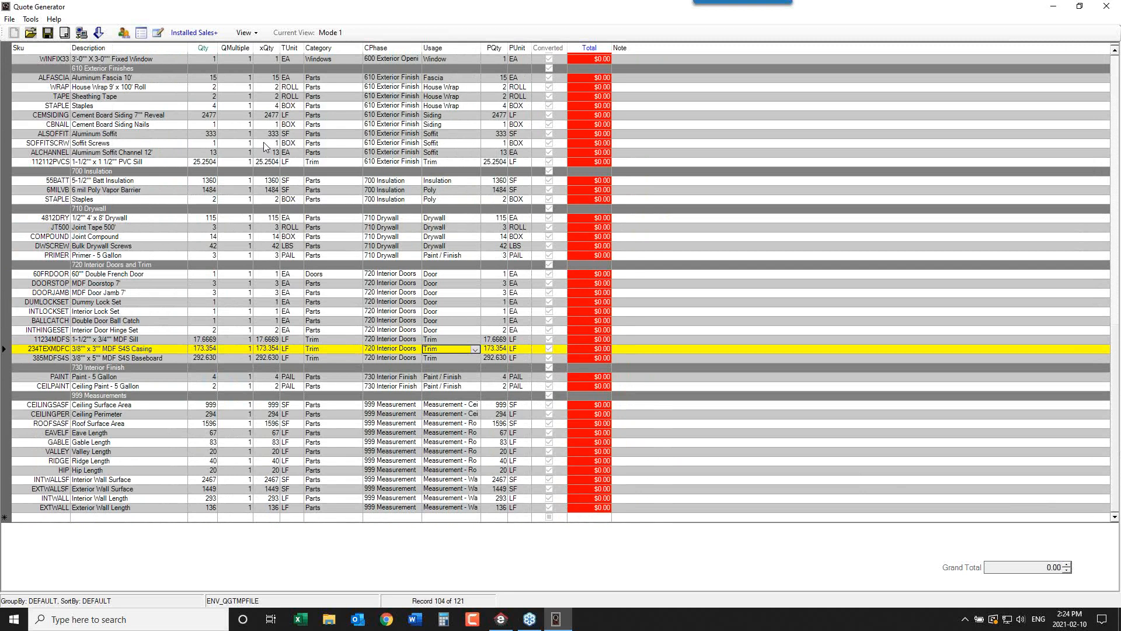
left_click(264, 142)
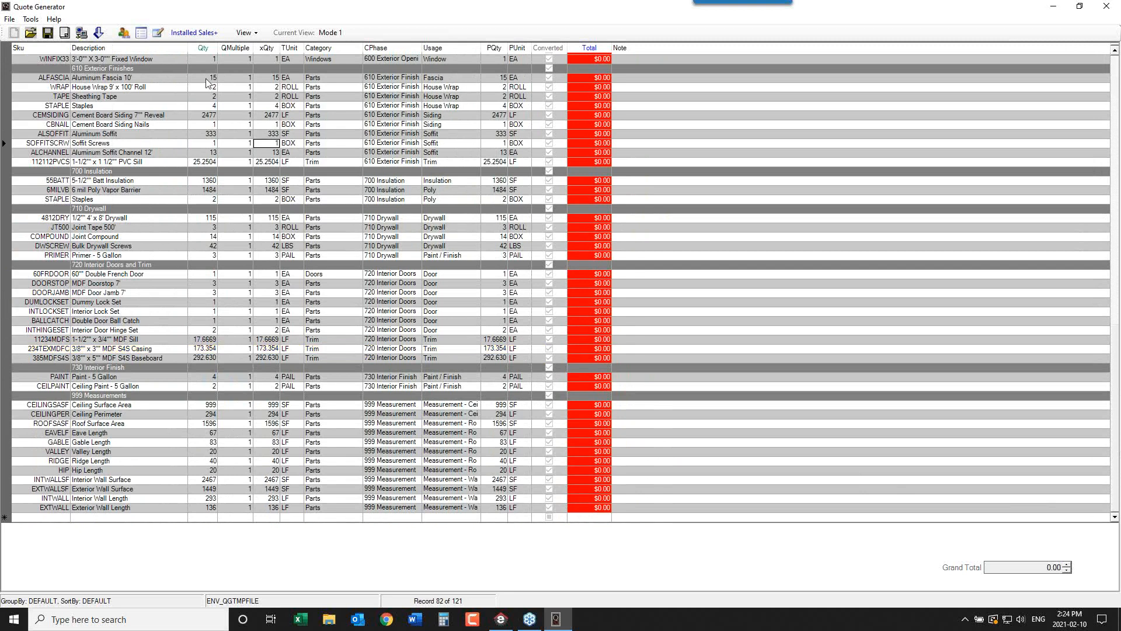
Start an export of the quote to POS and look through the list of available destination applications
left_click(12, 22)
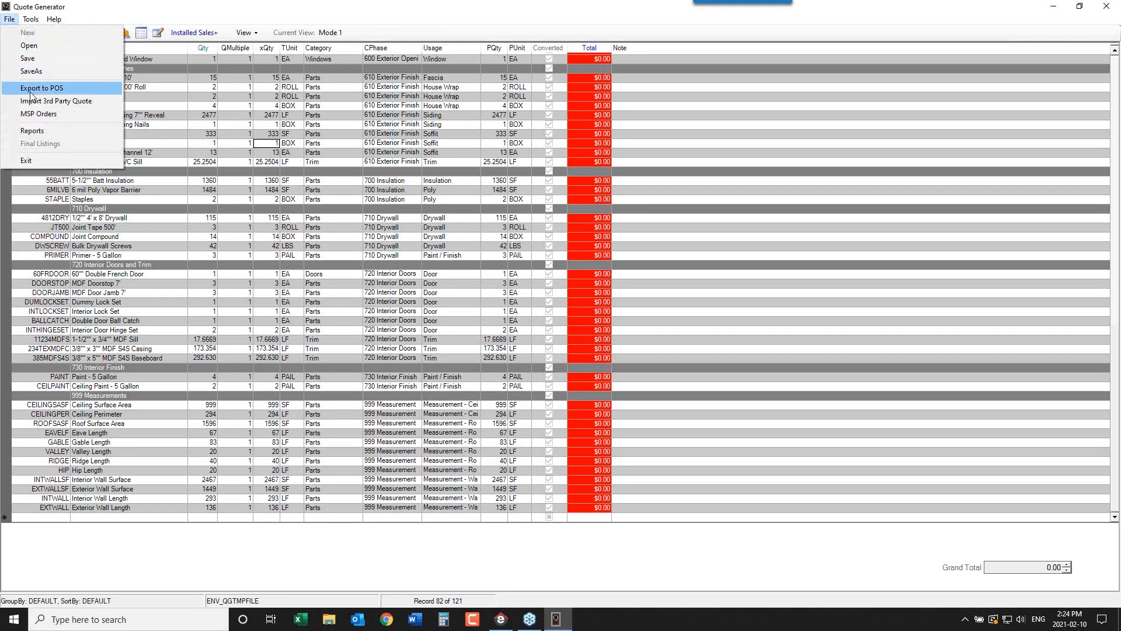
left_click(65, 93)
left_click(666, 338)
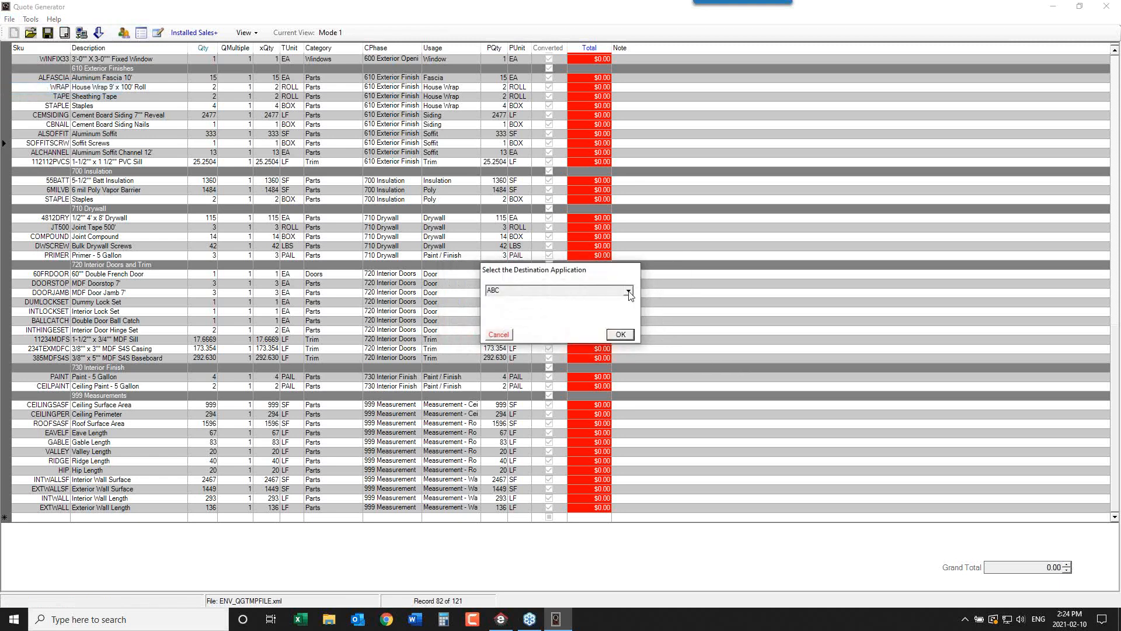
left_click(628, 291)
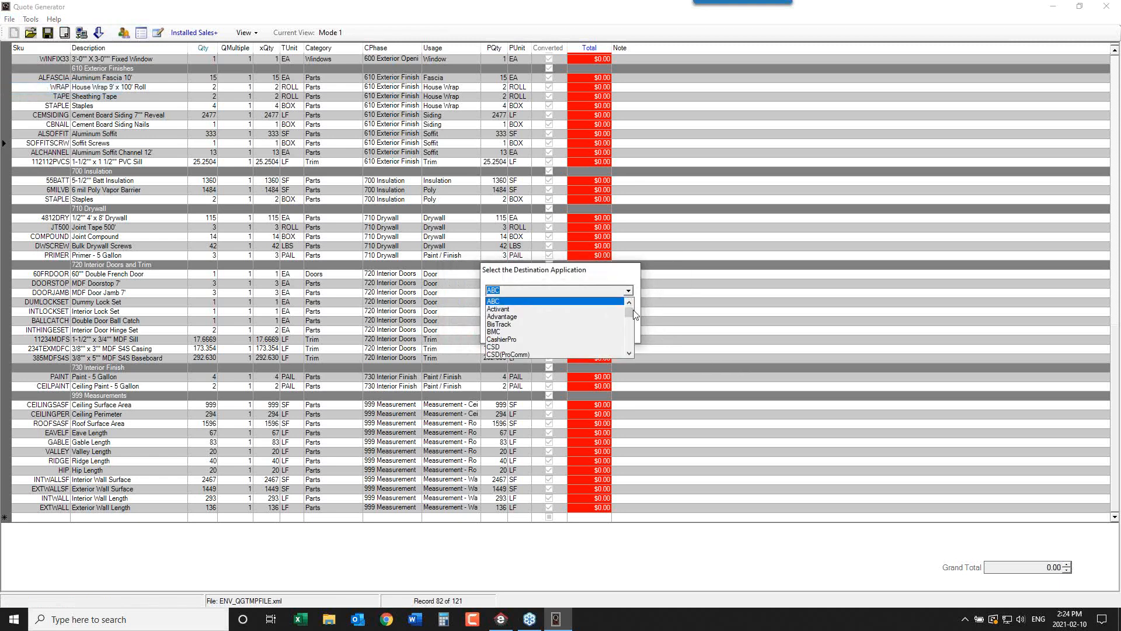
left_click(629, 354)
left_click(629, 354)
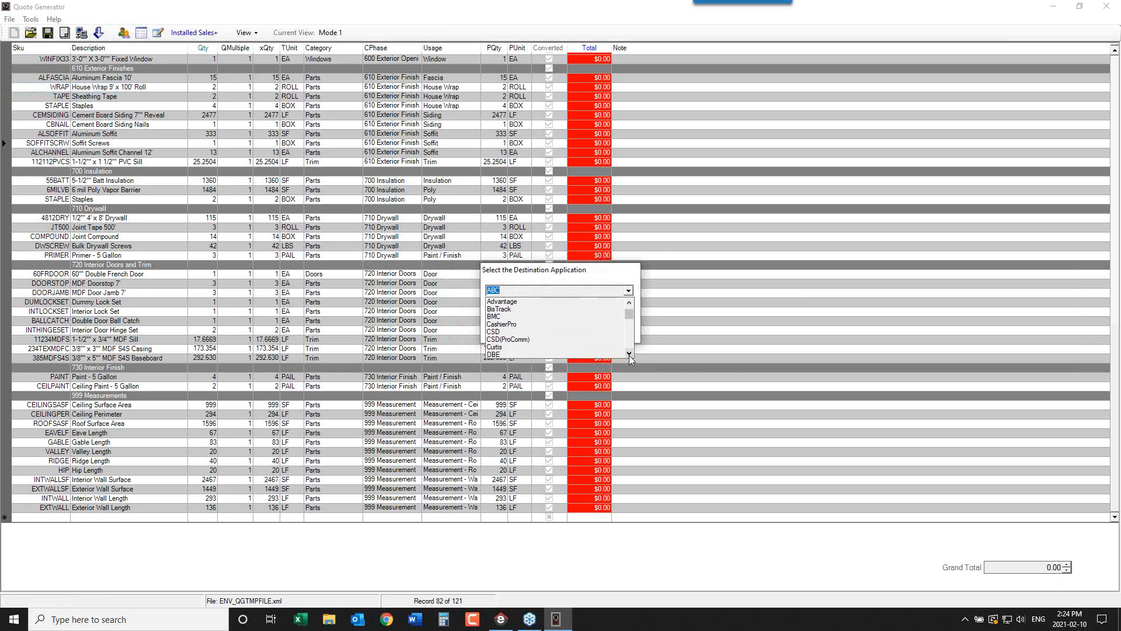
left_click(629, 353)
left_click(629, 353)
left_click(629, 353)
left_click(629, 353)
left_click(629, 353)
left_click(629, 354)
left_click(629, 353)
left_click(629, 354)
left_click(629, 354)
left_click(629, 354)
left_click(629, 353)
left_click(629, 353)
left_click(629, 354)
left_click(630, 353)
left_click(629, 354)
left_click(629, 354)
left_click(629, 354)
left_click(629, 353)
left_click(629, 354)
left_click(629, 354)
left_click(629, 353)
left_click(629, 353)
left_click(629, 353)
left_click(629, 354)
left_click(629, 353)
left_click(629, 354)
left_click(629, 353)
left_click(629, 354)
left_click(629, 354)
left_click(629, 354)
left_click(629, 353)
left_click(629, 356)
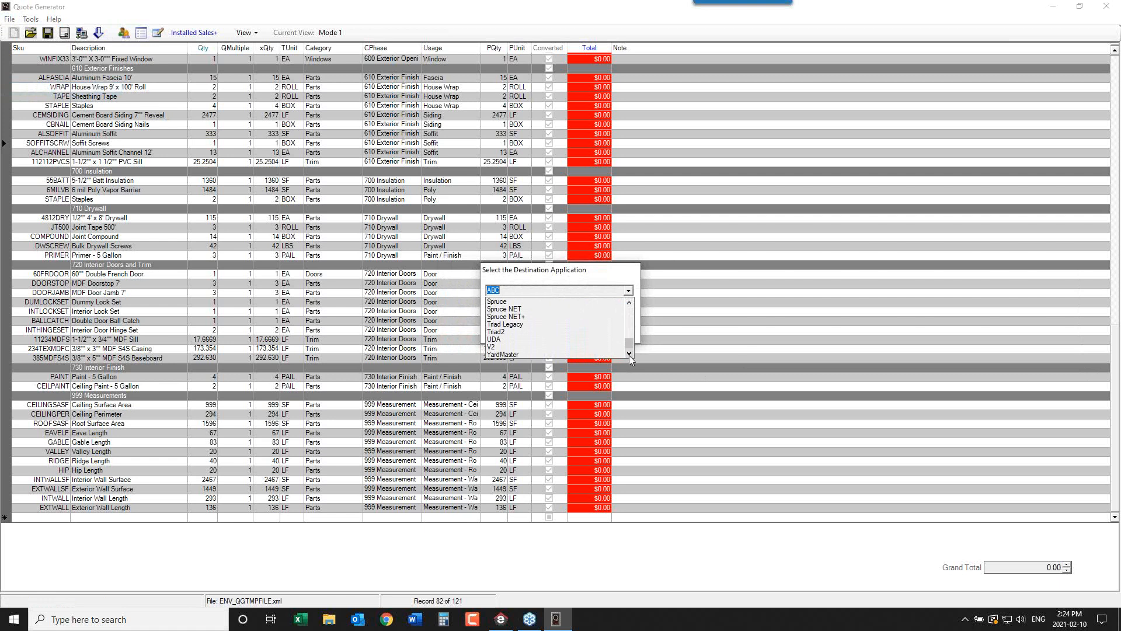
Choose BisTrack as the destination application and continue to the export options
left_click(624, 276)
left_click(569, 291)
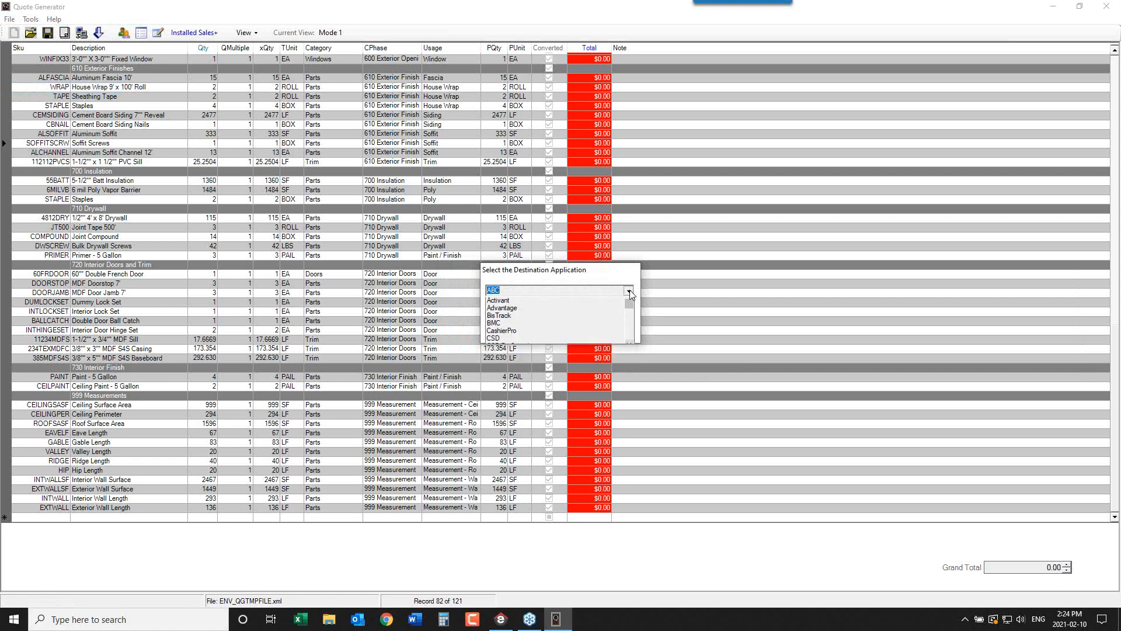
left_click(577, 331)
left_click(624, 331)
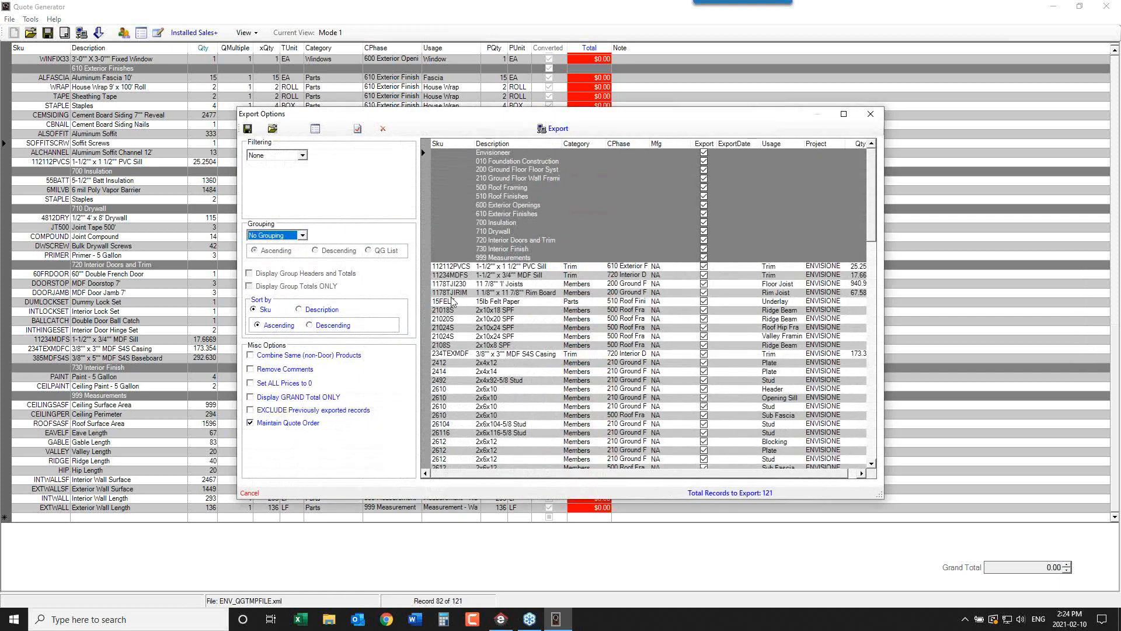
Set the export to combine same non-door products and group the items by CPhase
left_click(250, 370)
left_click(250, 370)
left_click(251, 356)
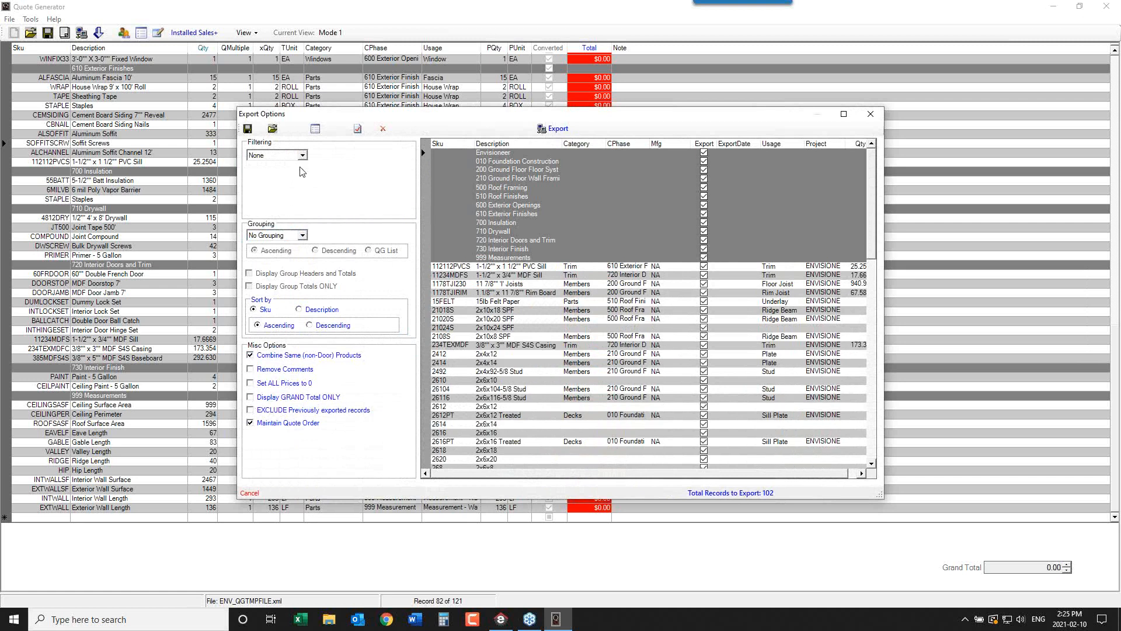
left_click(303, 236)
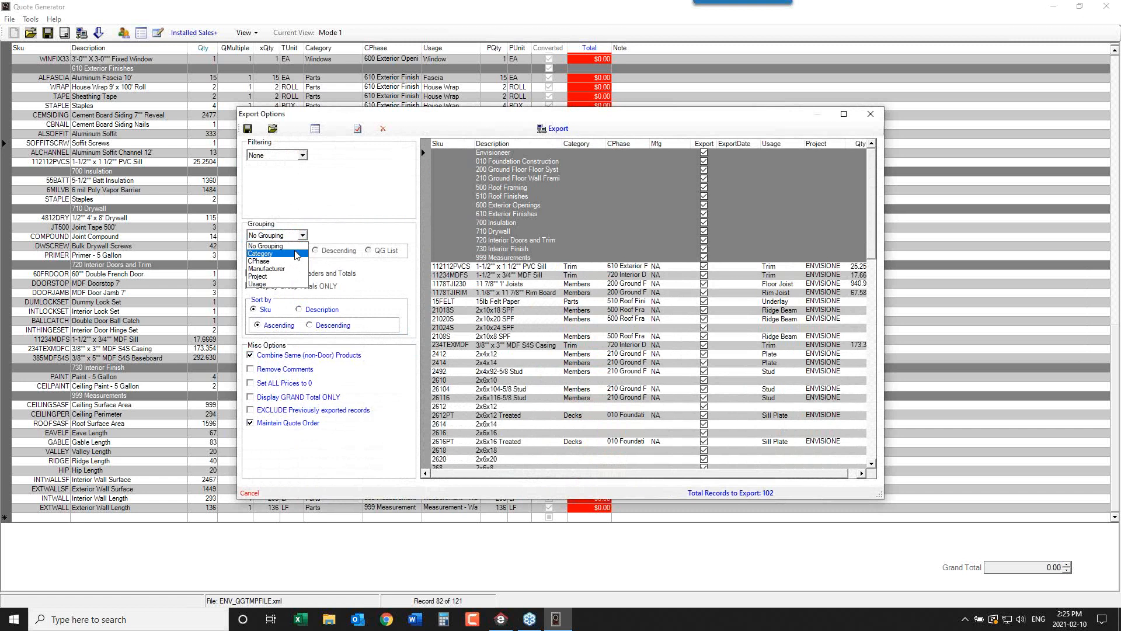
left_click(295, 261)
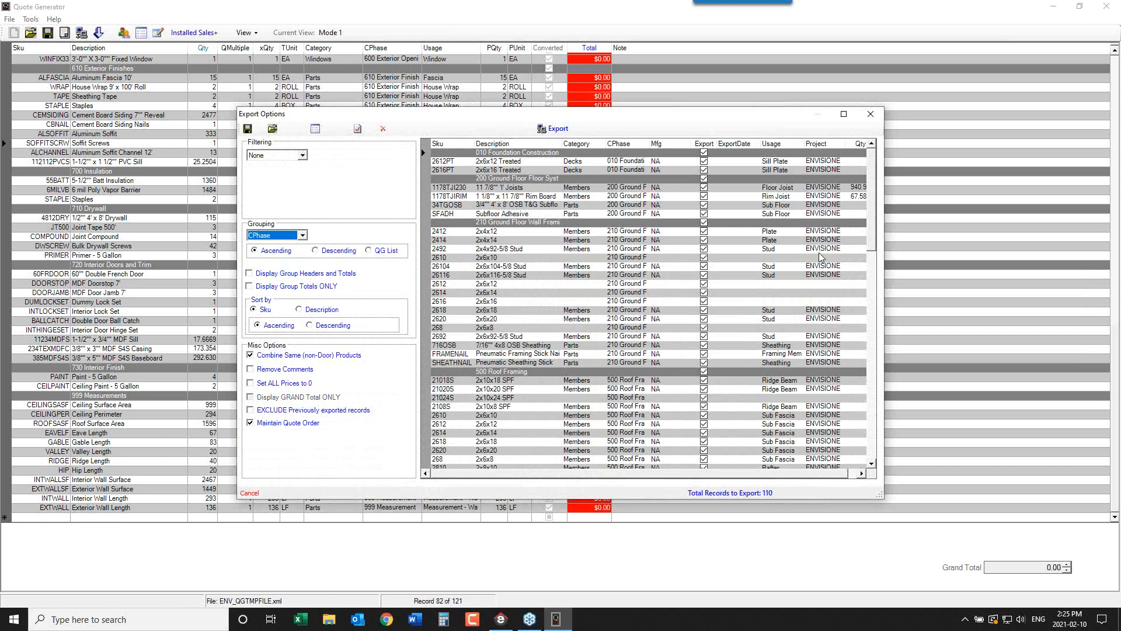
Start the export, cancel it at the account ID assignment, and close Quote Generator
left_click(549, 129)
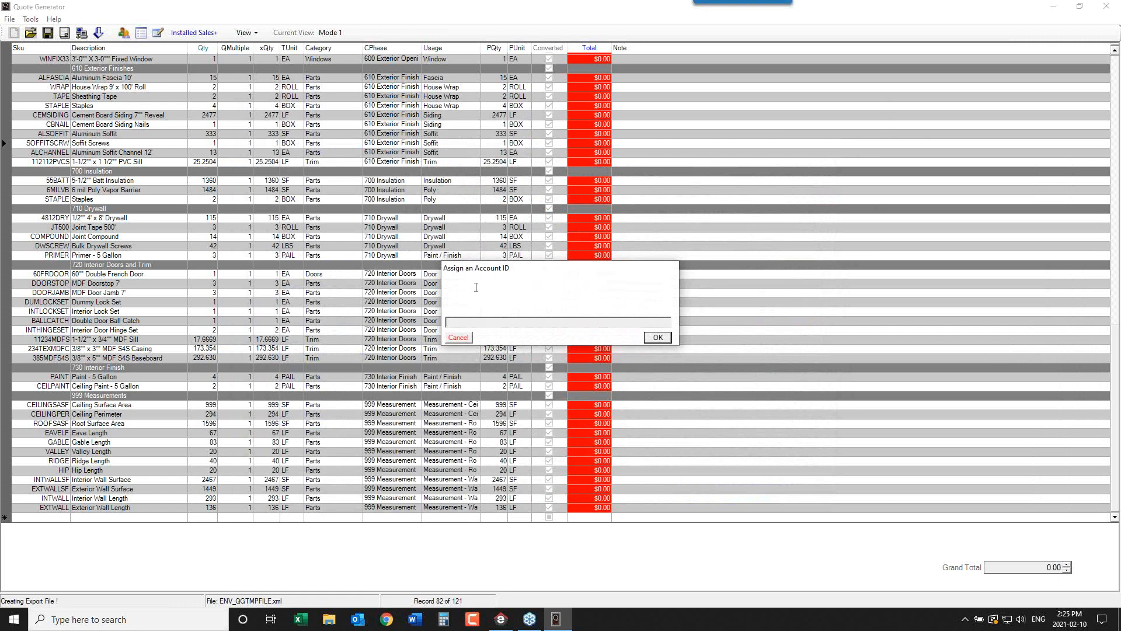
left_click(467, 339)
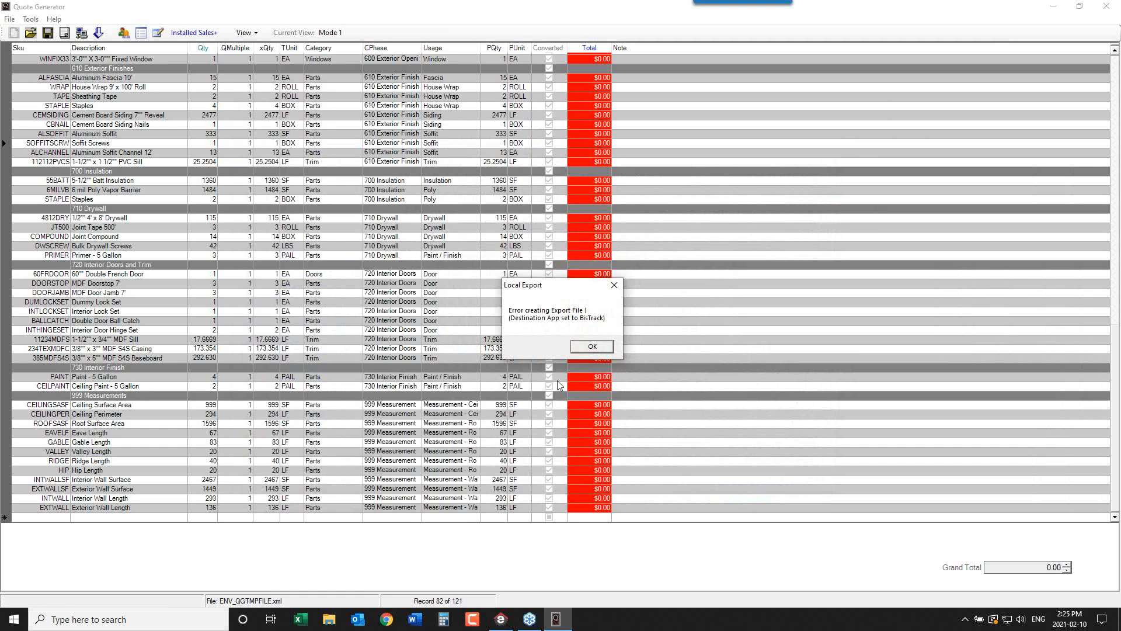
left_click(582, 346)
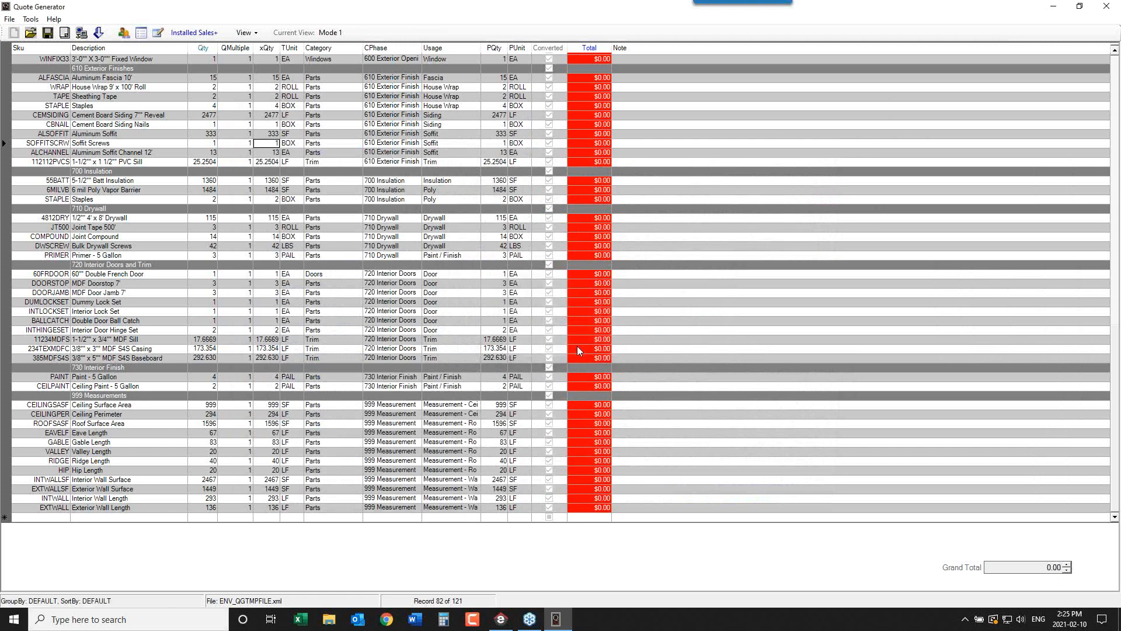
left_click(1106, 6)
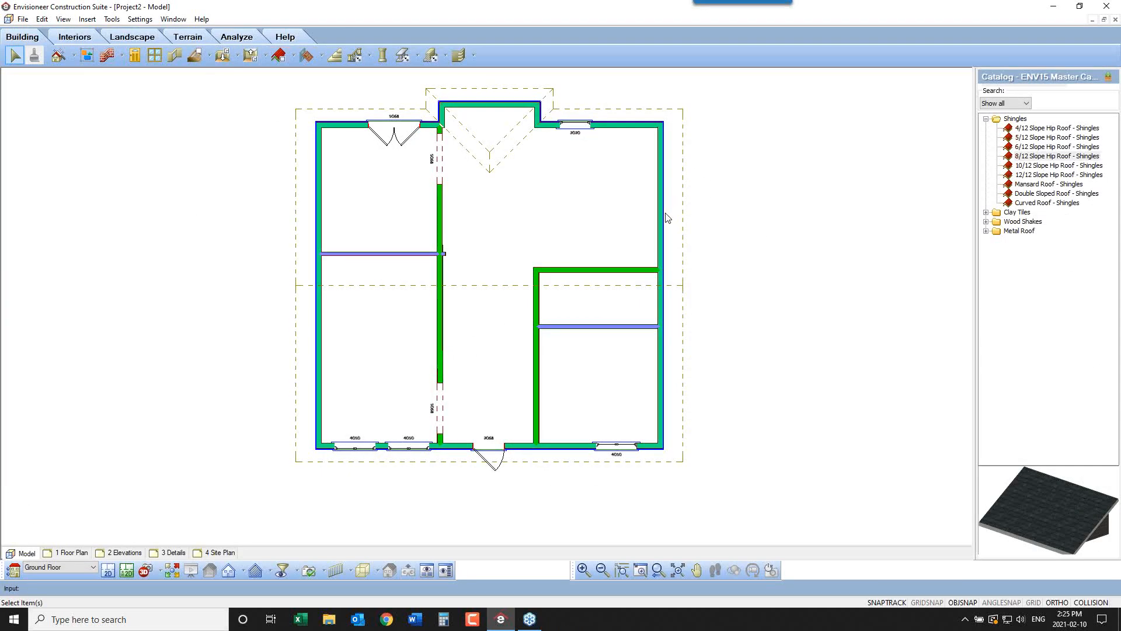
Check the export and import formats available for the project, from structural design software to 20-20 Design and BIM
left_click(22, 20)
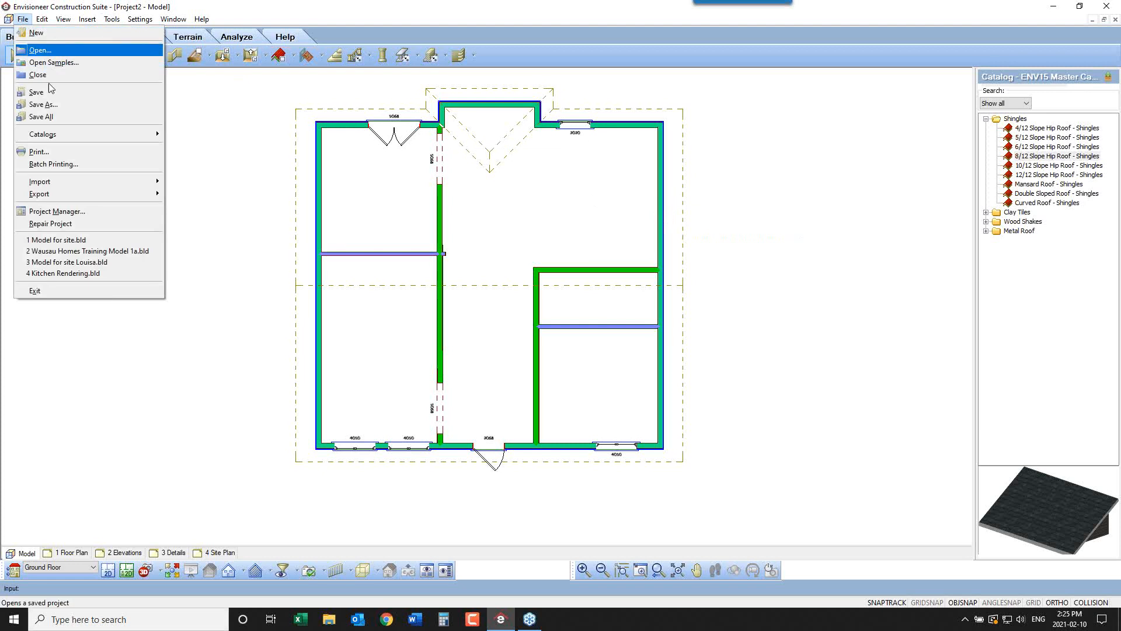
mouse_move(108, 199)
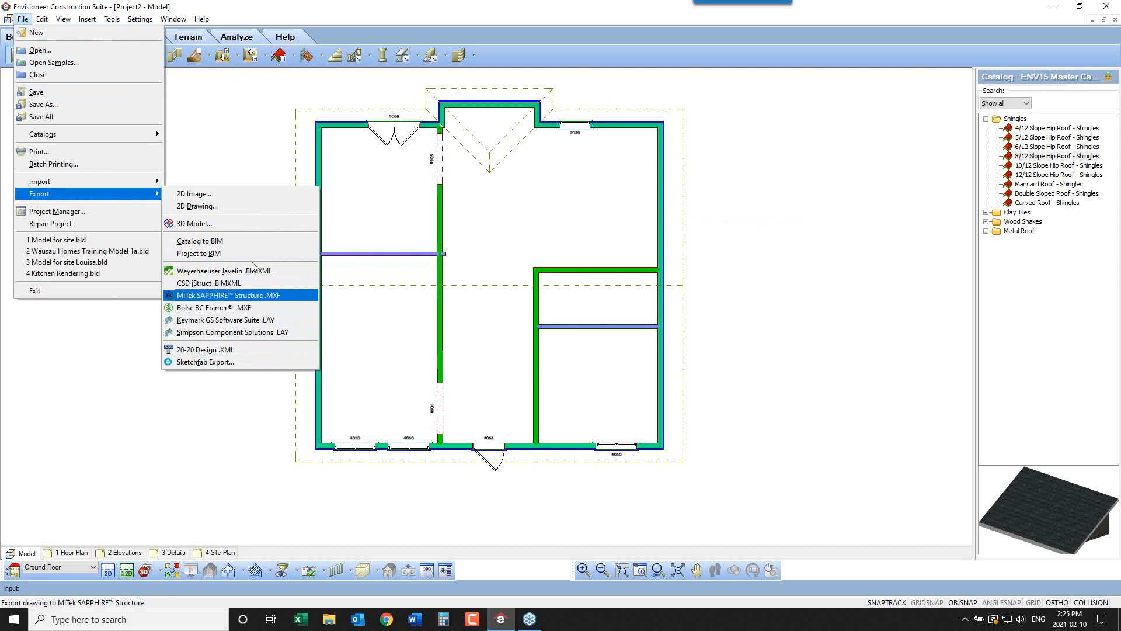
mouse_move(156, 185)
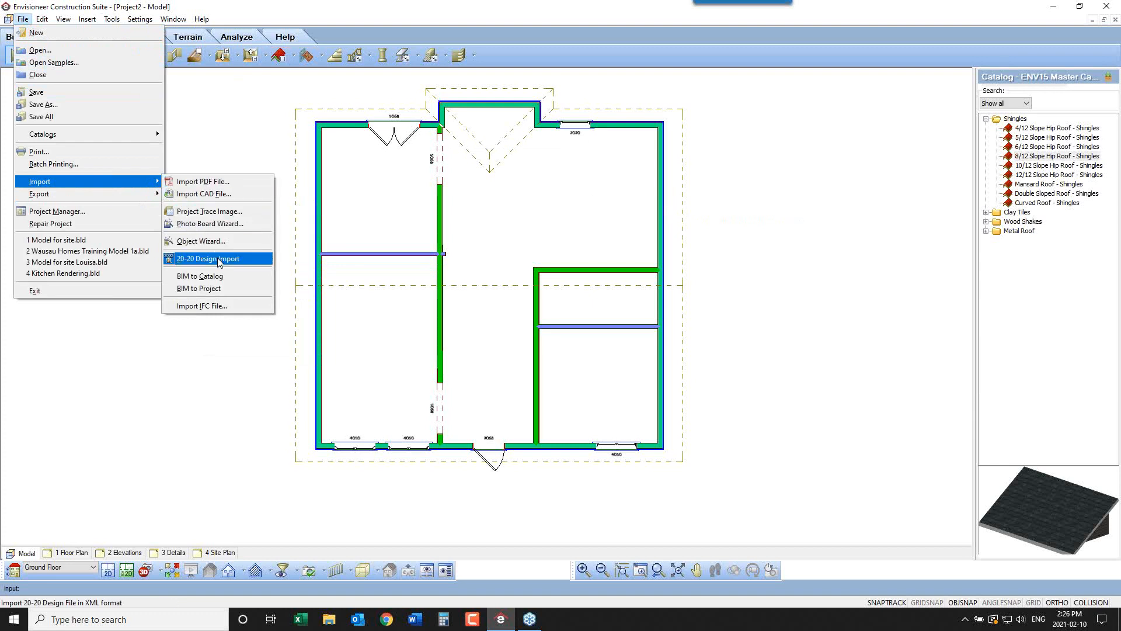
left_click(272, 136)
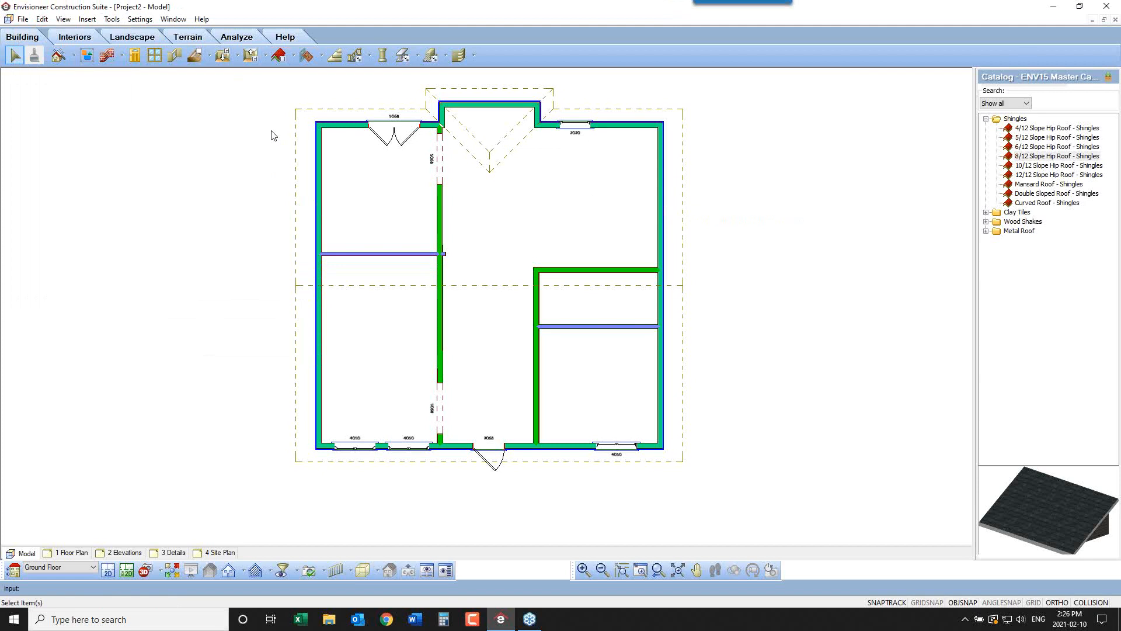
Insert the drawing of Ground Floor wall panel 0 and open its sheet with the framing elevation and member list
left_click(111, 20)
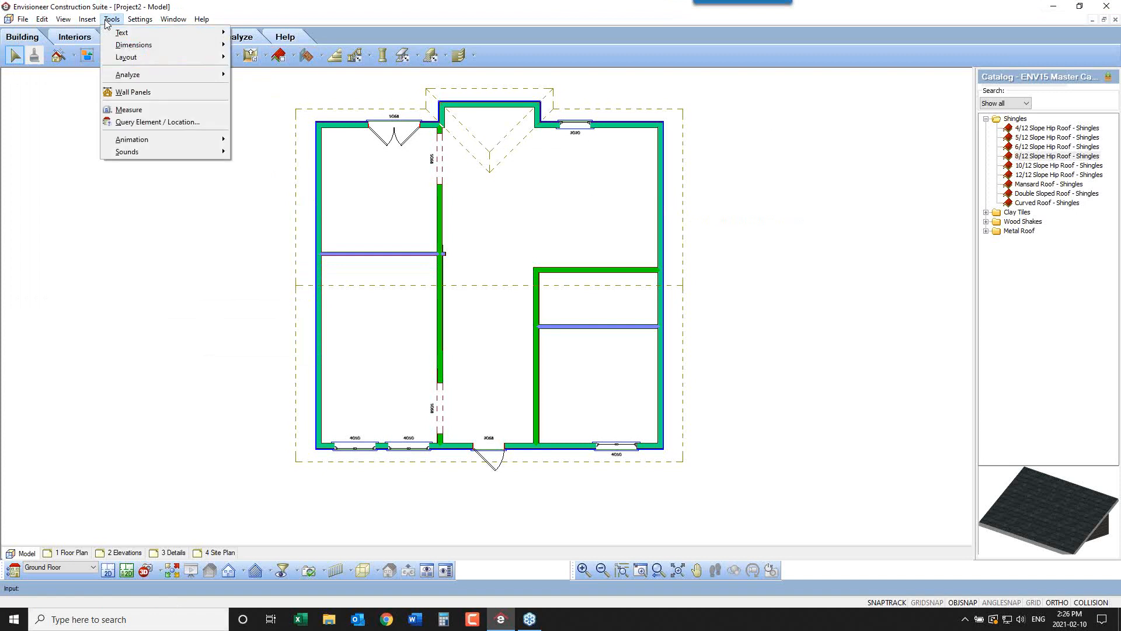
left_click(133, 92)
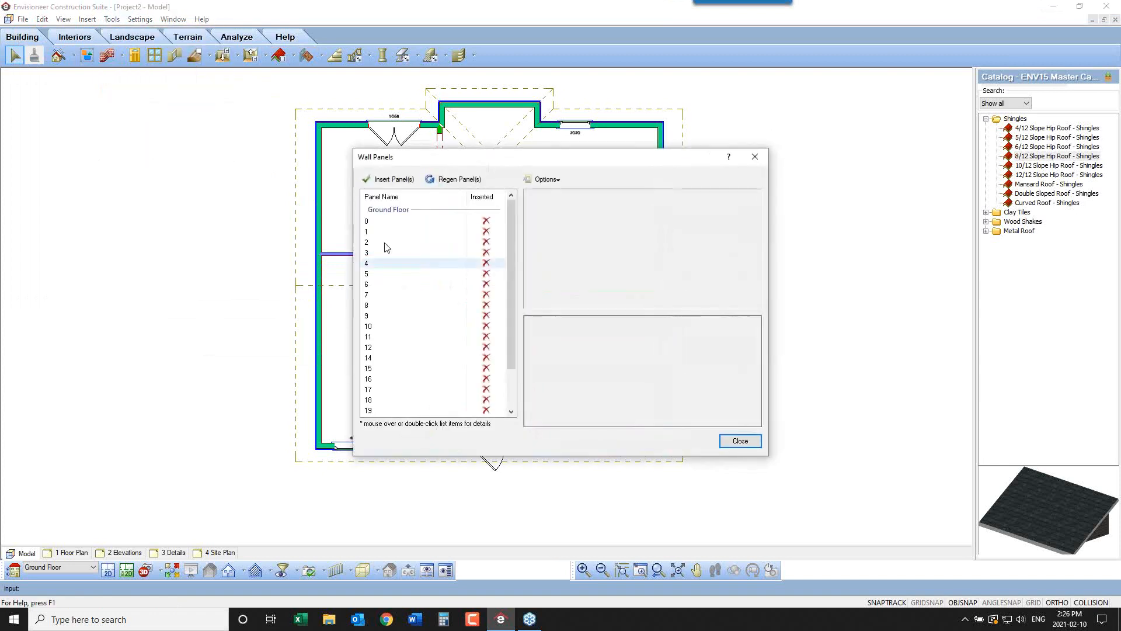
left_click(408, 224)
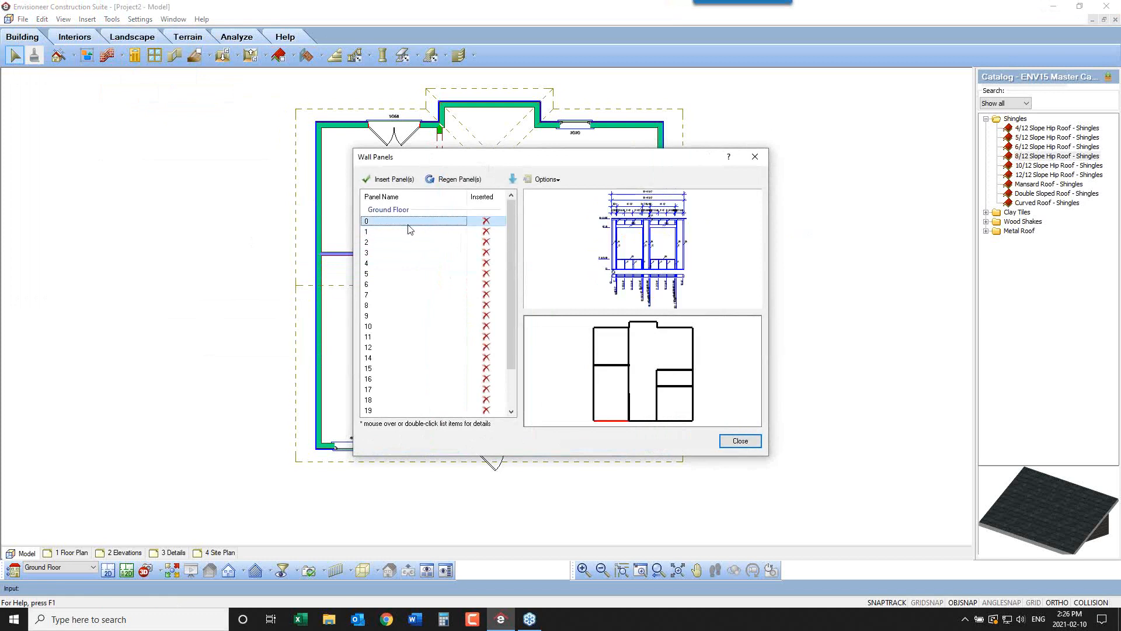
left_click(394, 178)
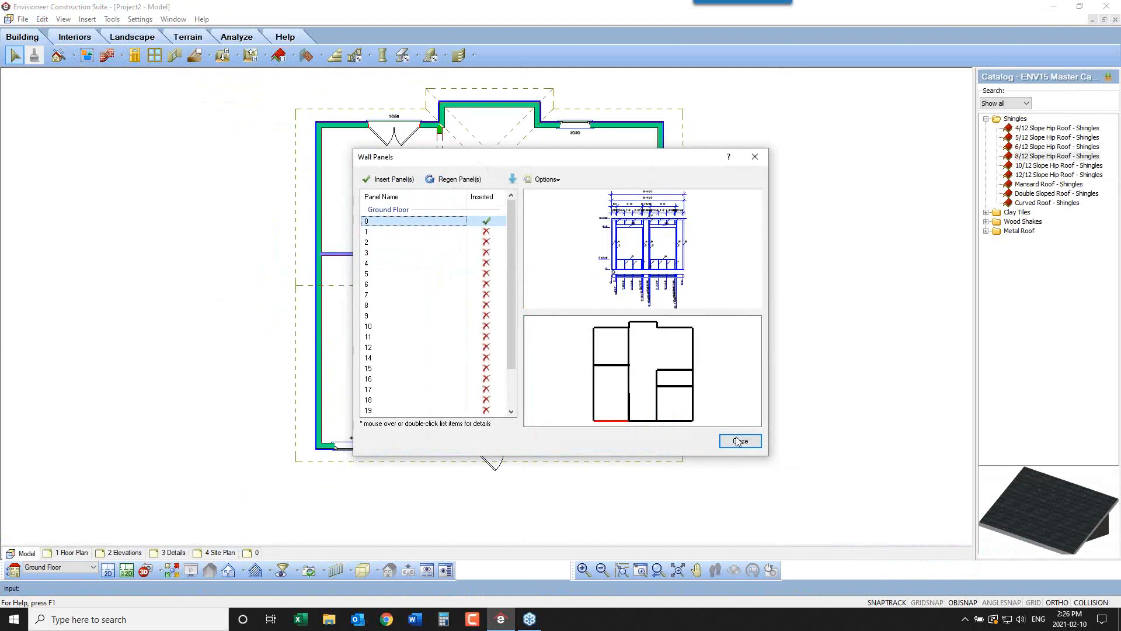
left_click(740, 441)
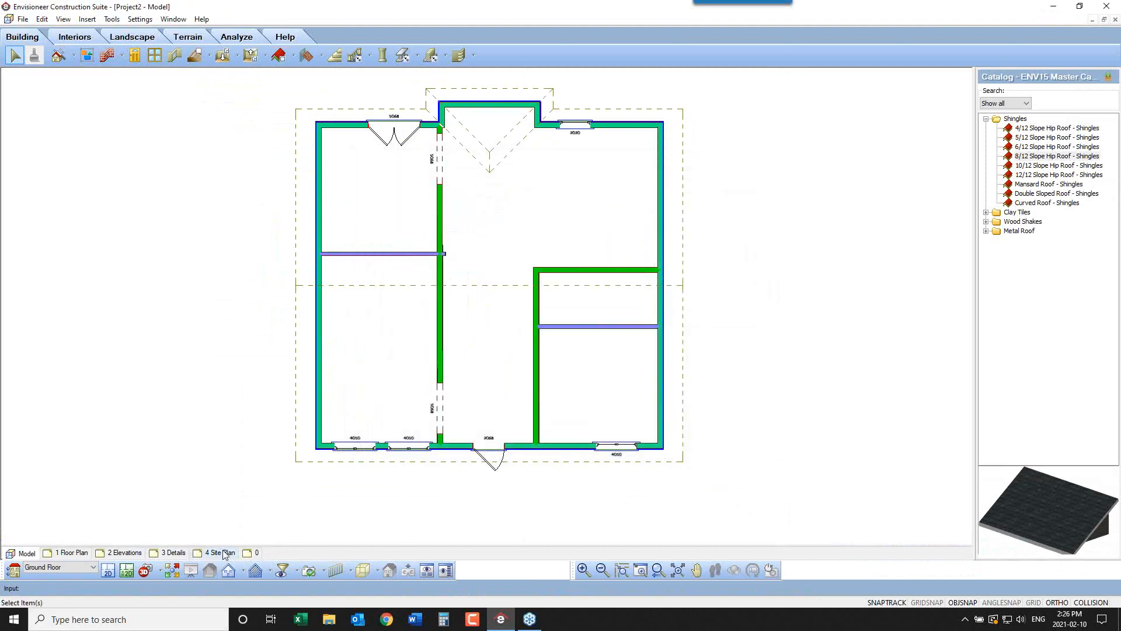
left_click(252, 555)
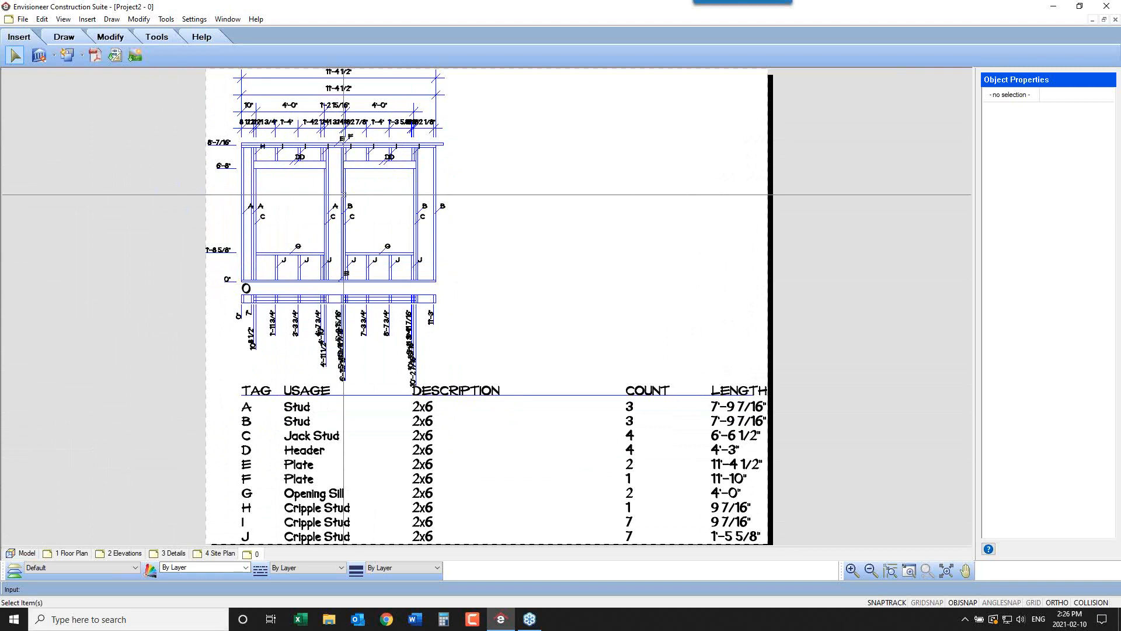
Return to the model and display only the house's framing in a 3D view
left_click(21, 553)
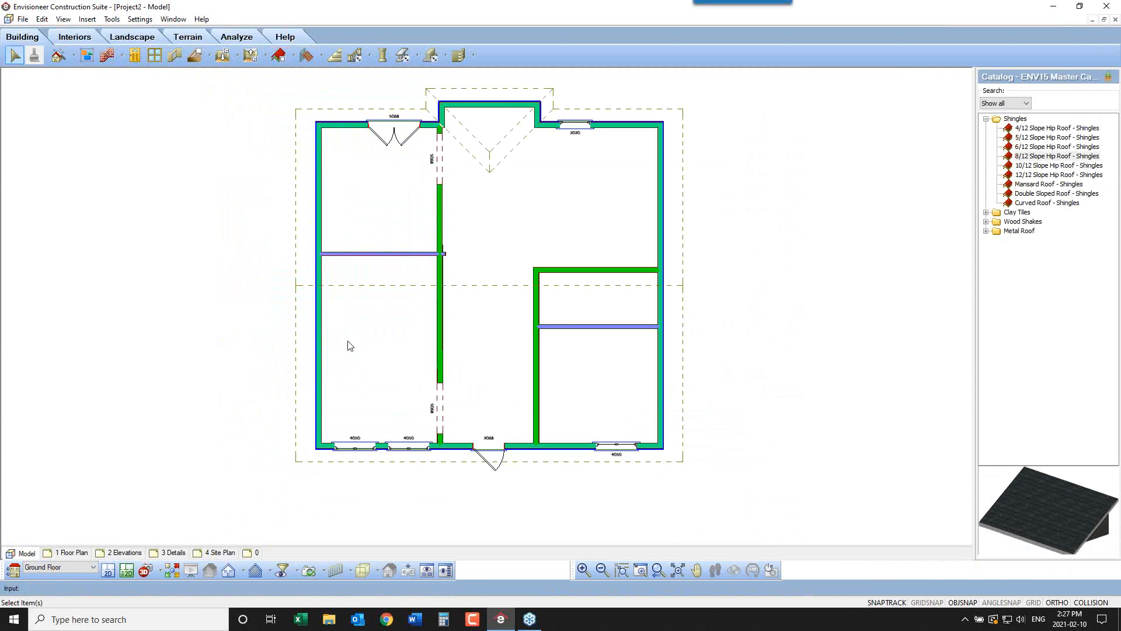
left_click(172, 570)
left_click(538, 329)
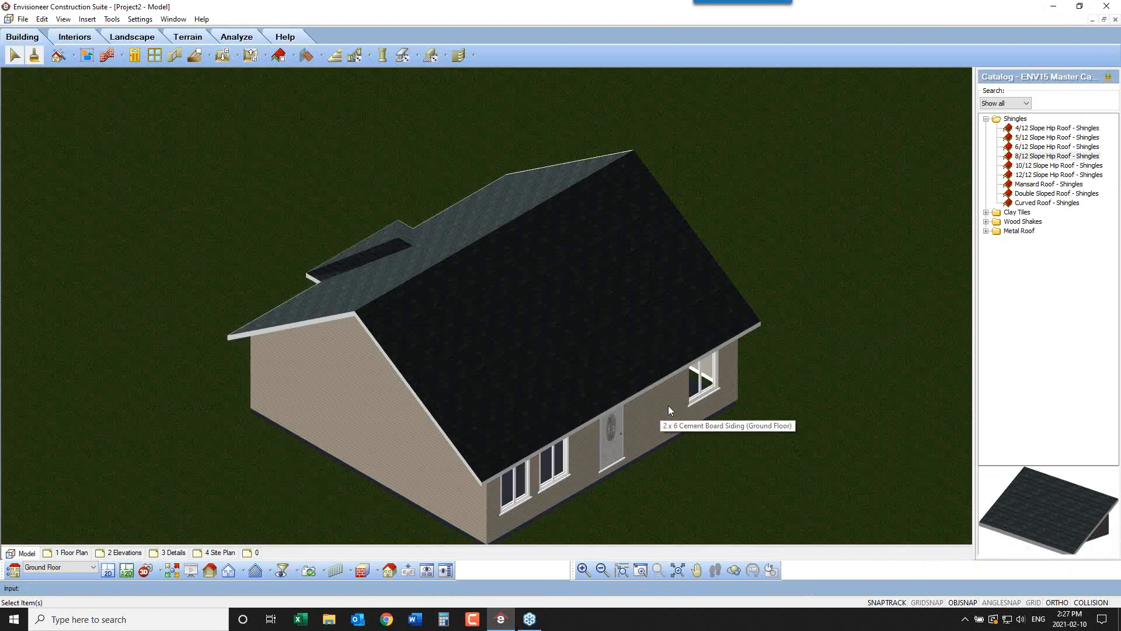
left_click(63, 19)
mouse_move(126, 195)
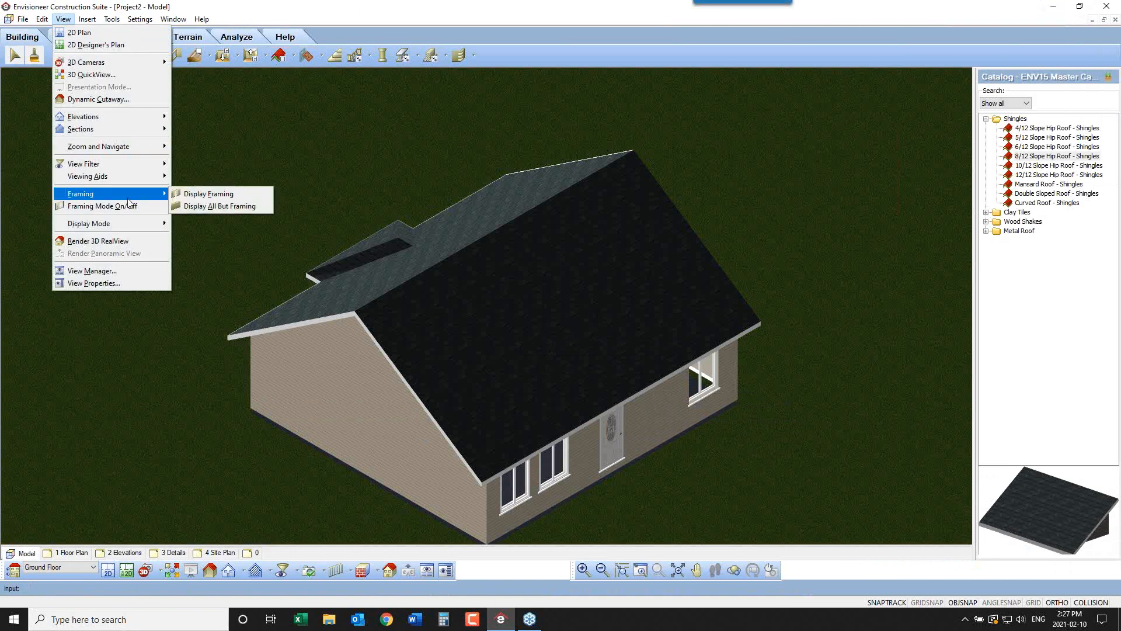
left_click(199, 195)
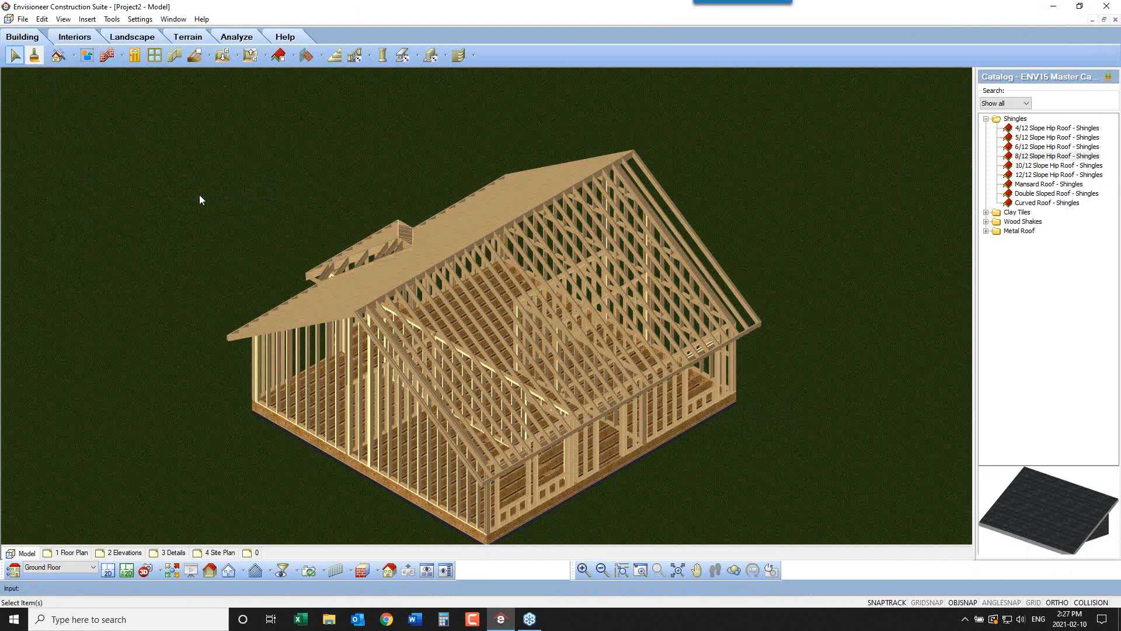
Go back to the 2D plan and switch the framing display off
left_click(108, 570)
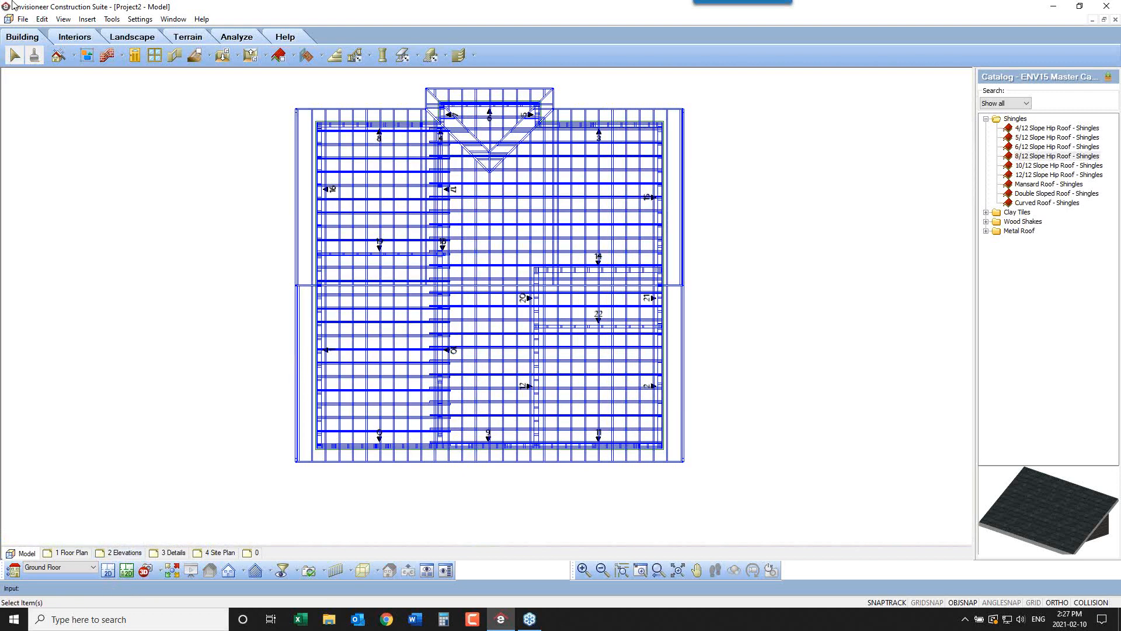
left_click(63, 20)
mouse_move(134, 196)
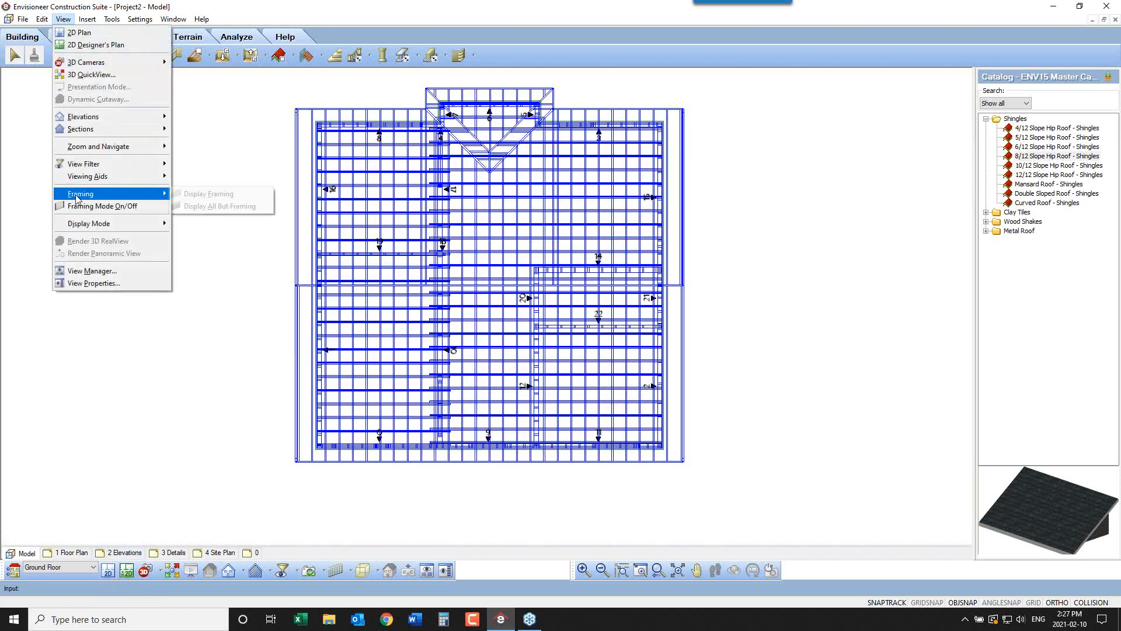
left_click(188, 206)
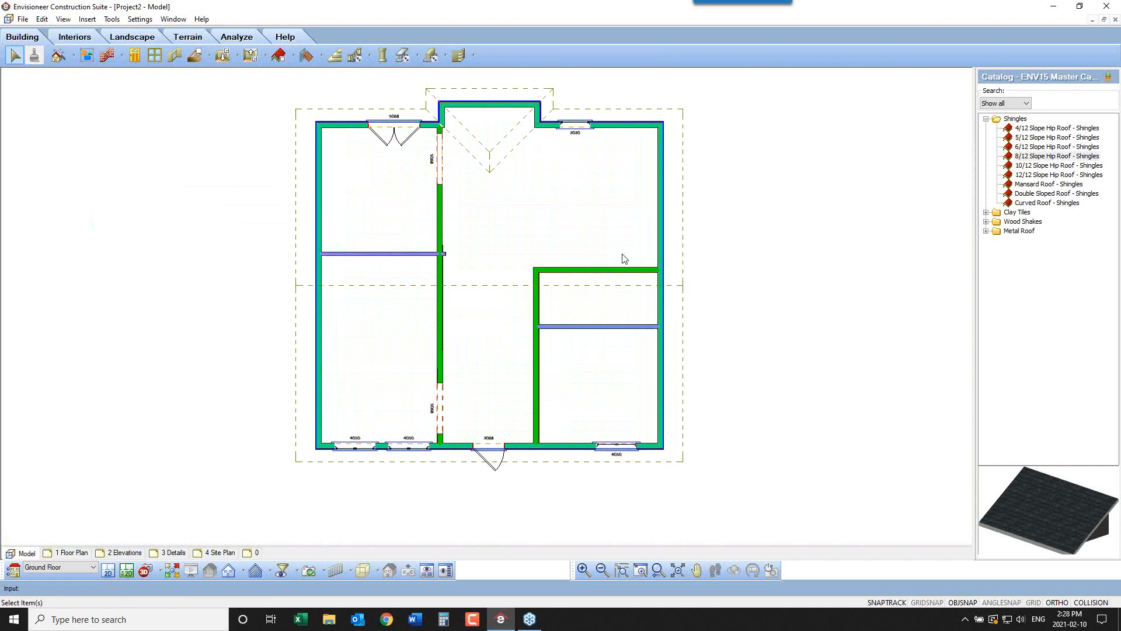
left_click(1120, 71)
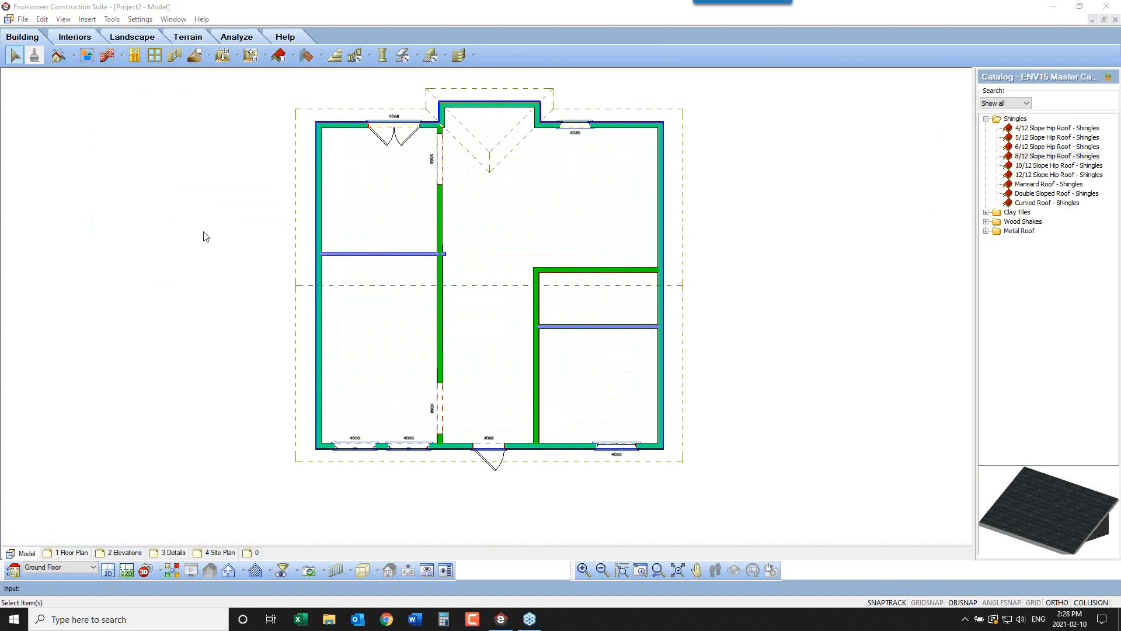
left_click(202, 19)
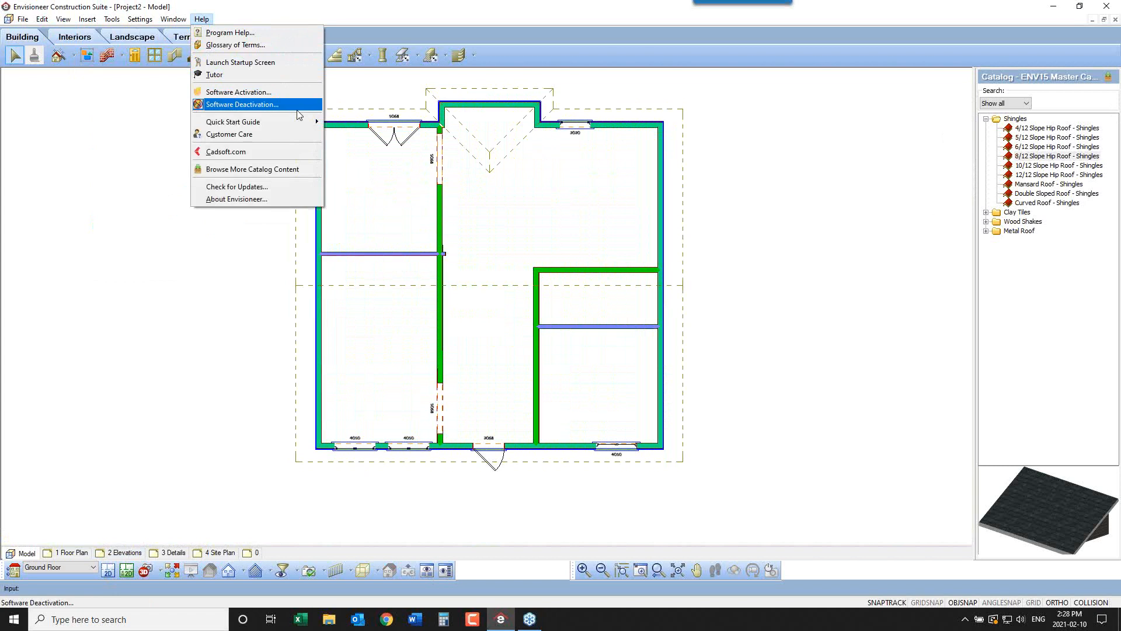
left_click(834, 102)
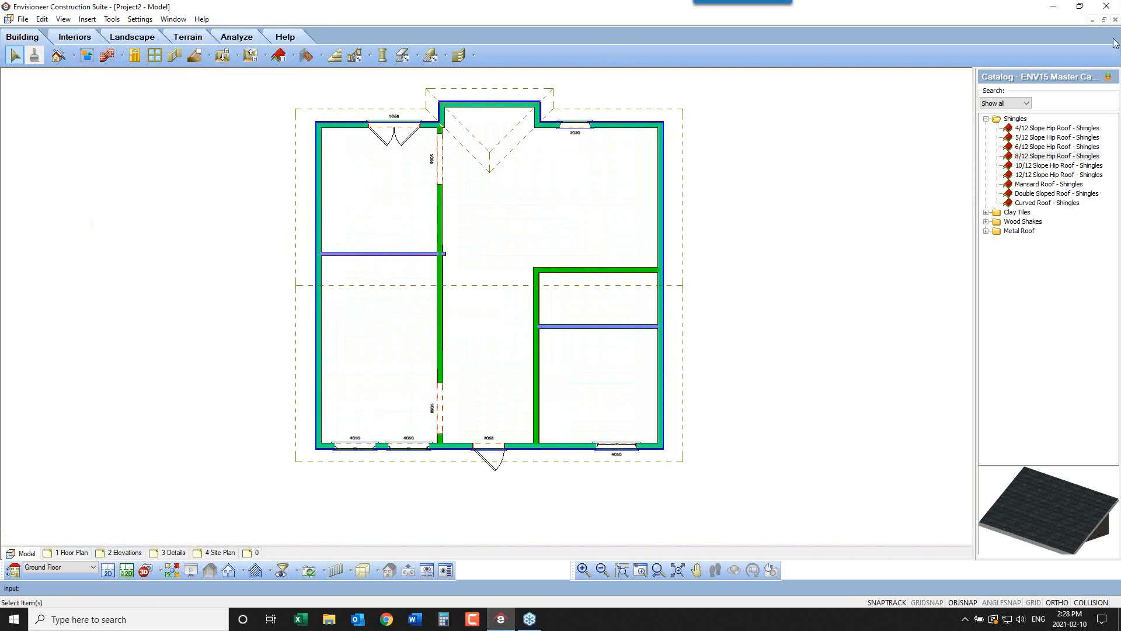
left_click(1115, 117)
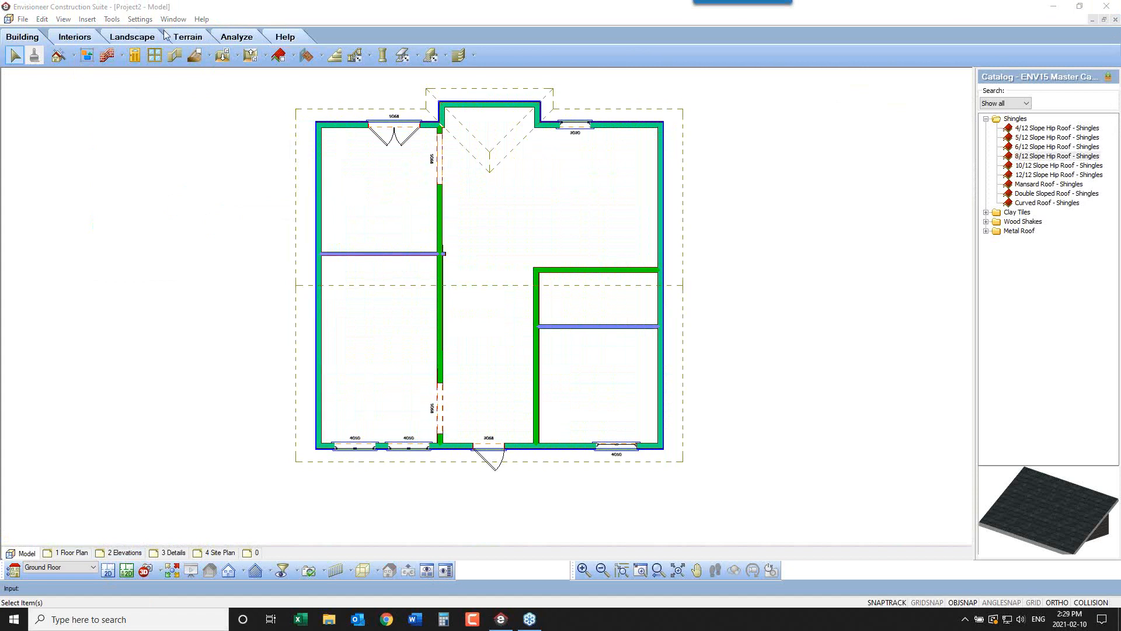
Open the list of wall panels and preview Ground Floor panels 1, 2 and 3 one after another
left_click(117, 21)
left_click(130, 93)
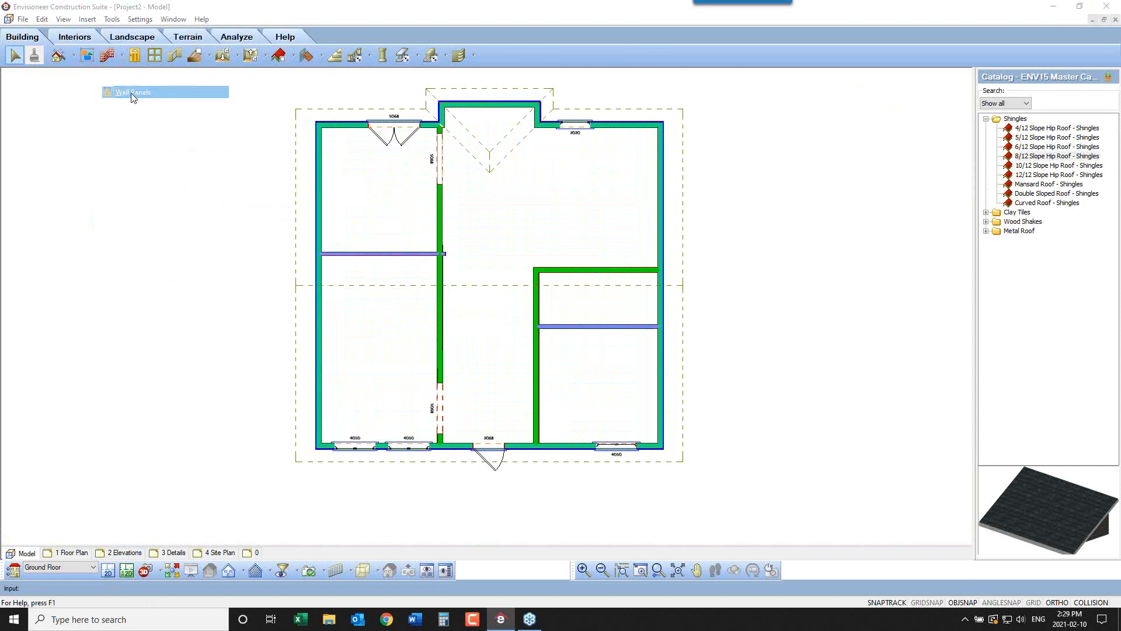
left_click(370, 232)
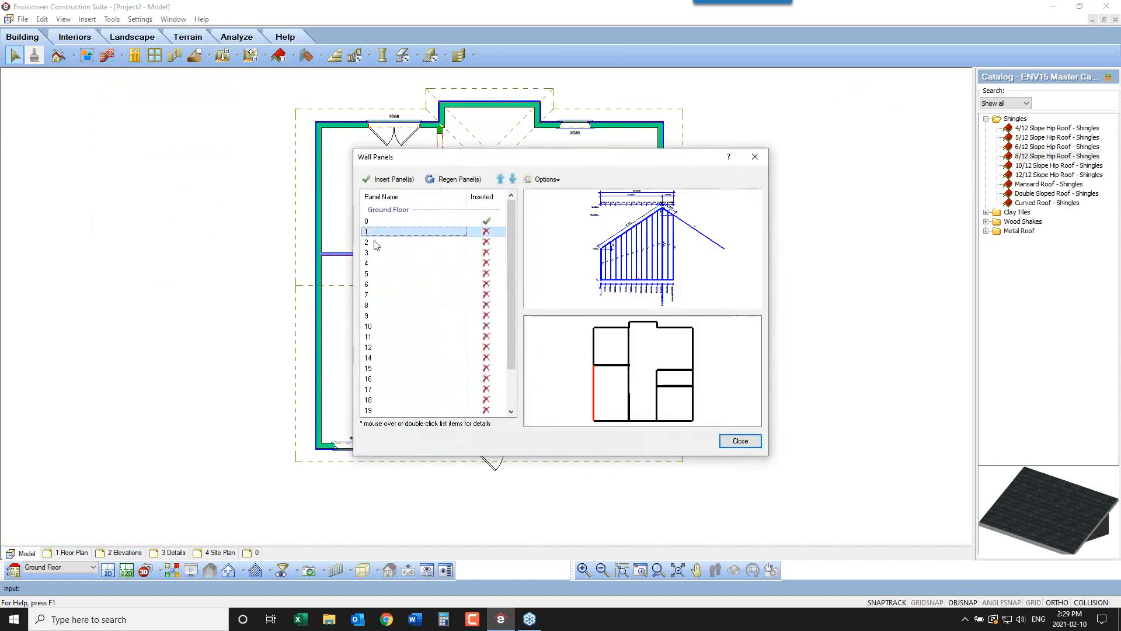
left_click(377, 242)
left_click(379, 253)
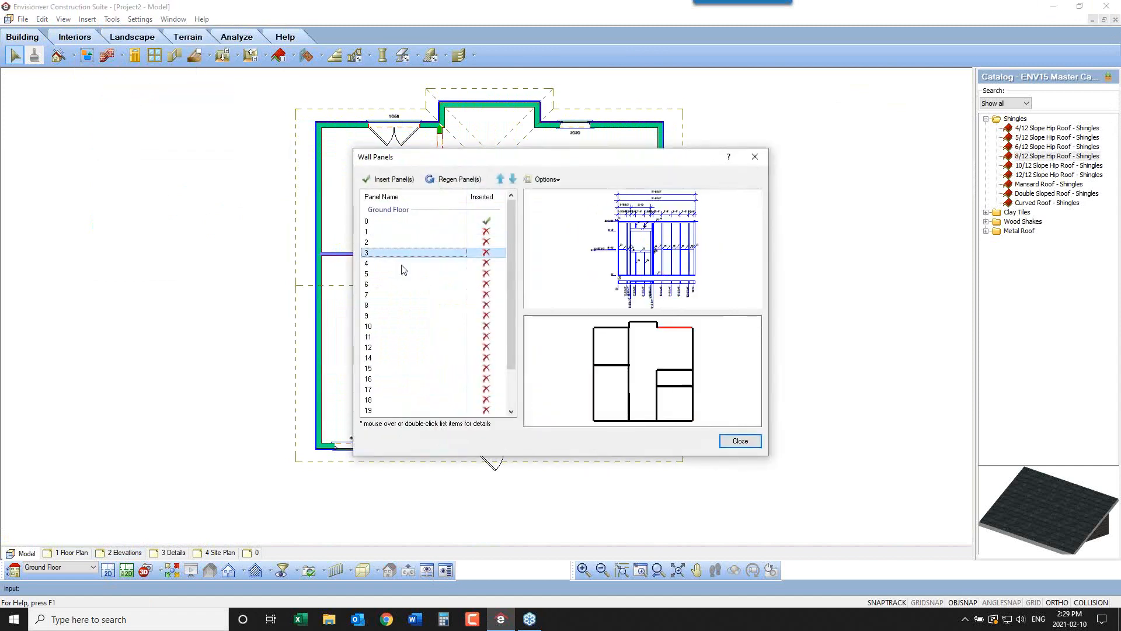
Check the bill of materials export to CSV for wall panel 3 without saving a file, and close the wall panels list
left_click(556, 180)
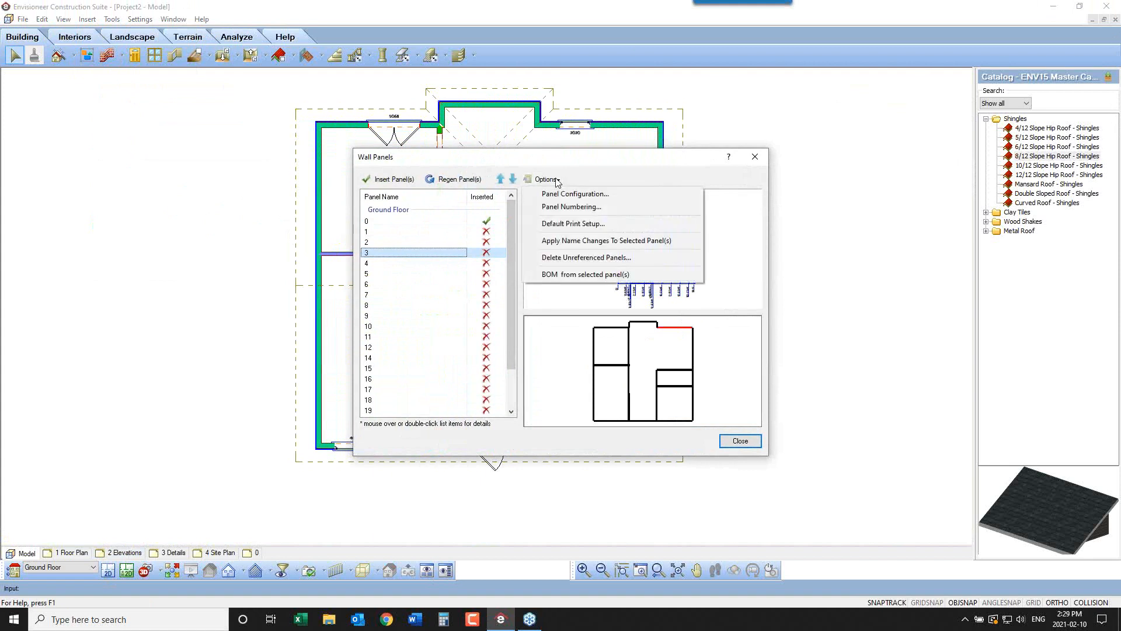
left_click(554, 275)
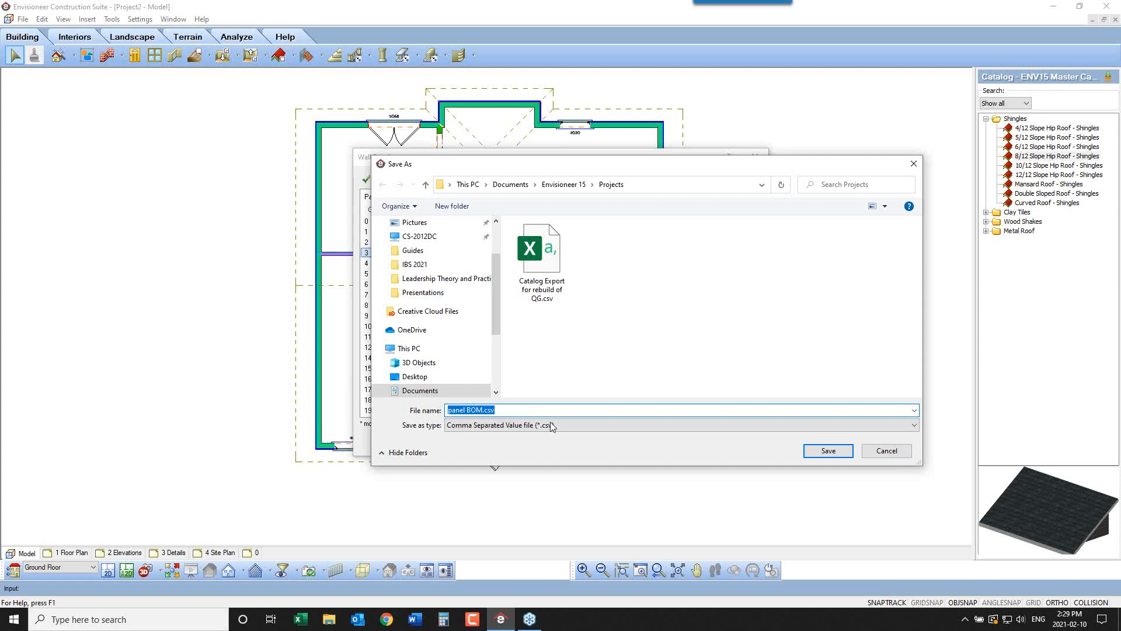
left_click(882, 452)
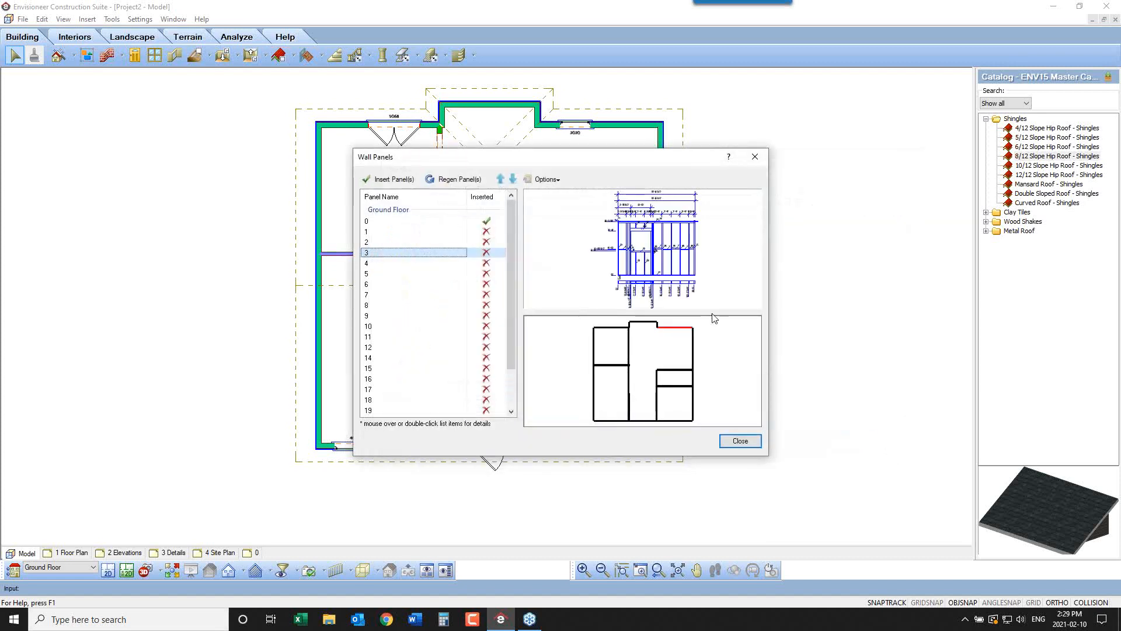
left_click(561, 181)
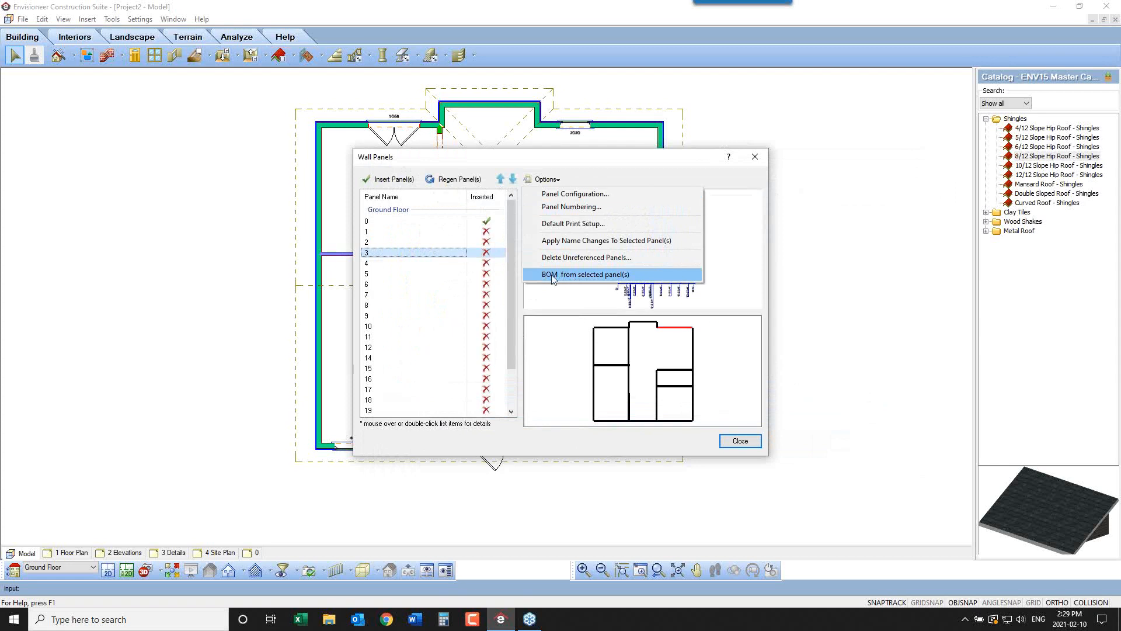
left_click(739, 441)
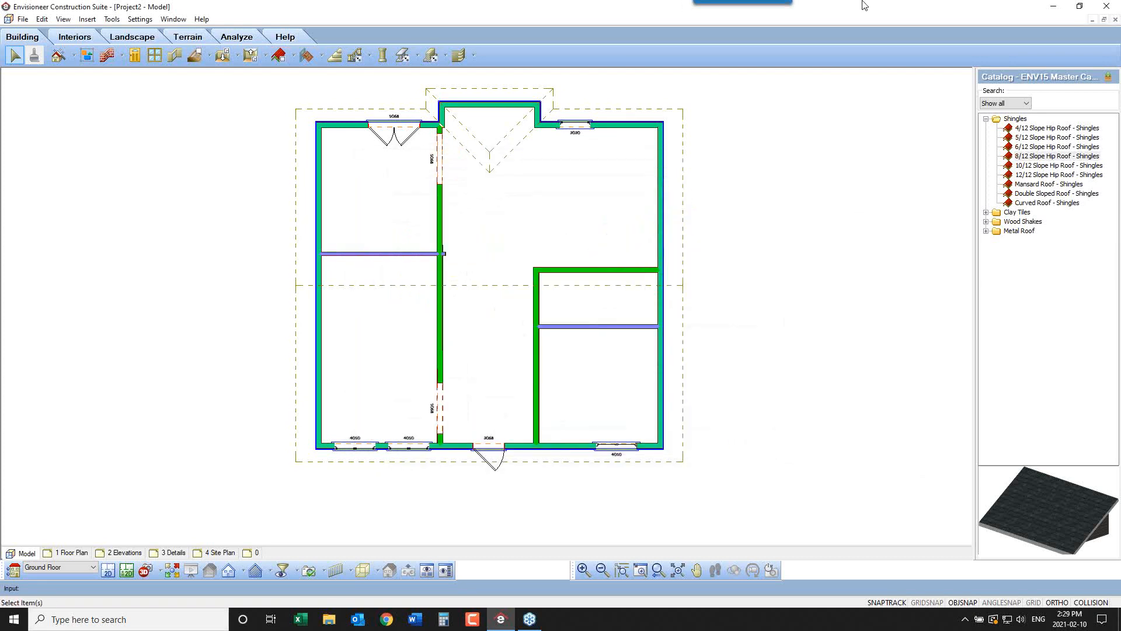
left_click(1114, 113)
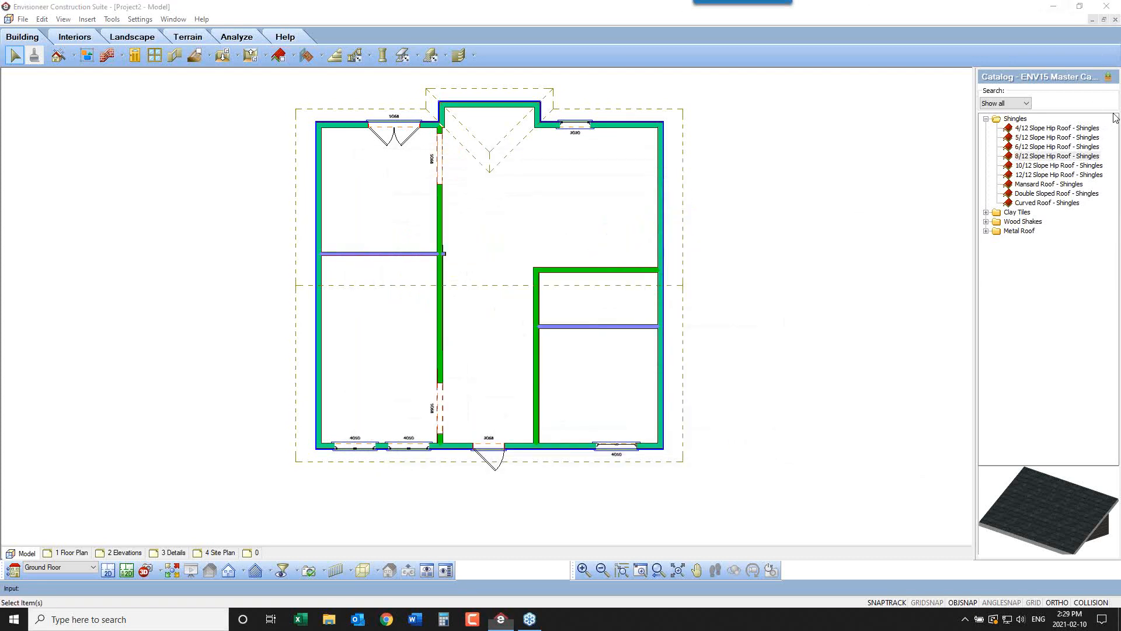